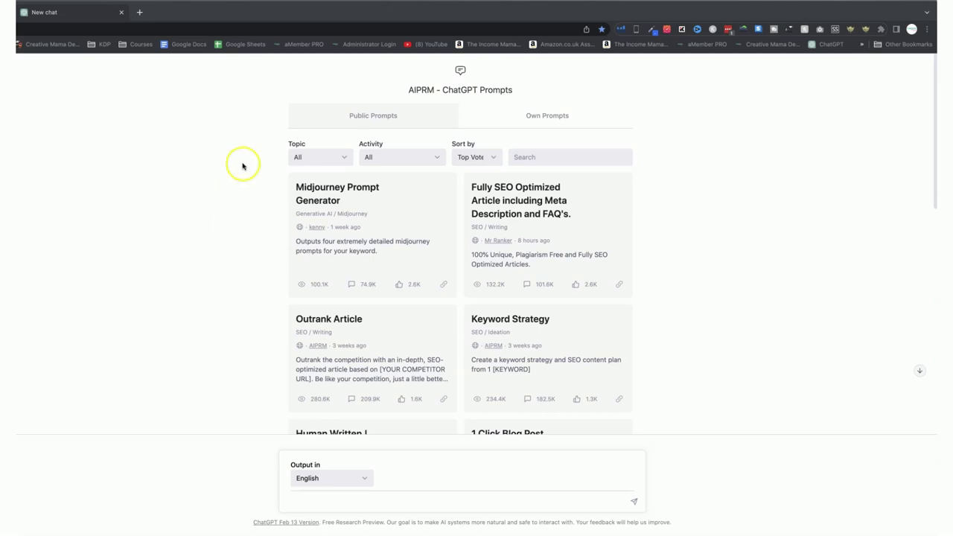
- Search the public prompts for YOUTUBE, look through the matching prompts, and clear the search
scroll(358, 350, "down", 1)
scroll(358, 350, "down", 5)
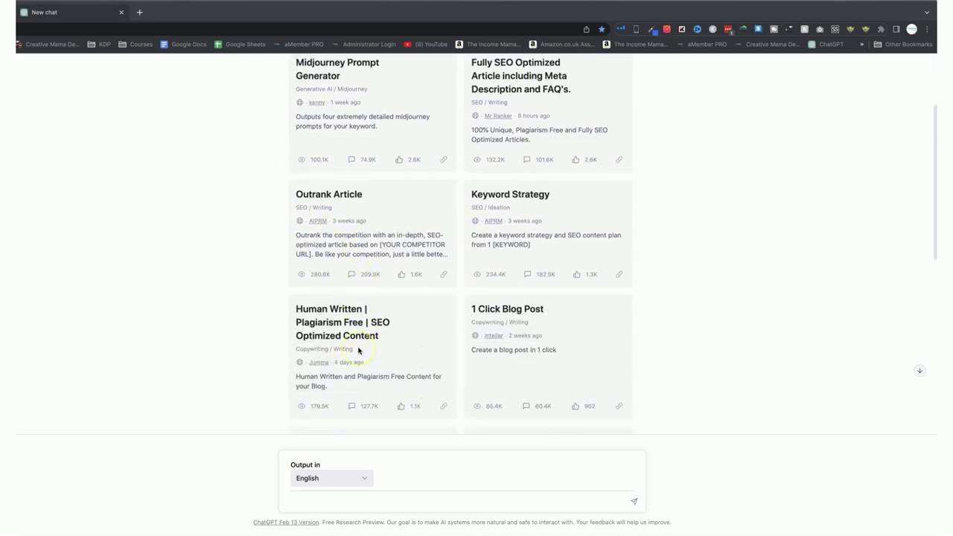
scroll(358, 348, "up", 6)
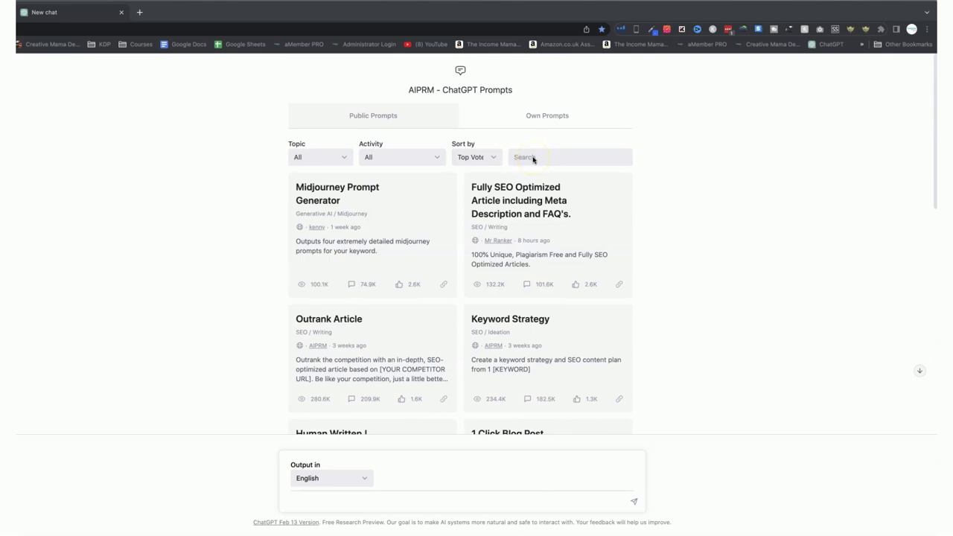
left_click(534, 158)
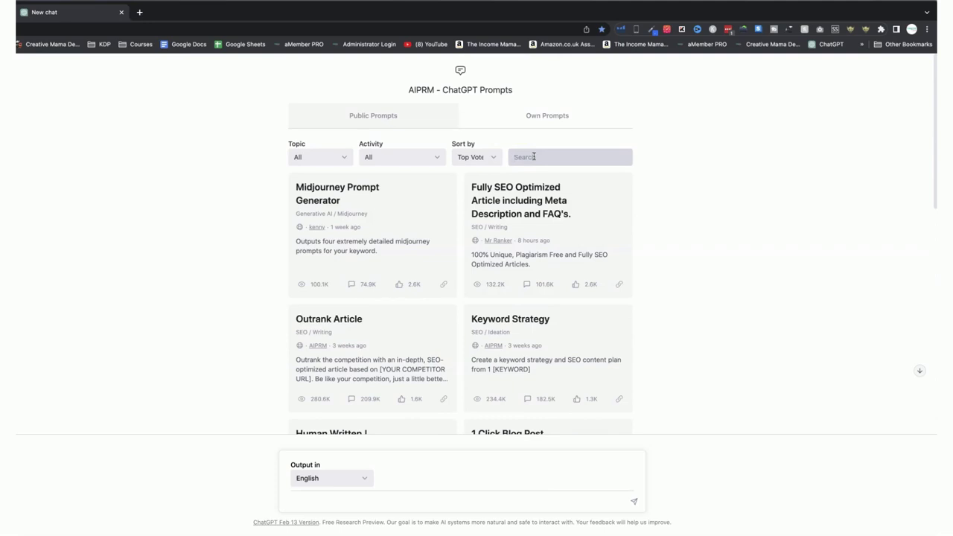
type("YOUTUBE")
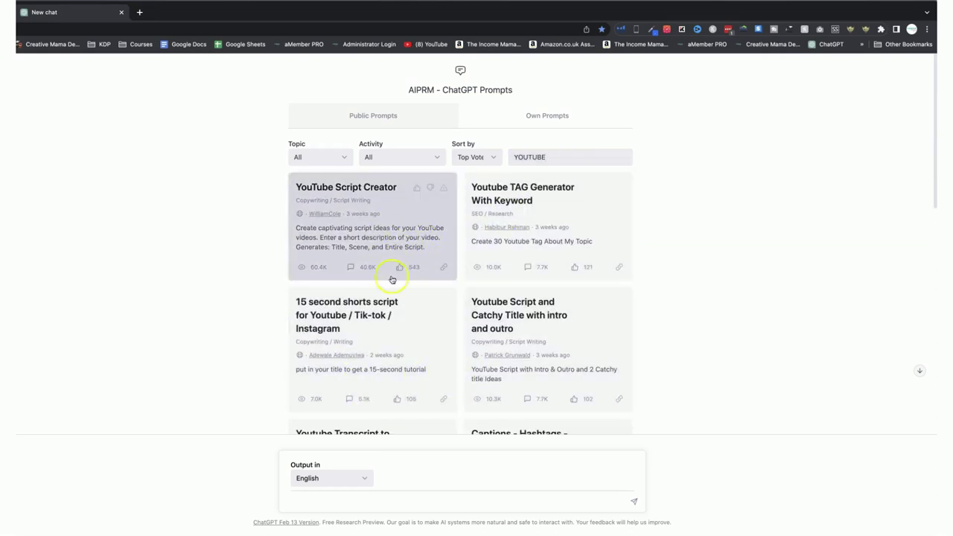
scroll(407, 363, "down", 3)
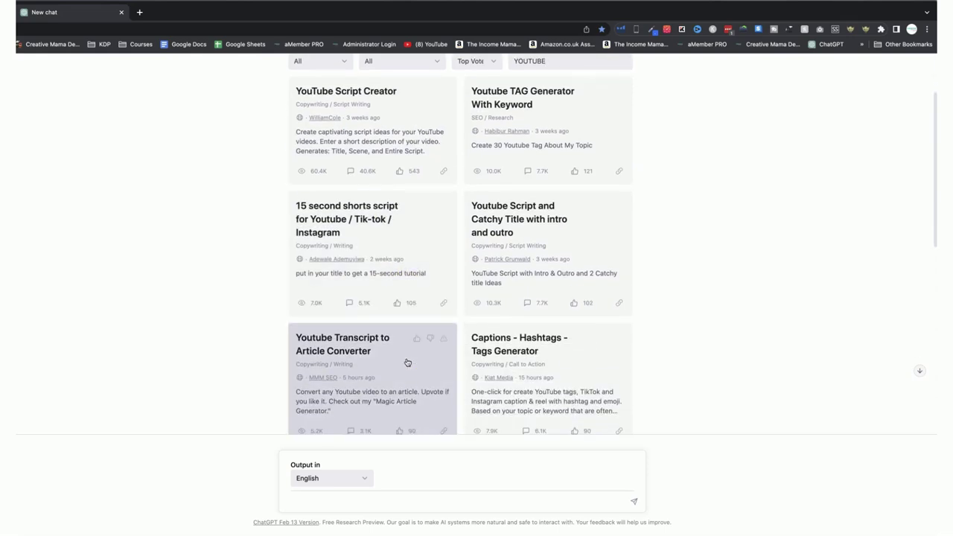
scroll(408, 363, "down", 2)
scroll(407, 363, "up", 3)
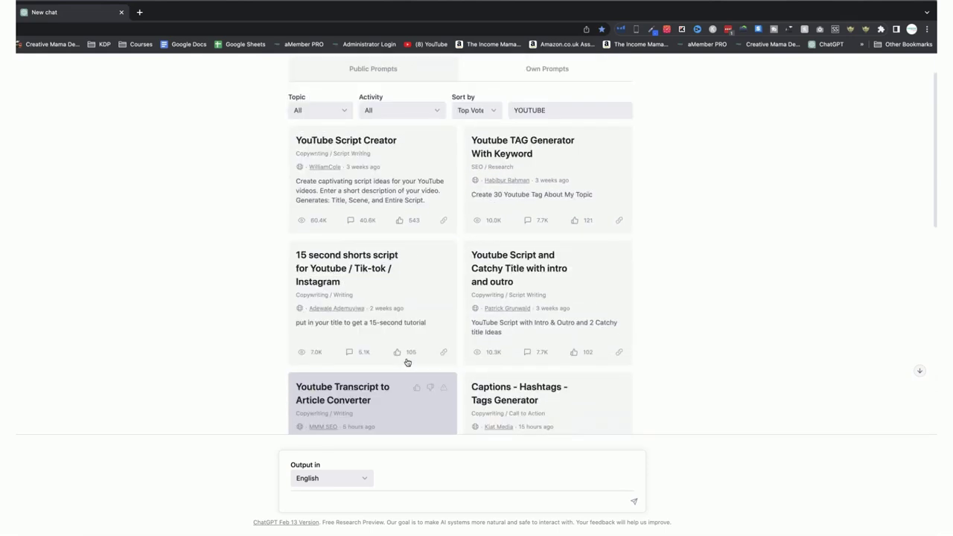
scroll(407, 363, "up", 1)
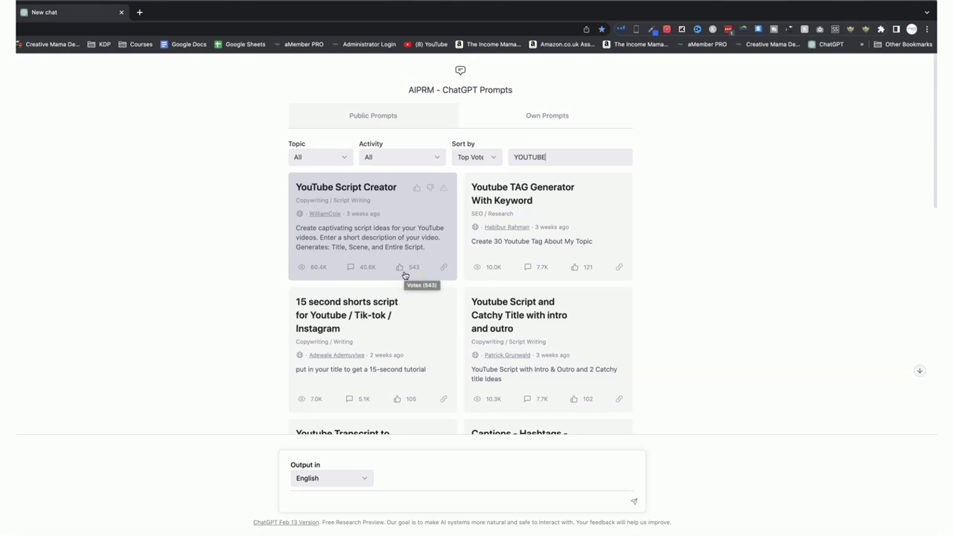
double_click(585, 158)
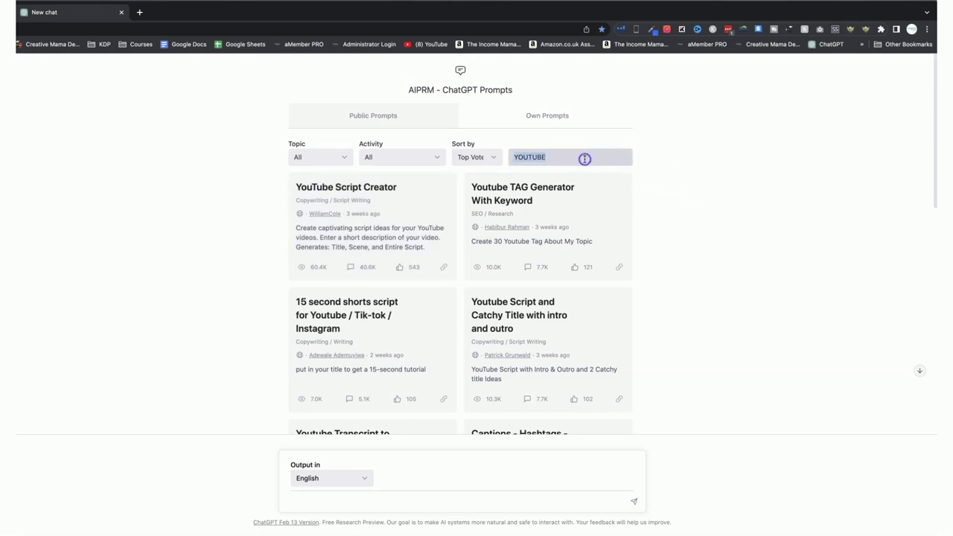
key("BackSpace")
- Send the message "I am a digital and printable product creator. I sell my products on Amazon KDP and Etsy. Do you understand."
left_click(425, 494)
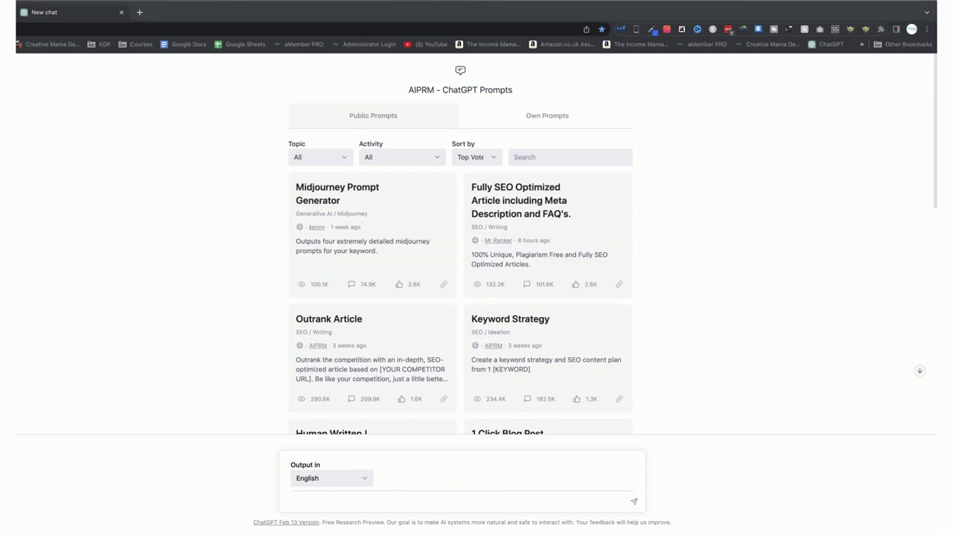
left_click(298, 505)
left_click(315, 499)
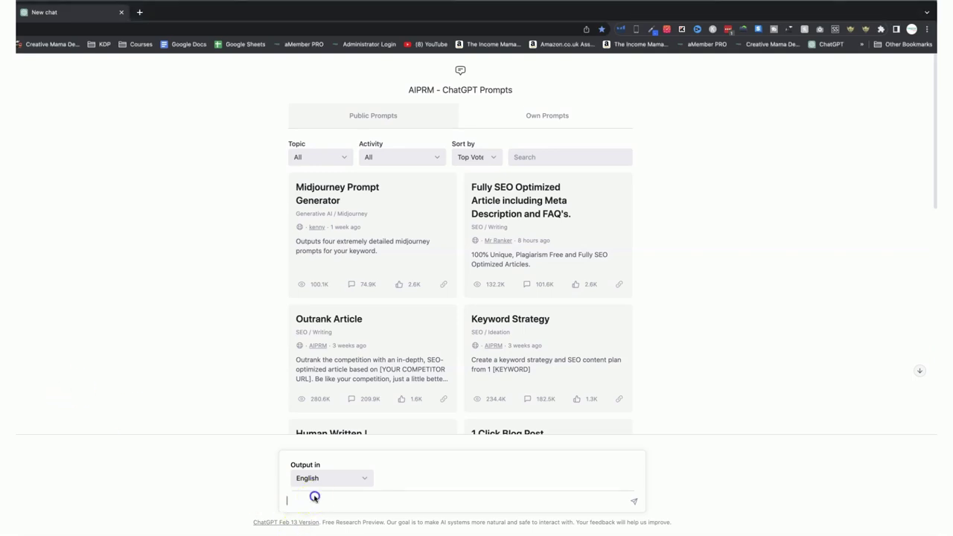
type("i")
type(" a")
type("m a d")
type("igital and print")
type("able produc")
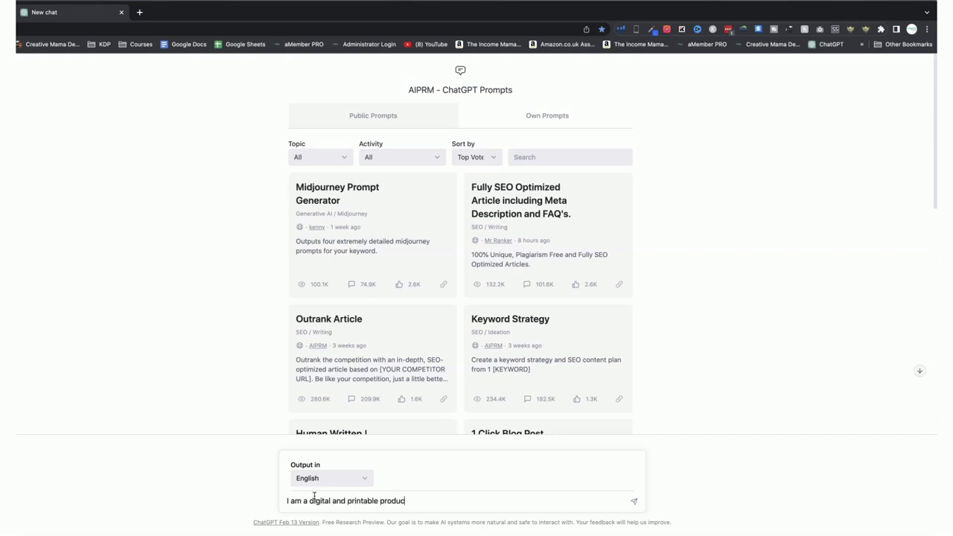
type("t creator.  I sell my product")
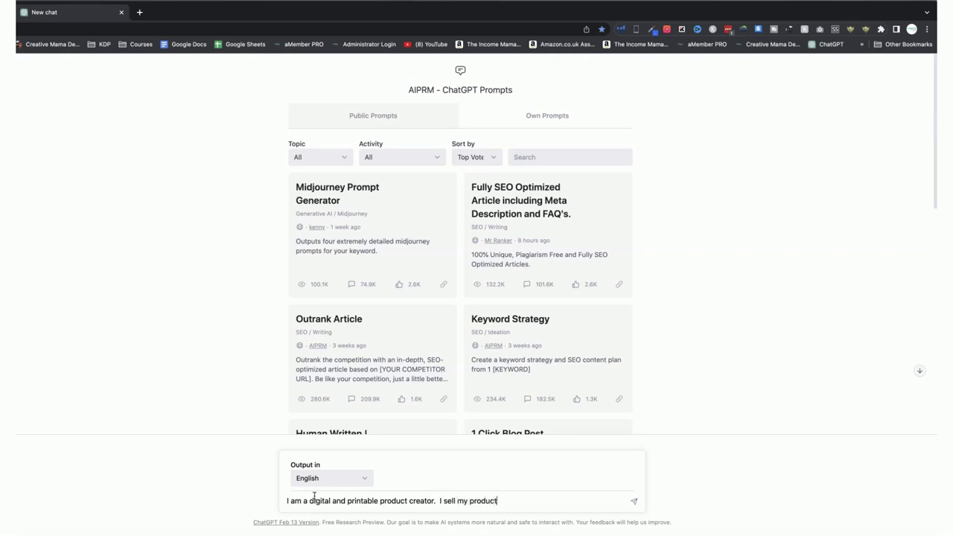
type("s on Amazon KDP and Etsy.  Do you under")
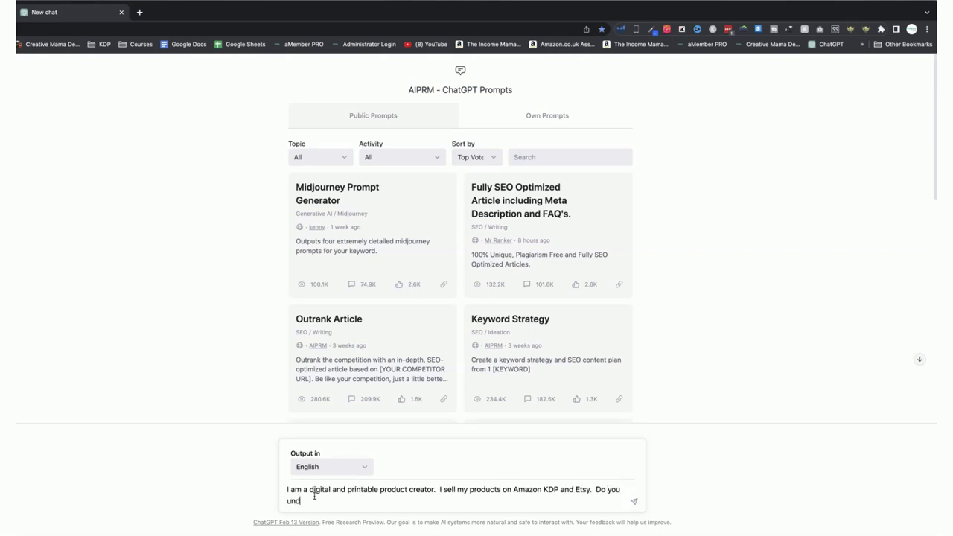
type("stand.")
key("Return")
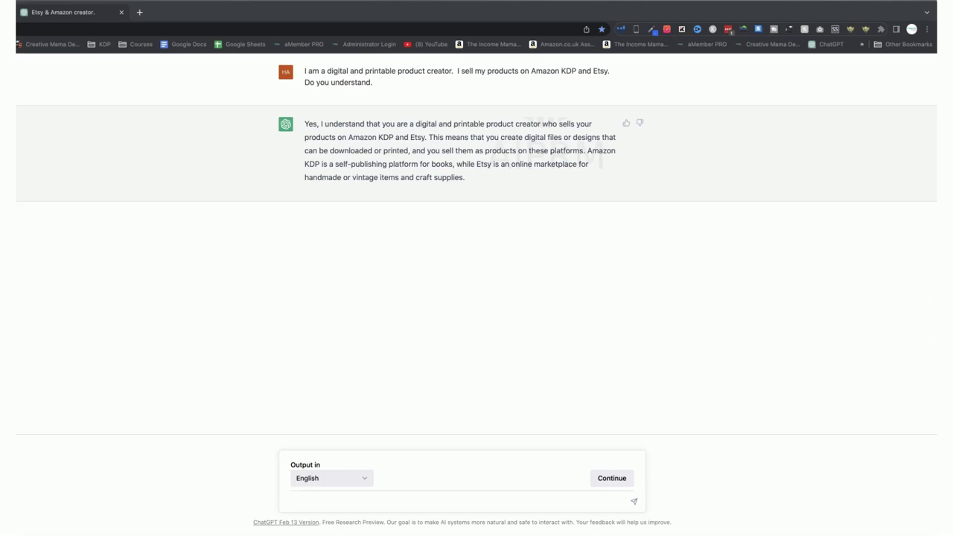
- Start the reply with "Great. I have a set of 30 black and white panda illustrations aimed"
left_click(347, 501)
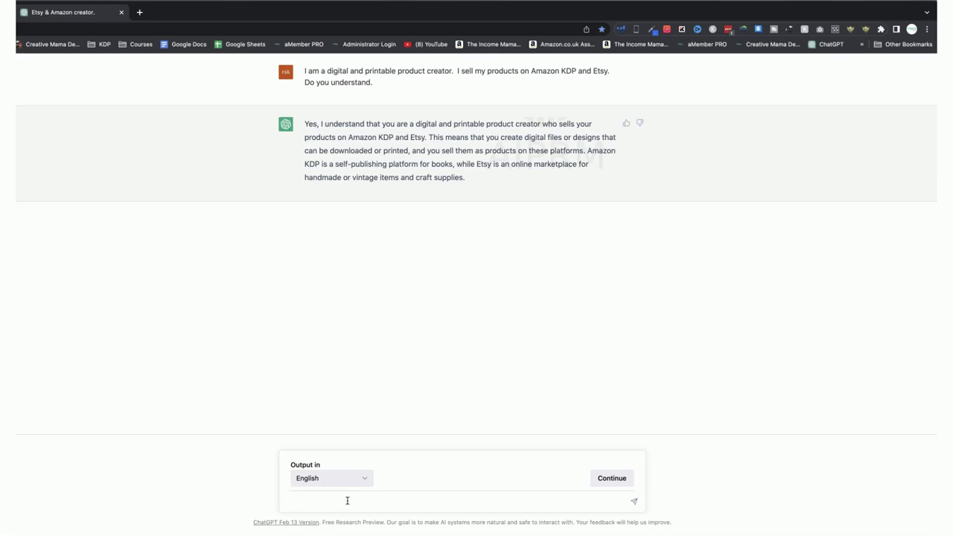
left_click(347, 500)
type("Great")
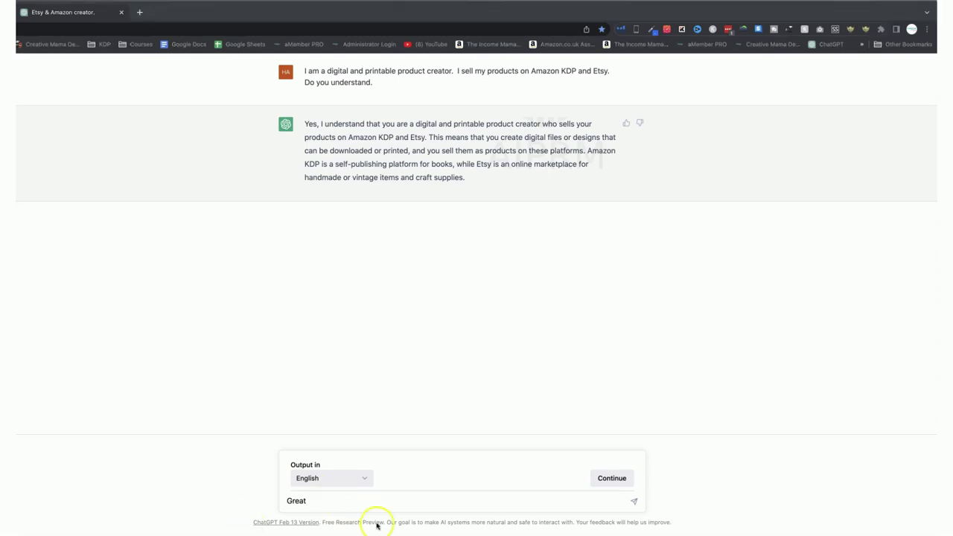
left_click(365, 502)
type(". I have a s")
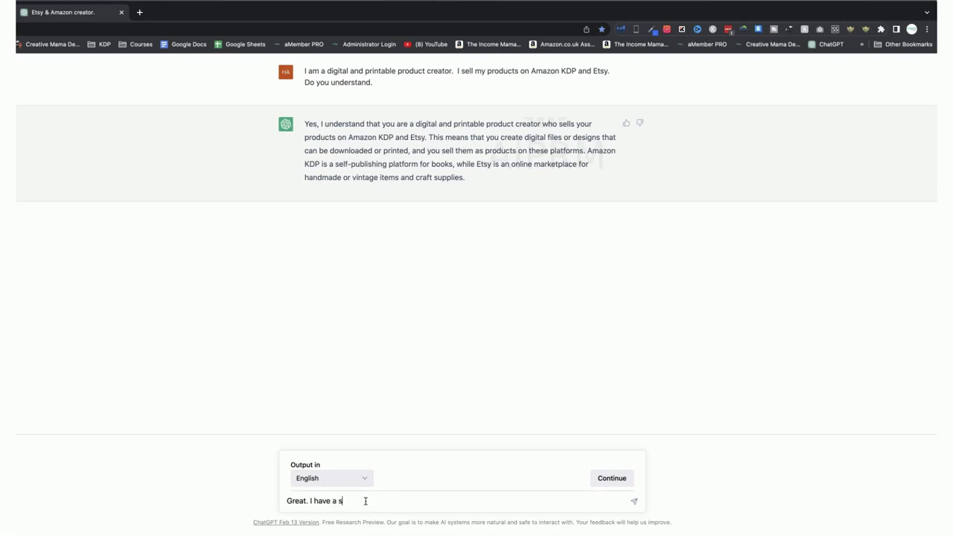
type("et of 30 black and white panda")
key("BackSpace")
key("BackSpace")
key("BackSpace")
type("nda ilustrations aimed")
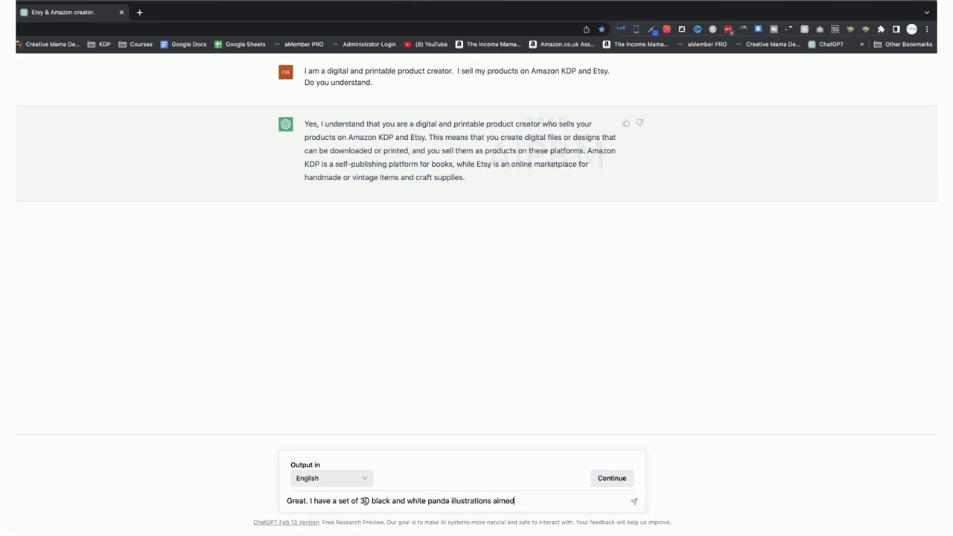
- Finish the message with "at kids. I would like to put together an activity and coloring book sing these illustrations. Do you understand?" and send it
type(" at kids.  i would like to put together an")
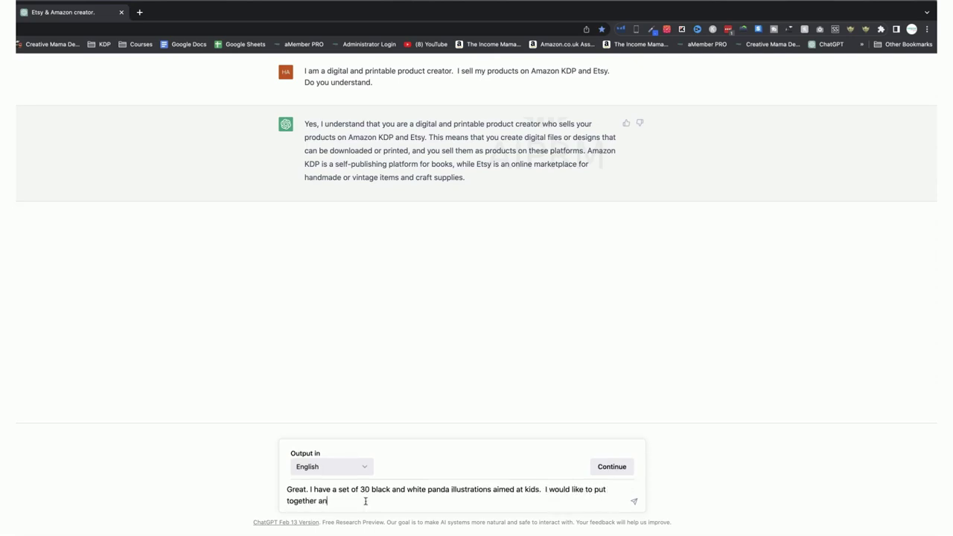
type(" activity and coloring book sing thes")
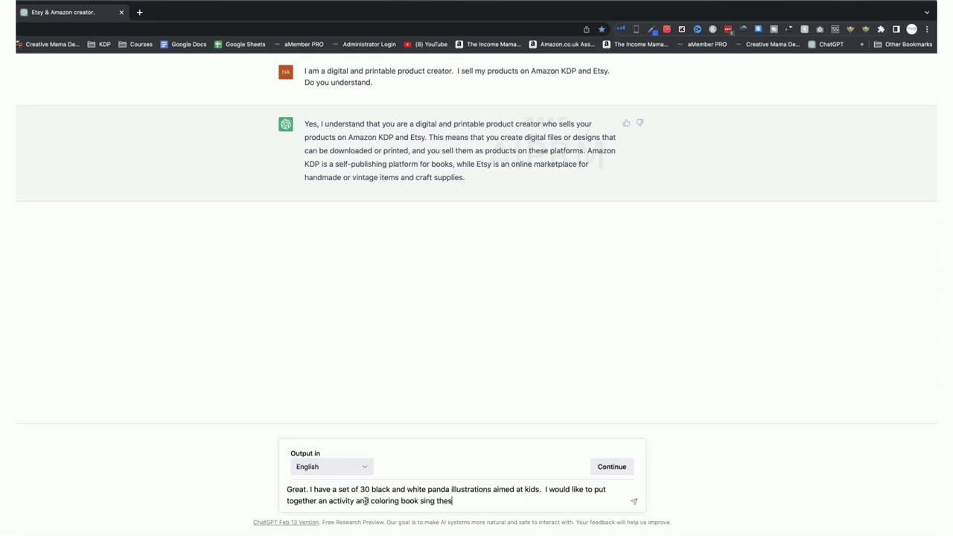
type("e illustrations. Do you understand?")
key("Return")
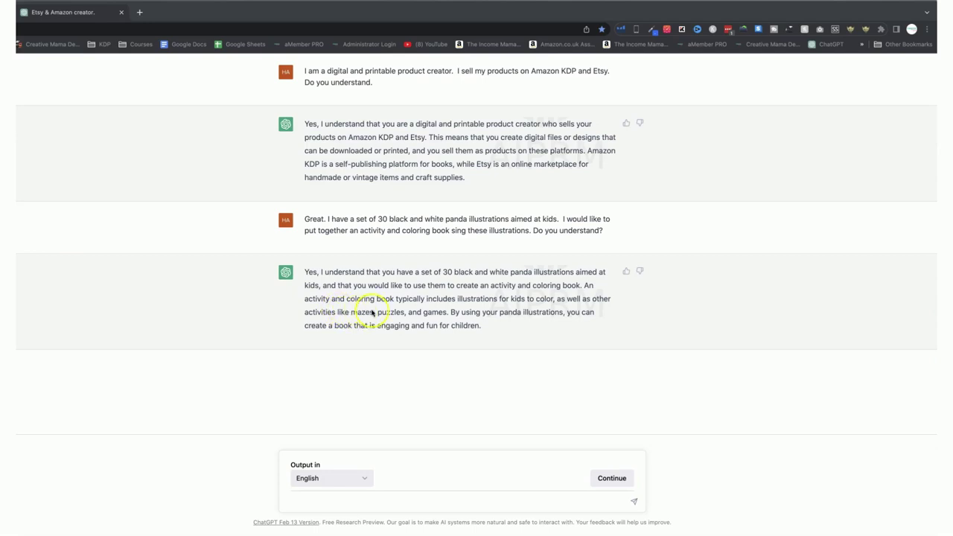
left_click(384, 503)
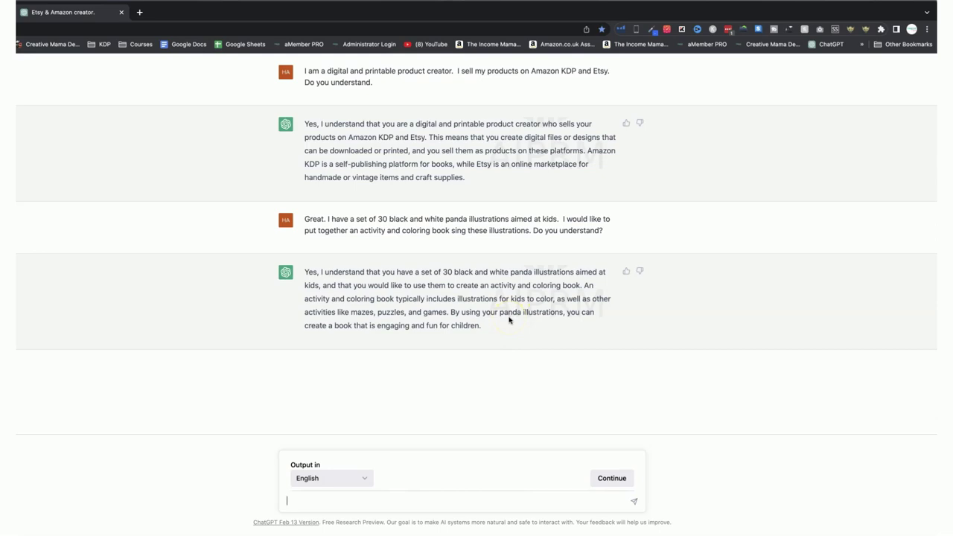
left_click(439, 495)
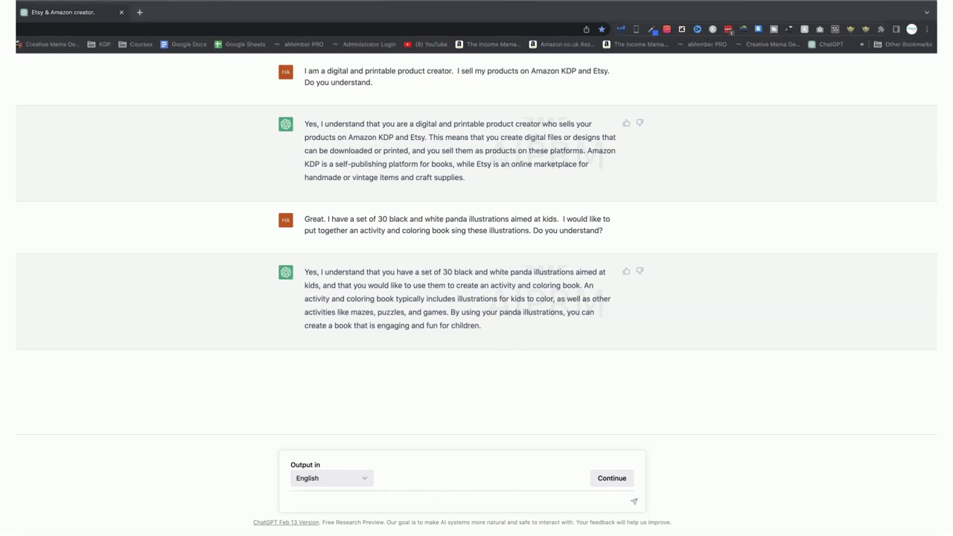
left_click(345, 501)
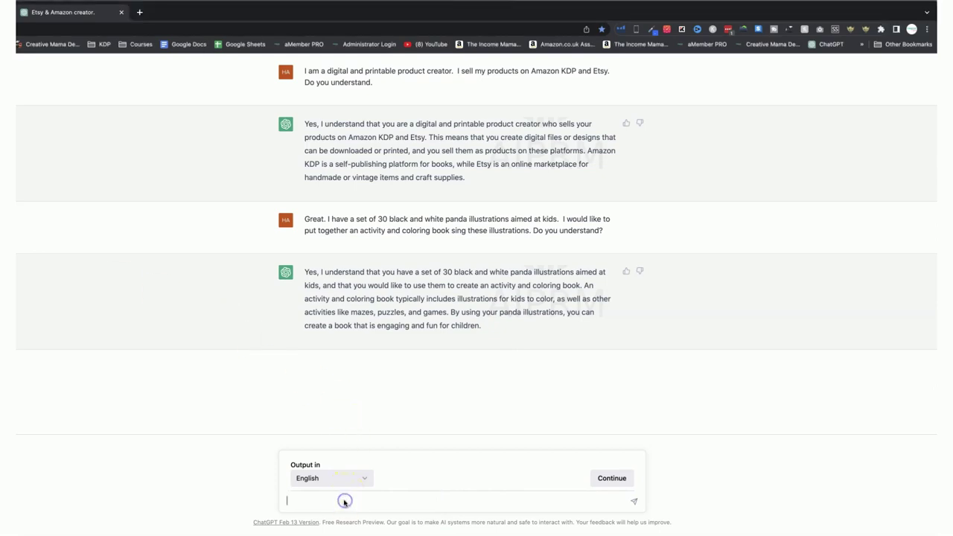
type("I would")
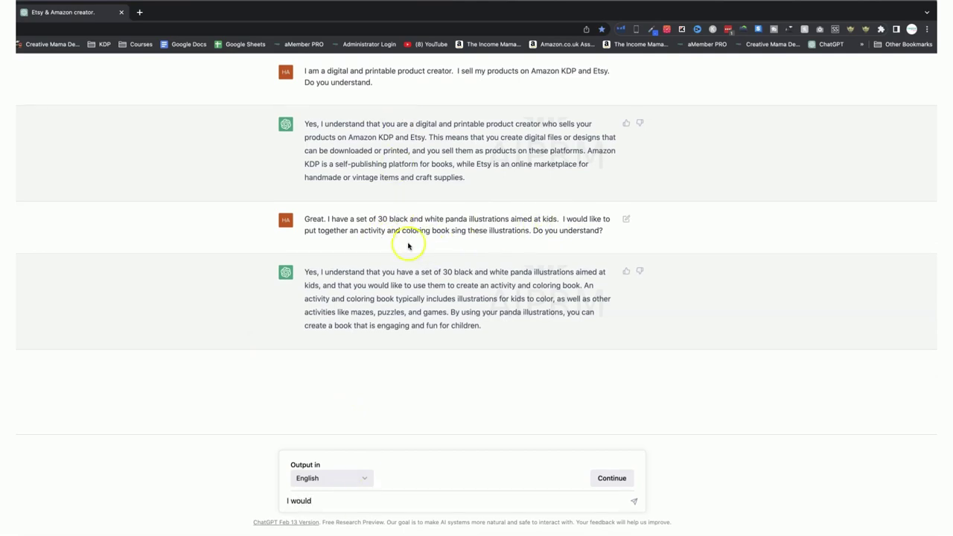
- Replace the draft message with a sentence asking "Please give me some" activity "page ideas for this book."
triple_click(330, 500)
type("P")
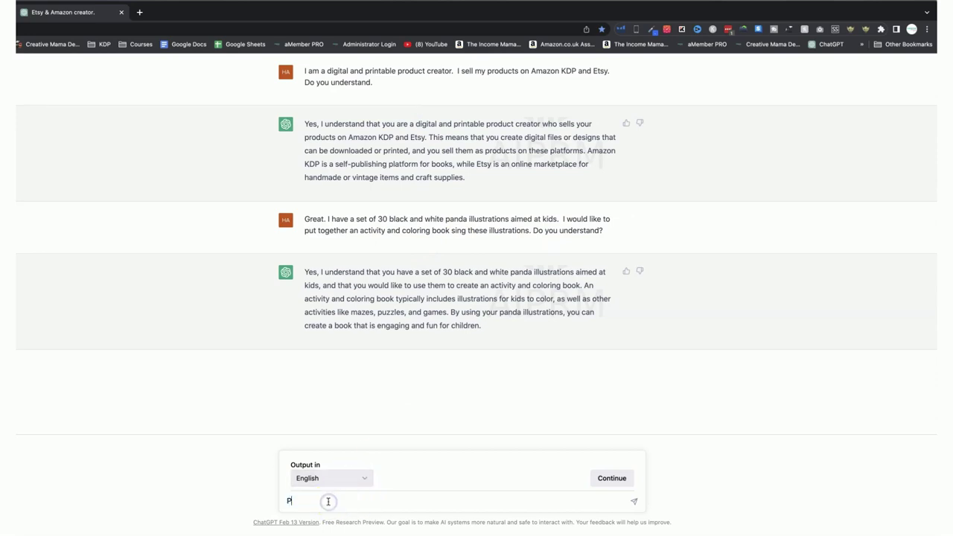
type("lease give me some actitib")
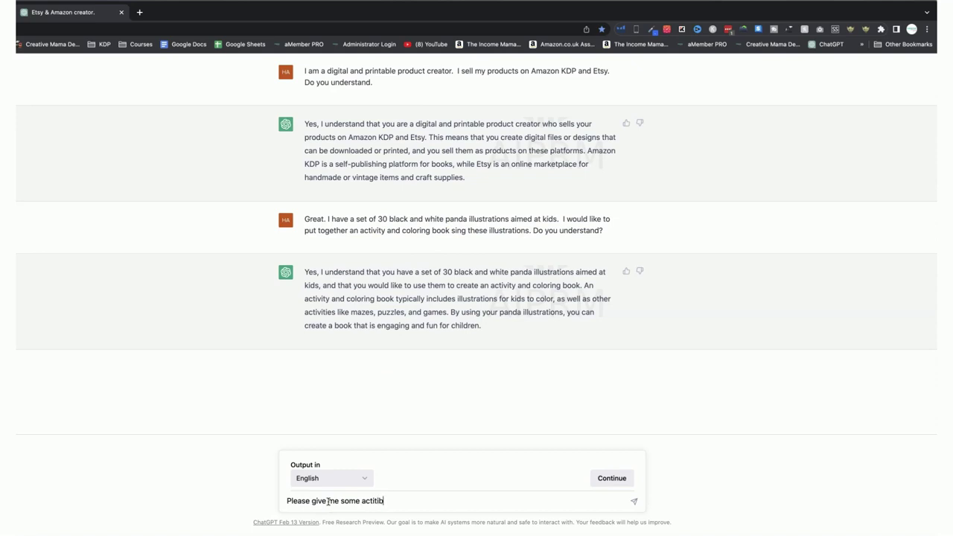
key("BackSpace")
type("vy page ideas for this book.")
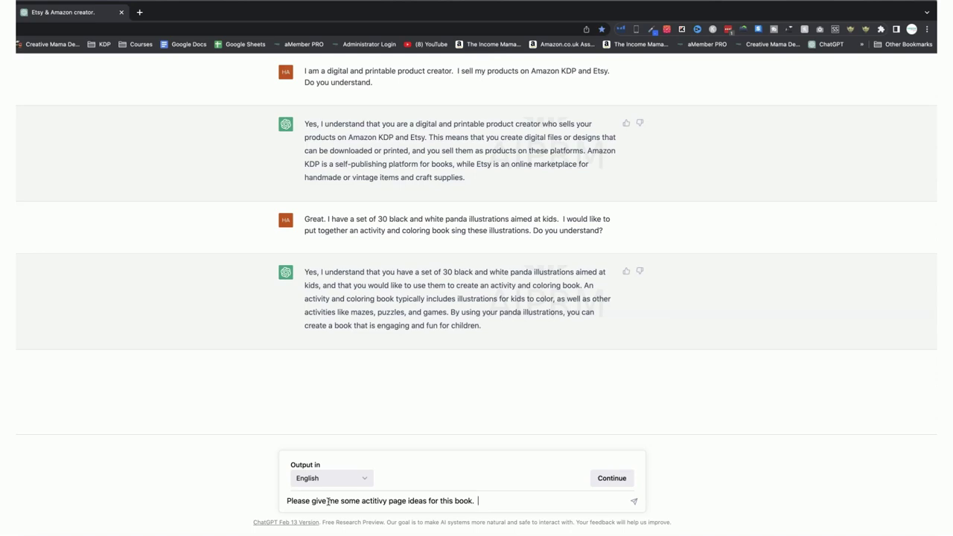
- Correct the misspelled word "actitivy" to "activity" in the draft message
left_click(340, 501)
left_click(375, 500)
key("Delete")
key("Delete")
key("Delete")
key("Delete")
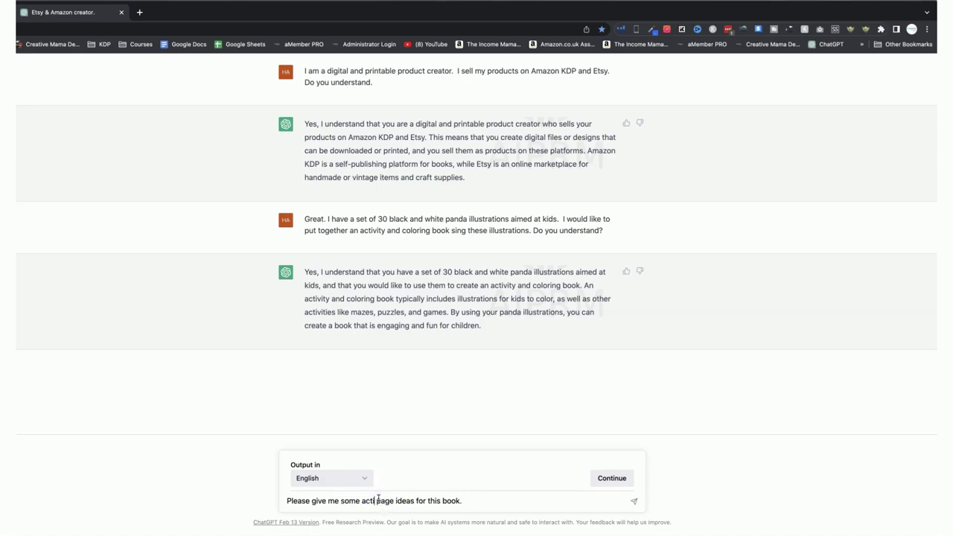
type("vity")
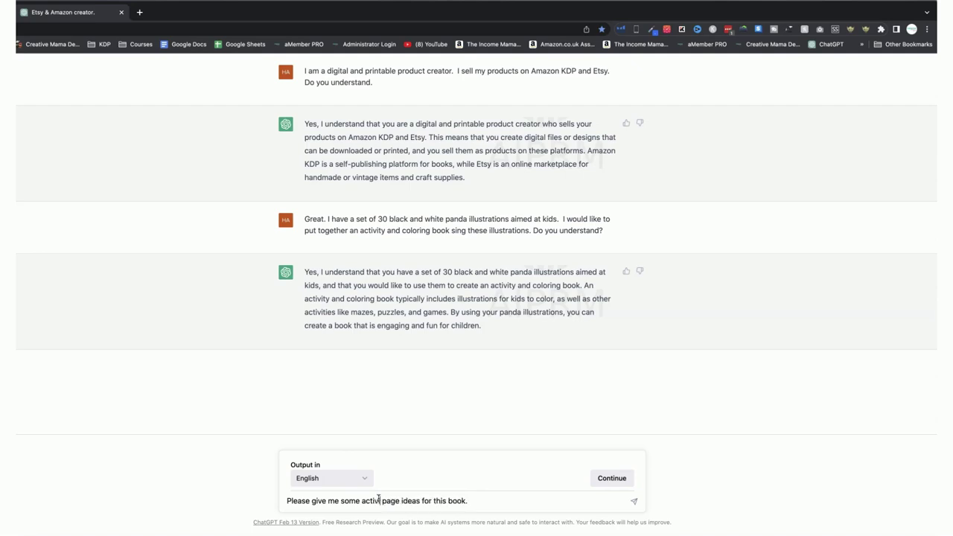
- Append to the draft "It is aimed at kids under 6 years old and needs to have activities which help the child to improve reading and maths skills."
left_click(479, 501)
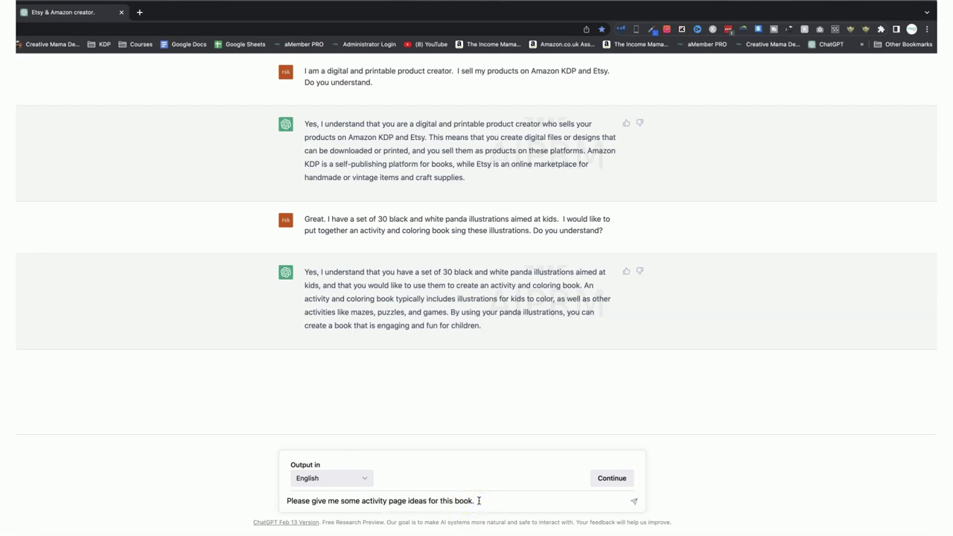
type("It is aimed at kids under 6 years ")
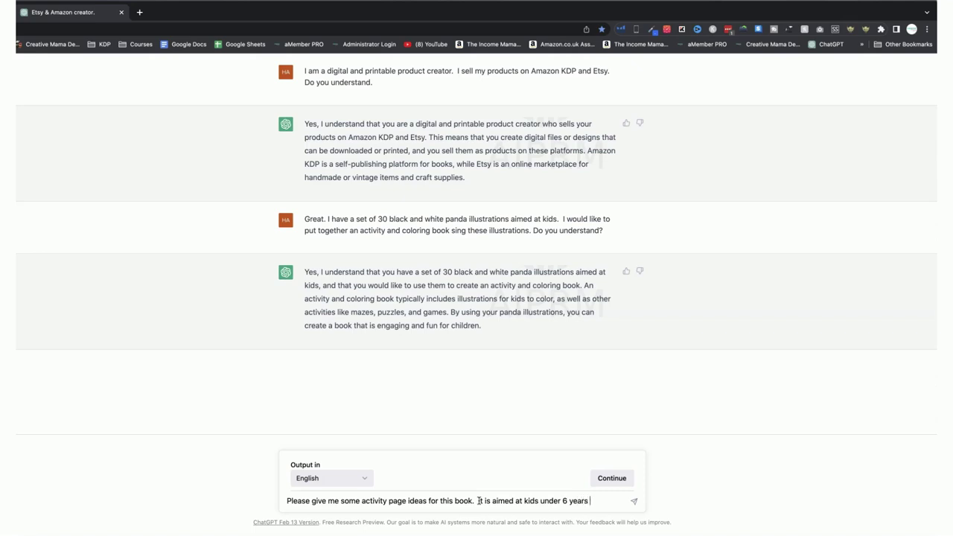
type("old and ne")
type("eds to hav")
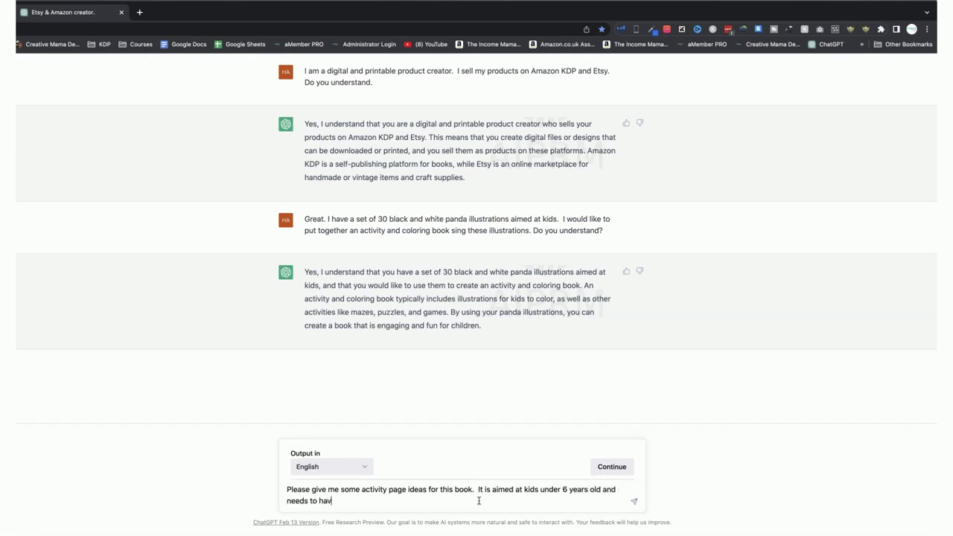
type("e activities which help the ch")
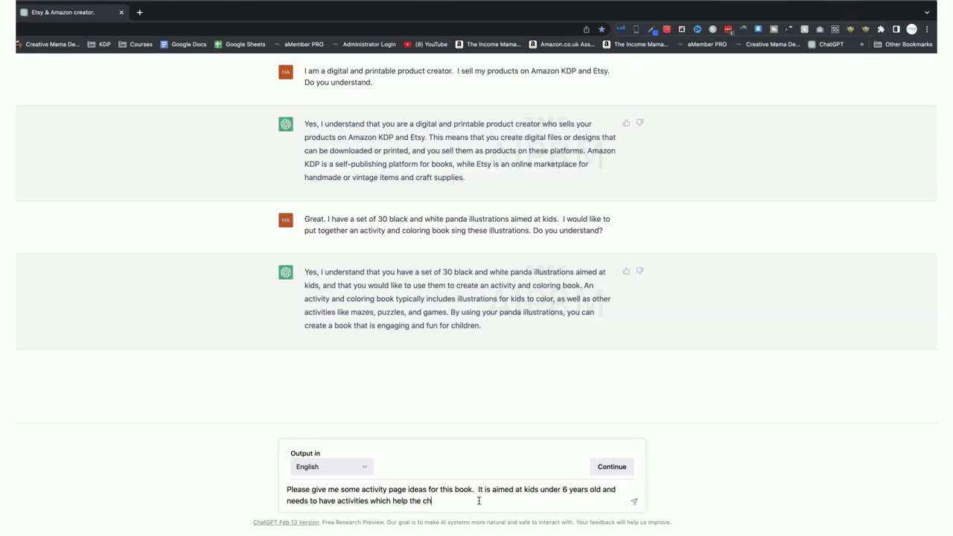
type("ild to improve reading and maths skills.")
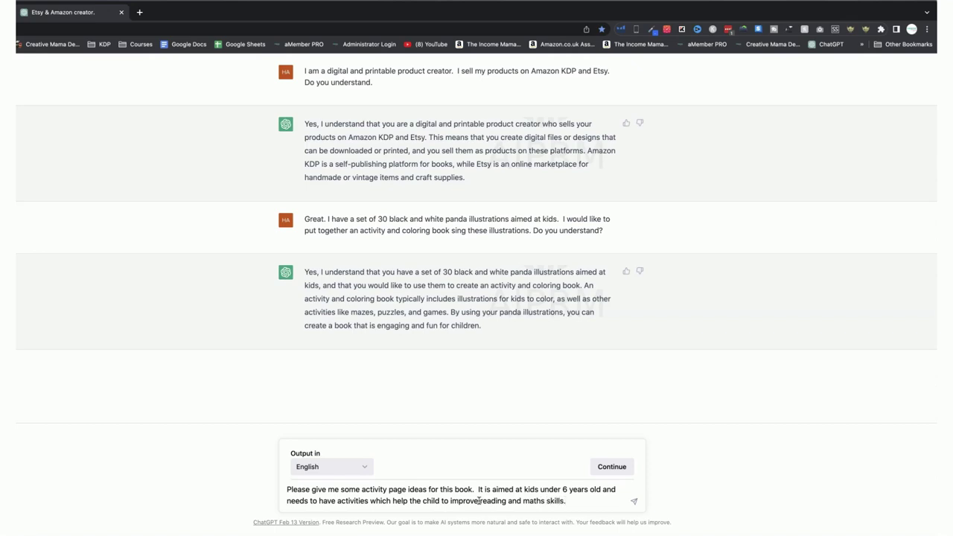
- Send the drafted request for page ideas and follow up with "Great. Please give me 10 more similar activity page ideas."
key("Return")
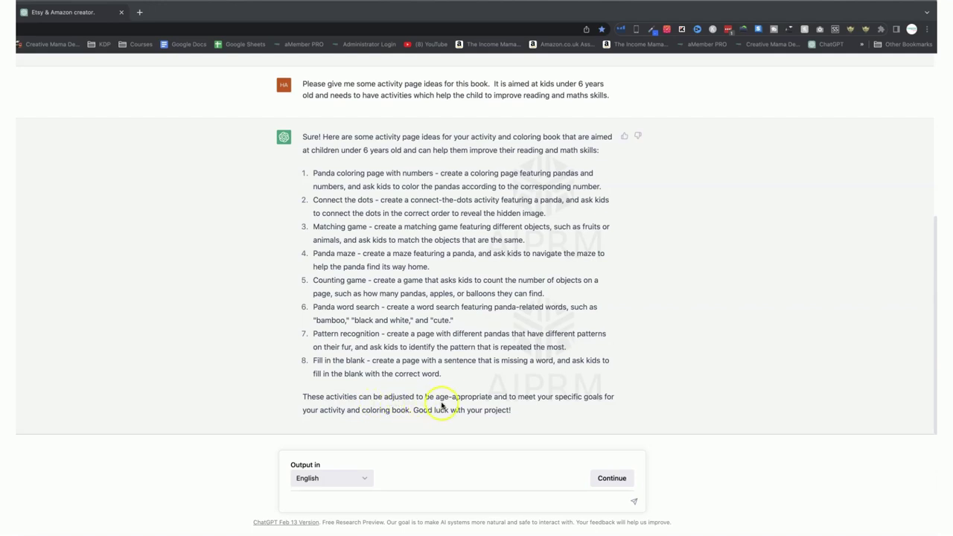
left_click(403, 502)
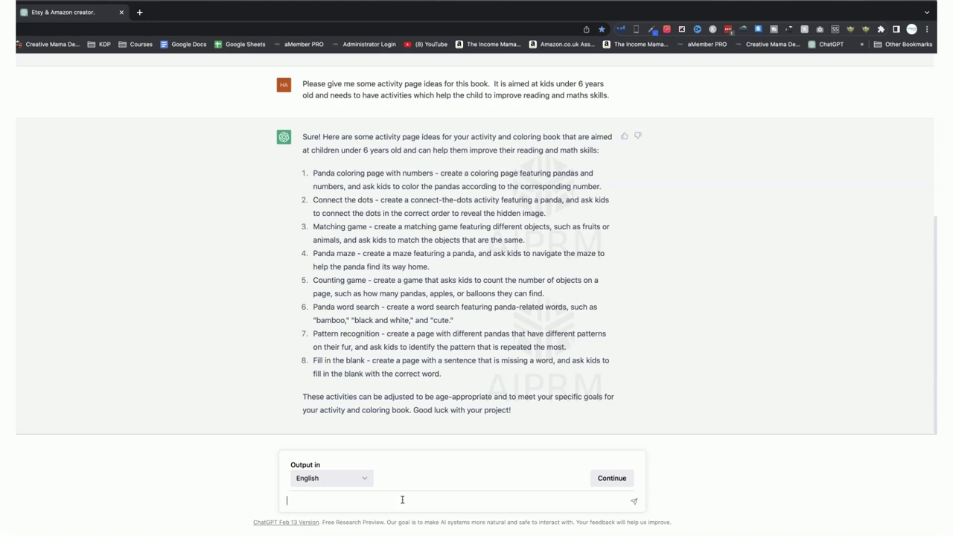
type("Great. Please give me 10 more")
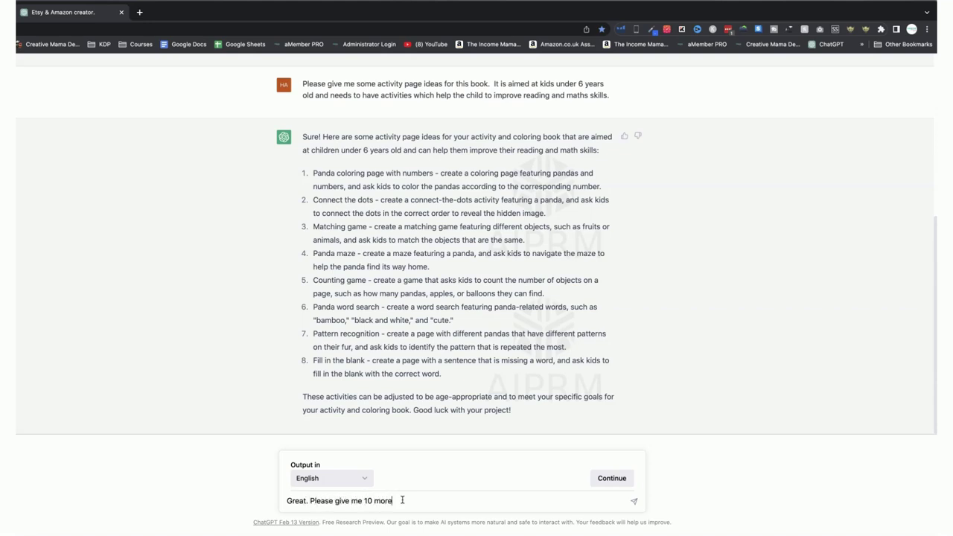
type(" similar actit")
type("ity page ideas.")
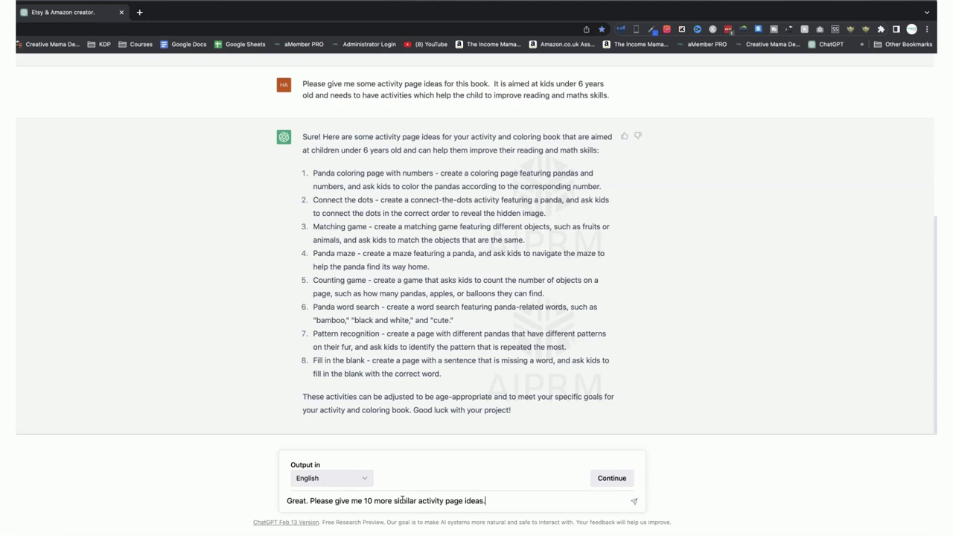
key("Return")
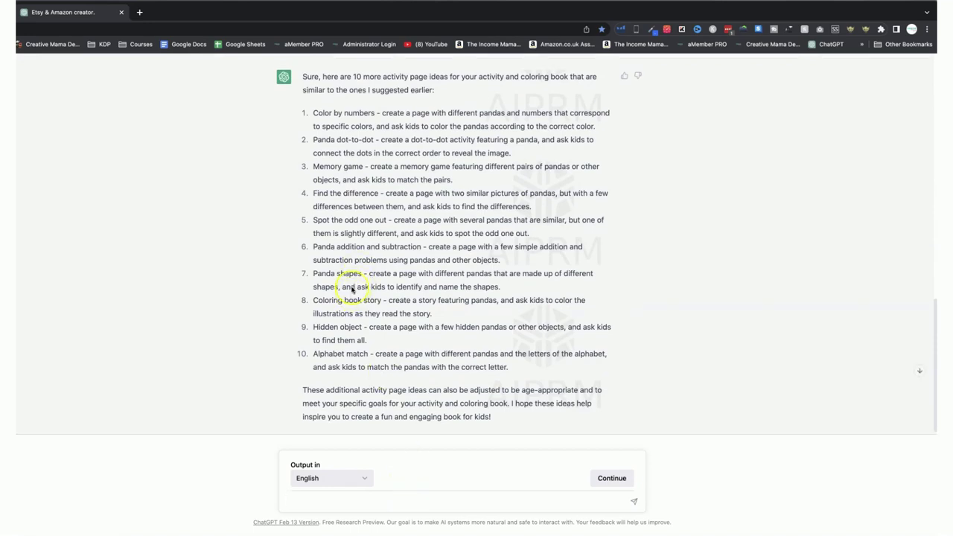
- Review the additional activity page ideas given in the conversation
scroll(355, 280, "up", 4)
scroll(352, 288, "down", 3)
scroll(351, 287, "down", 2)
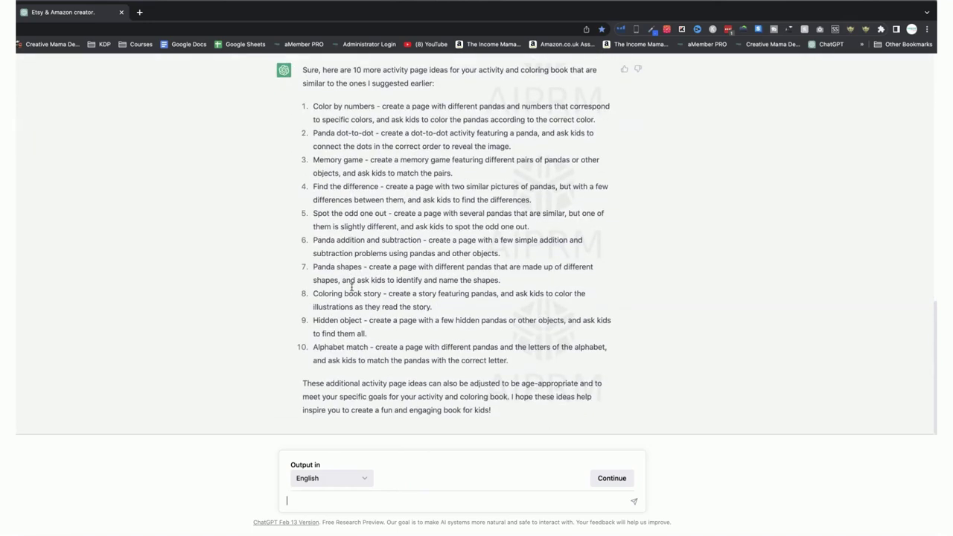
scroll(353, 289, "up", 3)
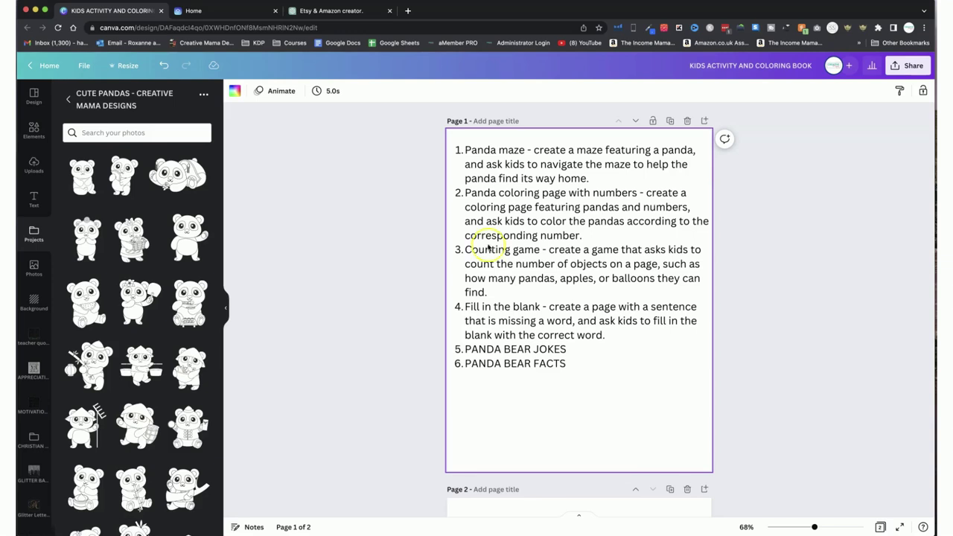
- In the Canva activity book design, examine the page 1 list of activity ideas and browse the panda illustrations in the Cute Pandas folder
left_click(485, 162)
left_click(485, 162)
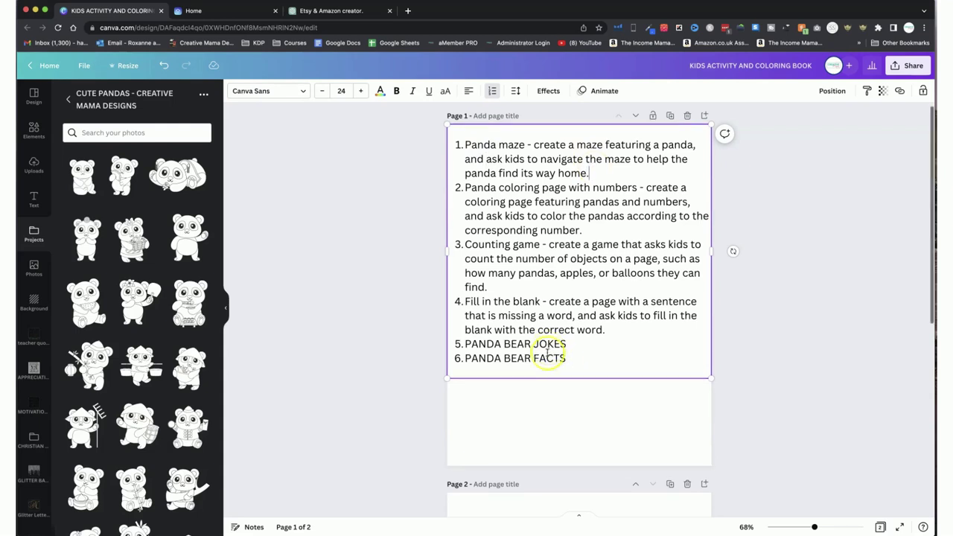
scroll(417, 238, "down", 2)
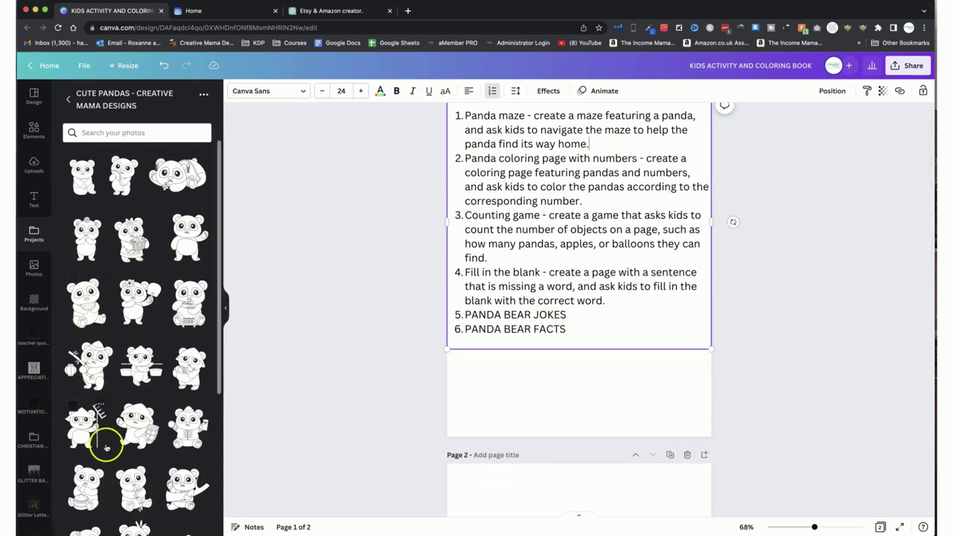
scroll(105, 443, "down", 3)
scroll(105, 447, "down", 3)
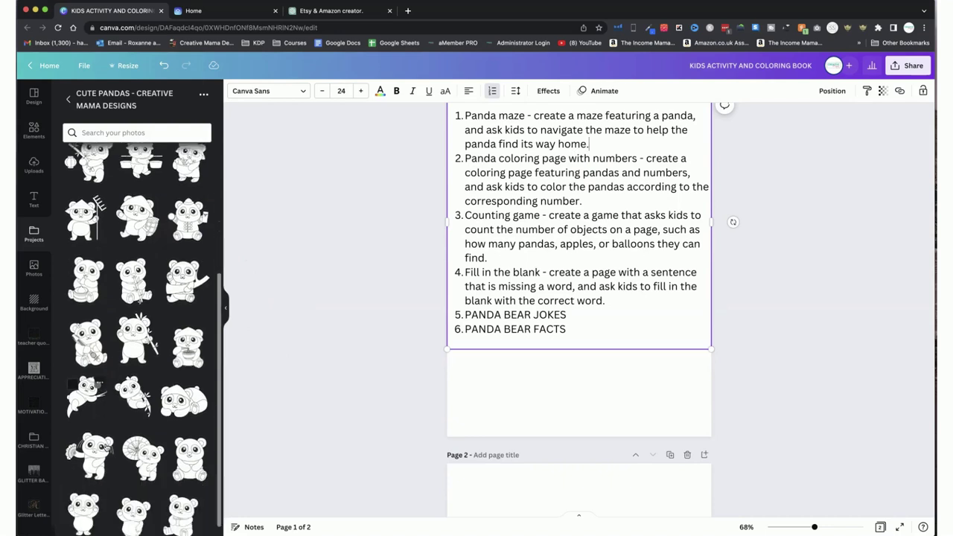
scroll(126, 335, "up", 5)
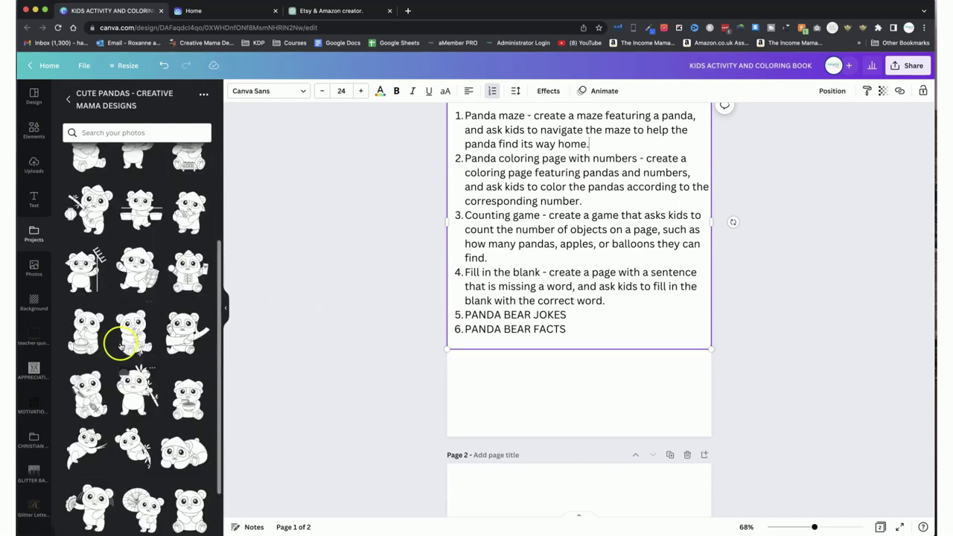
scroll(128, 256, "up", 1)
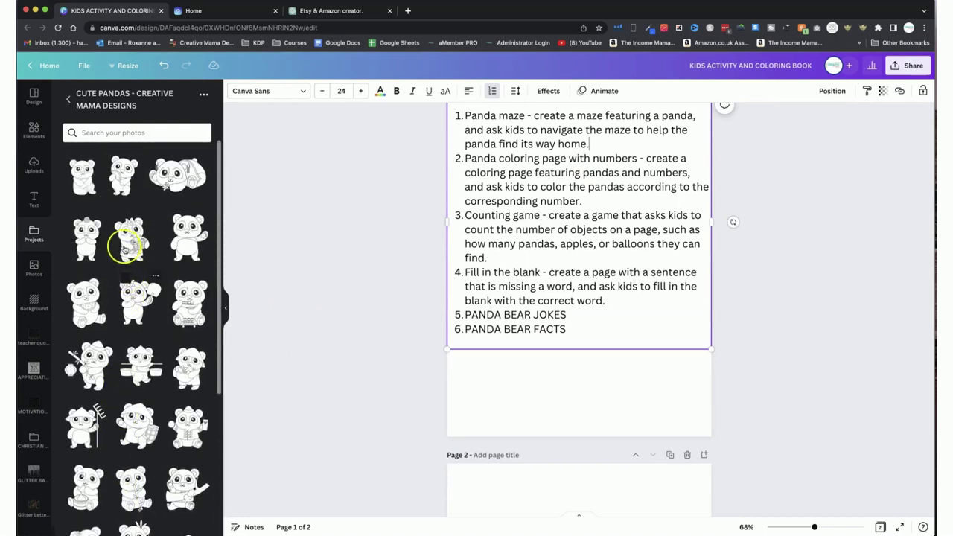
scroll(119, 290, "down", 2)
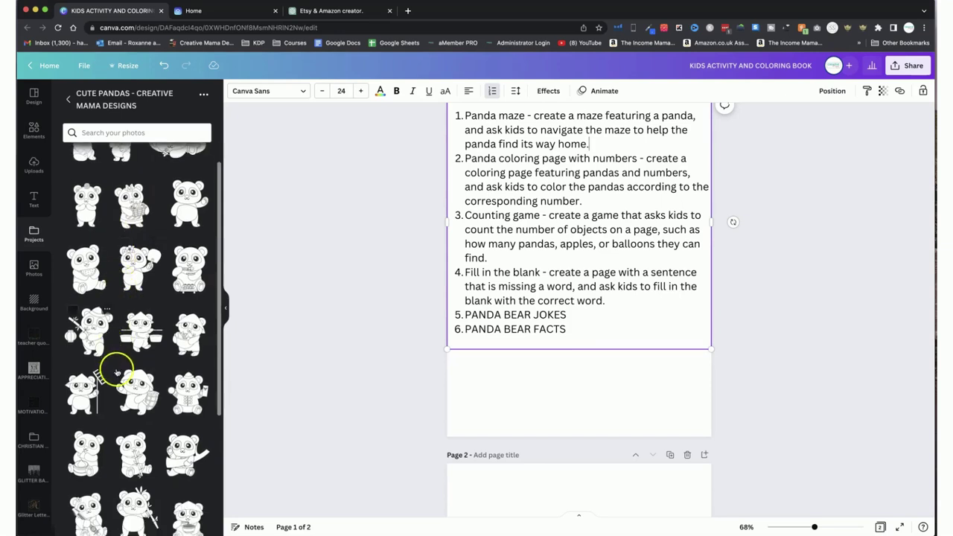
scroll(116, 380, "down", 2)
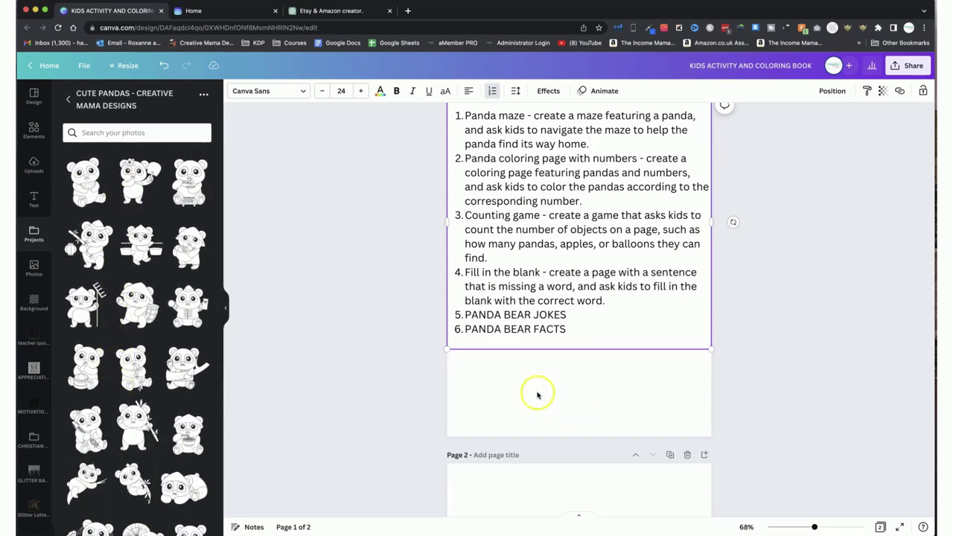
scroll(115, 438, "down", 1)
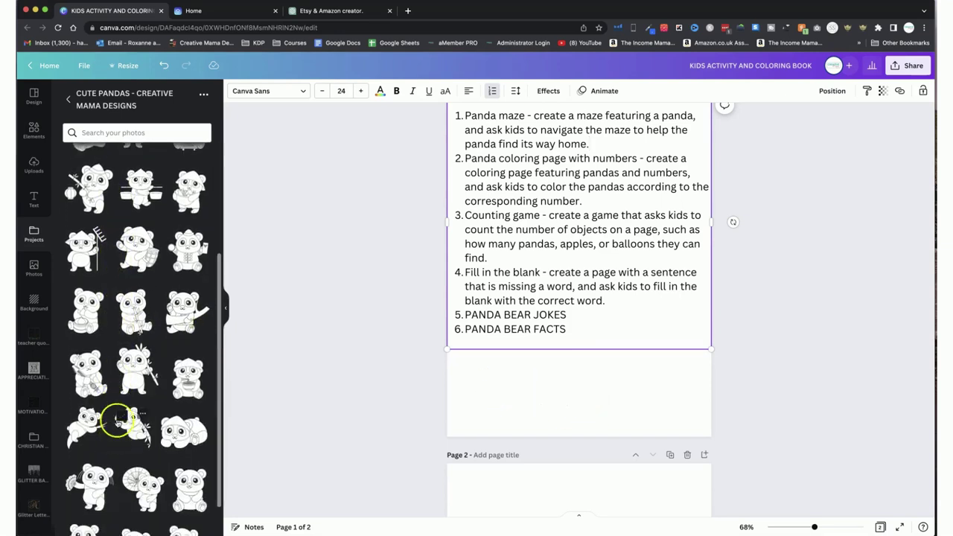
scroll(136, 353, "up", 3)
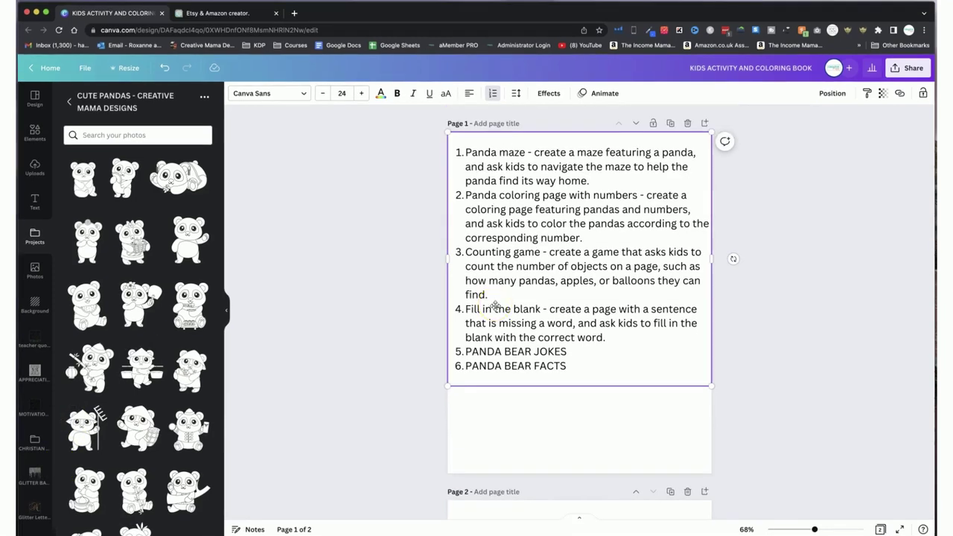
- Add a text box to blank page 2, enlarge its text to about size 34.7 and place it near the top of the page
scroll(521, 316, "down", 5)
left_click(534, 322)
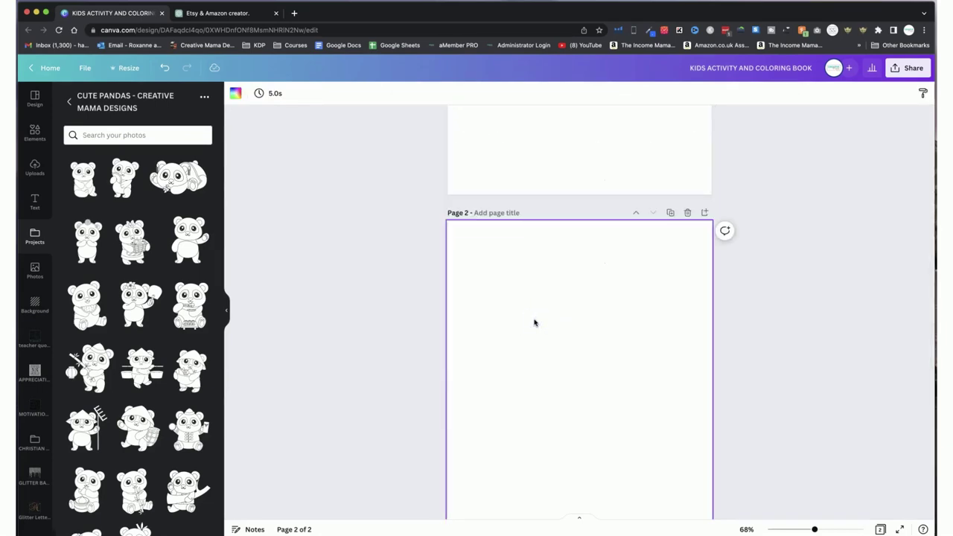
key("t")
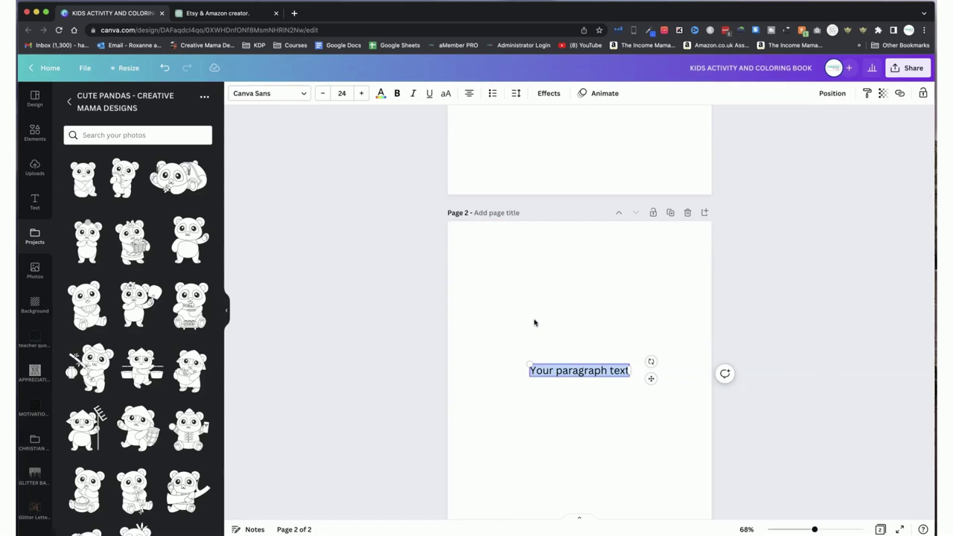
left_click_drag(528, 364, 489, 338)
left_click_drag(570, 379, 588, 273)
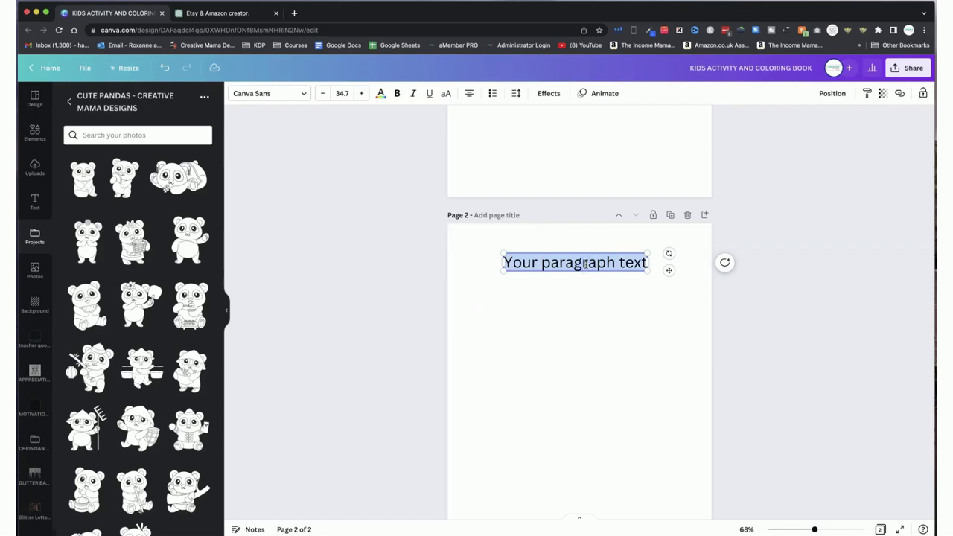
- Replace the placeholder text on page 2 with the heading "MAZE"
type("ma")
key("BackSpace")
key("BackSpace")
type("MAZE")
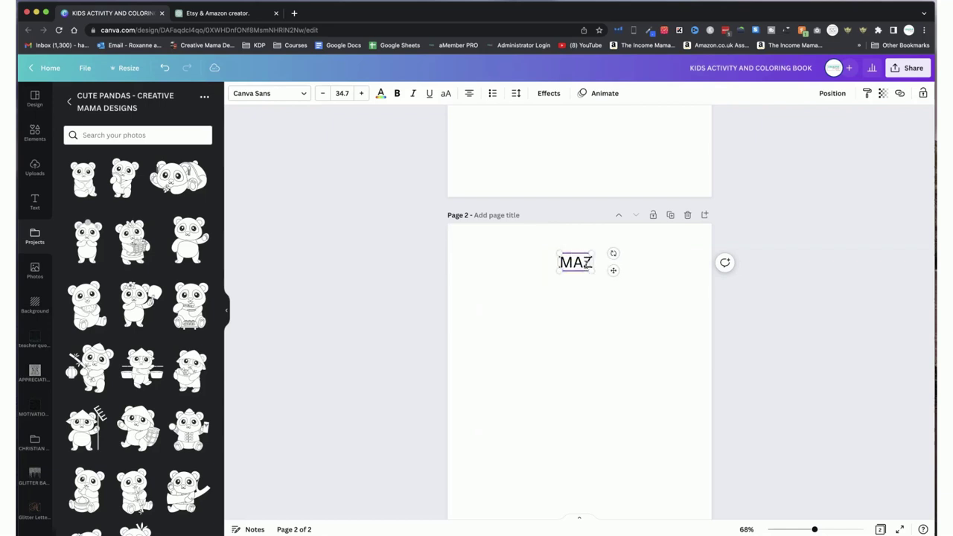
- Duplicate the MAZE heading just below itself and change the copy's text to "Help the cute Panda to find it's way home"
left_click(581, 279)
left_click(585, 270)
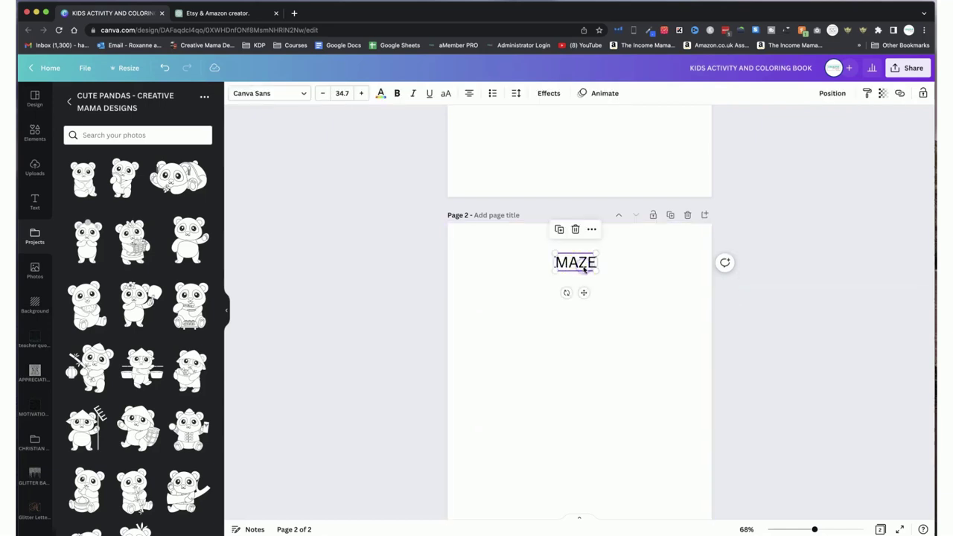
key("super+d")
left_click_drag(585, 270, 583, 283)
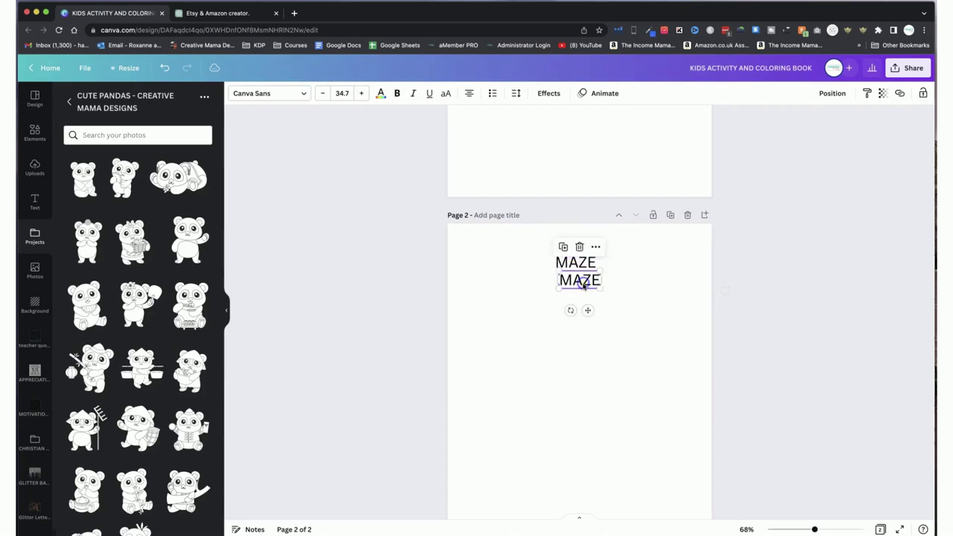
double_click(582, 281)
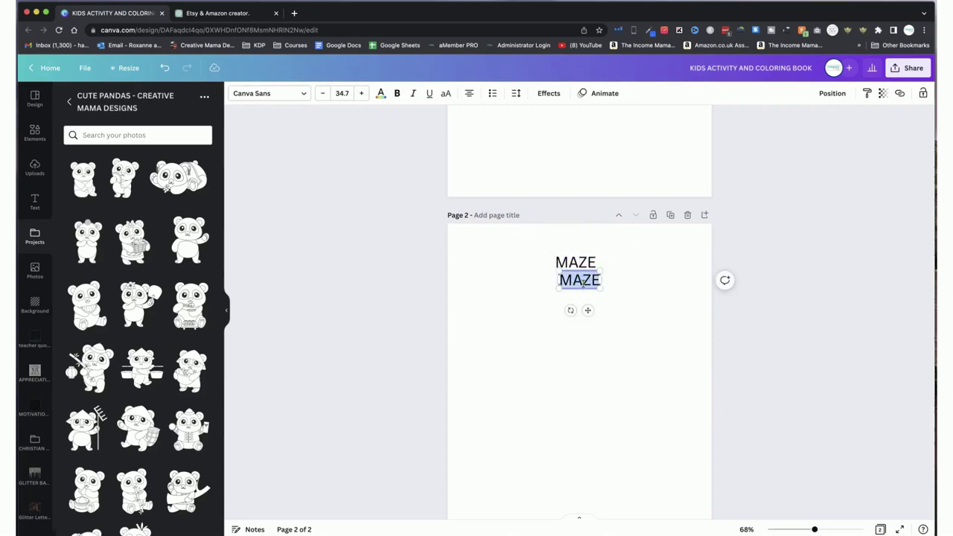
type("Help the ")
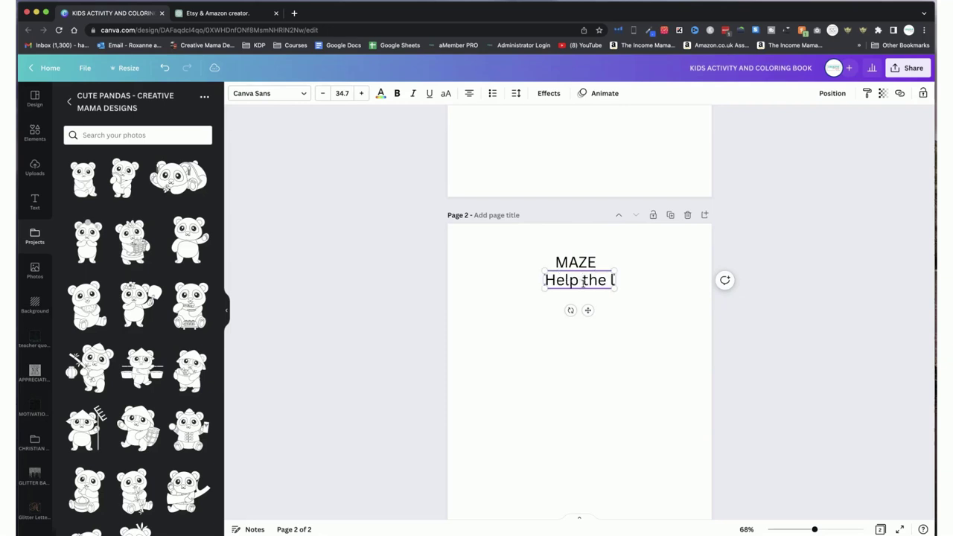
type("cute Pa")
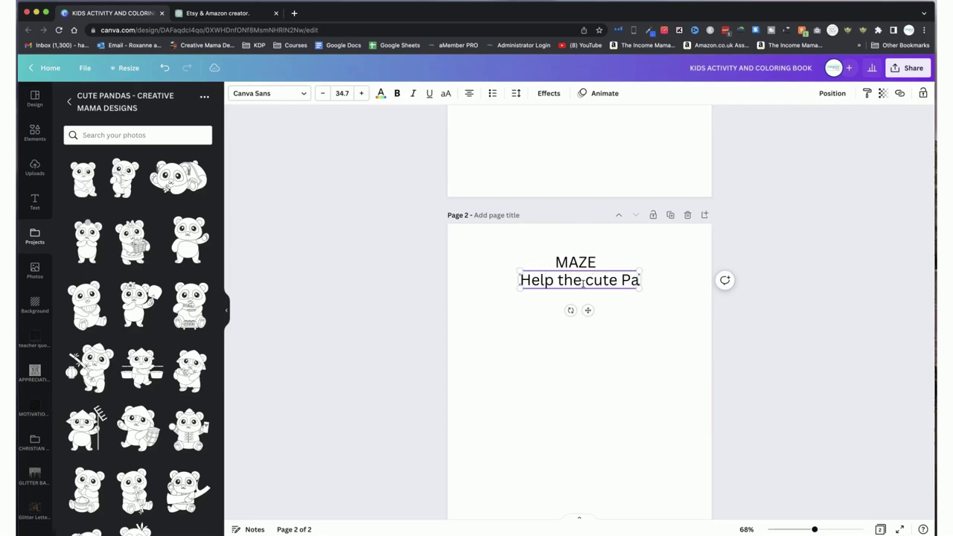
type("nda to find")
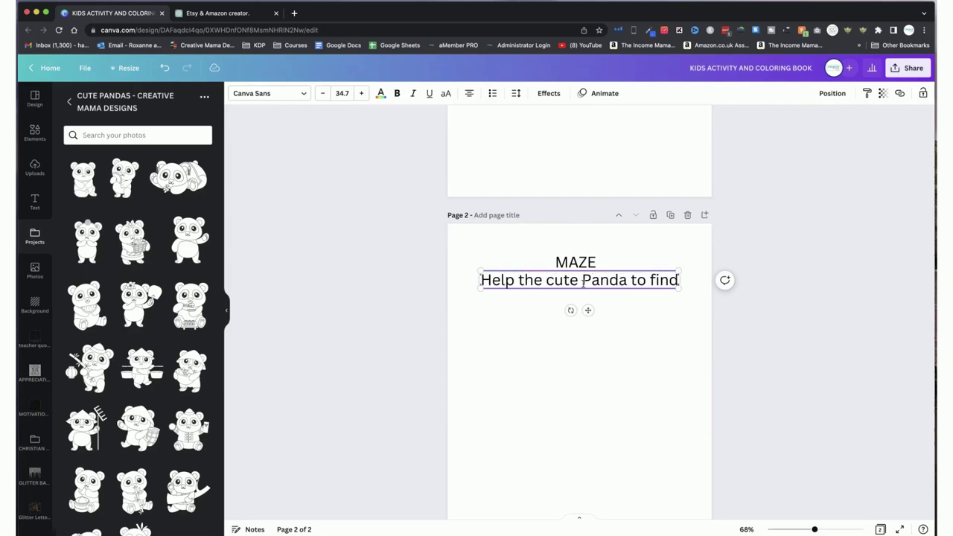
type(" it's way home")
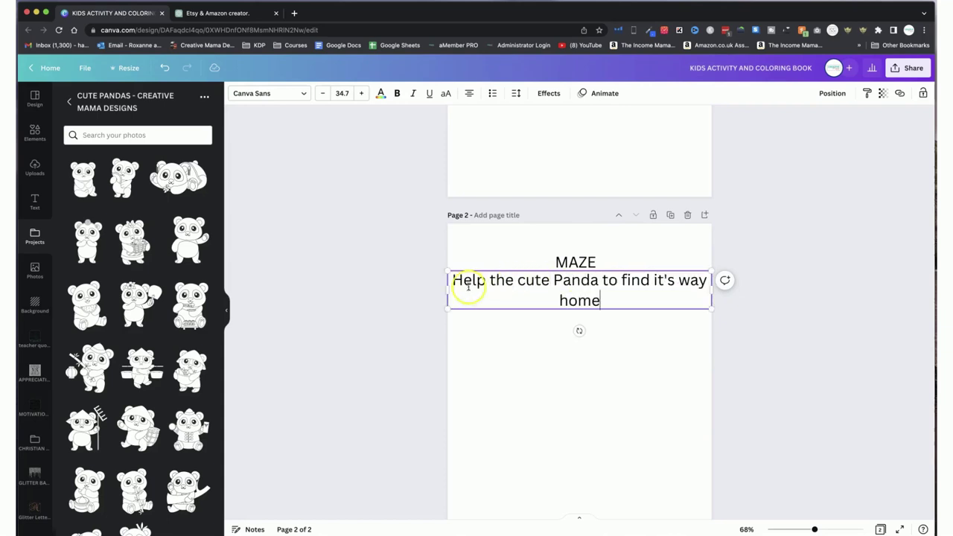
- Insert "This cute Panda is lost and needs your help!" before the existing sentence under the MAZE heading
left_click(449, 279)
type("This ")
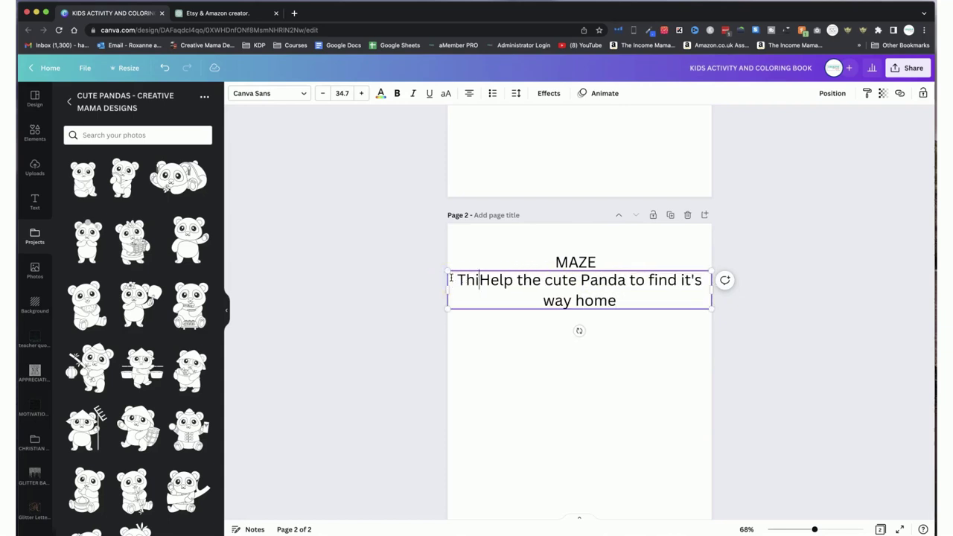
type("cute Panda")
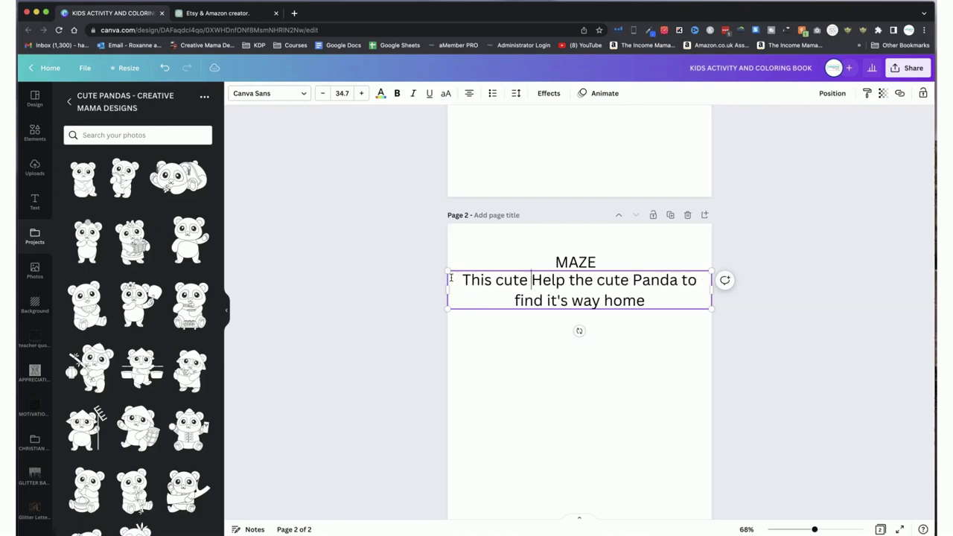
type(" is lost ")
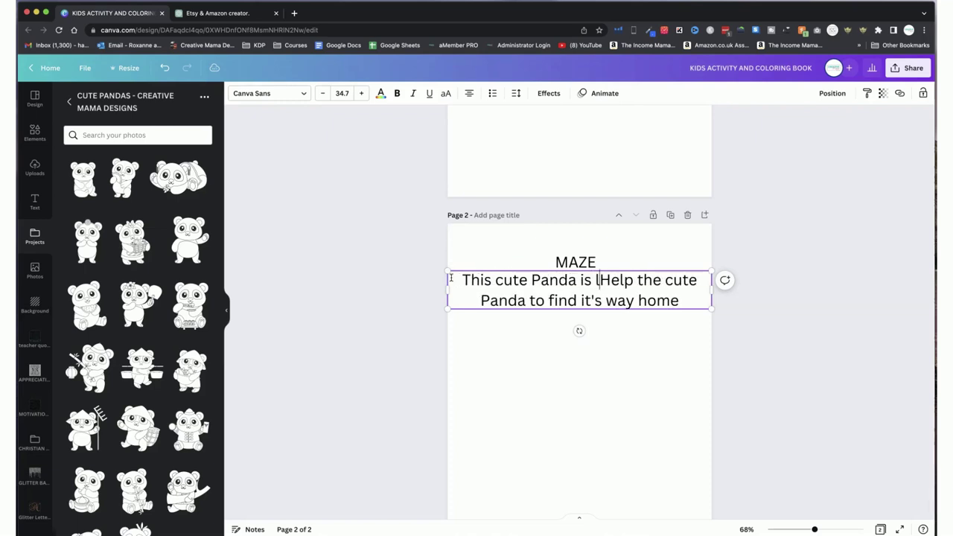
type("and needs y")
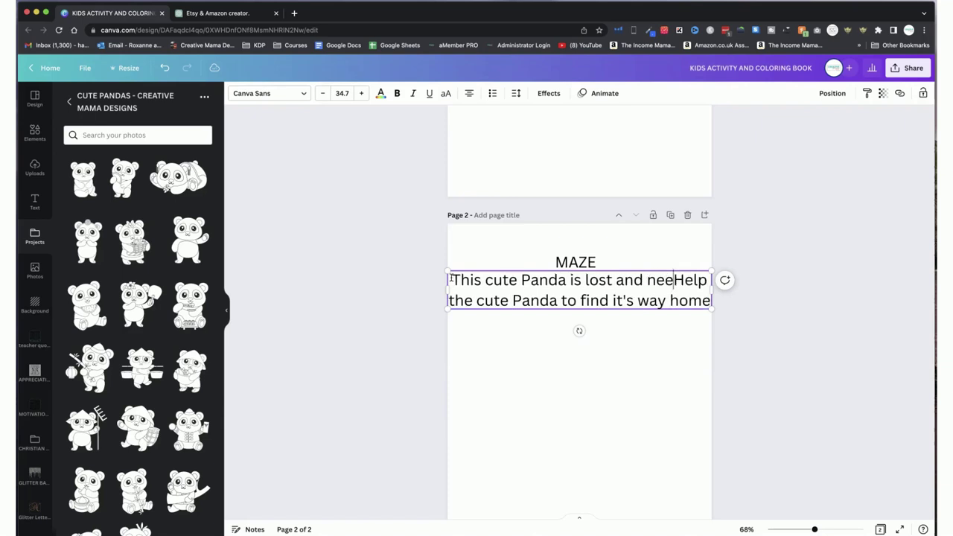
type("our help!")
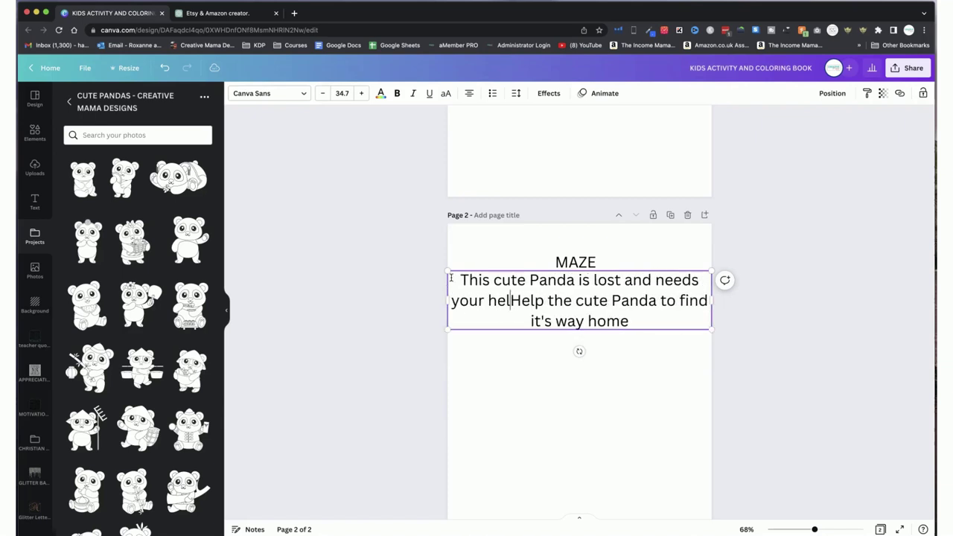
- Replace "Help the cute" in the second sentence under the MAZE heading with "Will you help the Panda"
double_click(618, 300)
key("BackSpace")
key("BackSpace")
key("BackSpace")
key("BackSpace")
key("BackSpace")
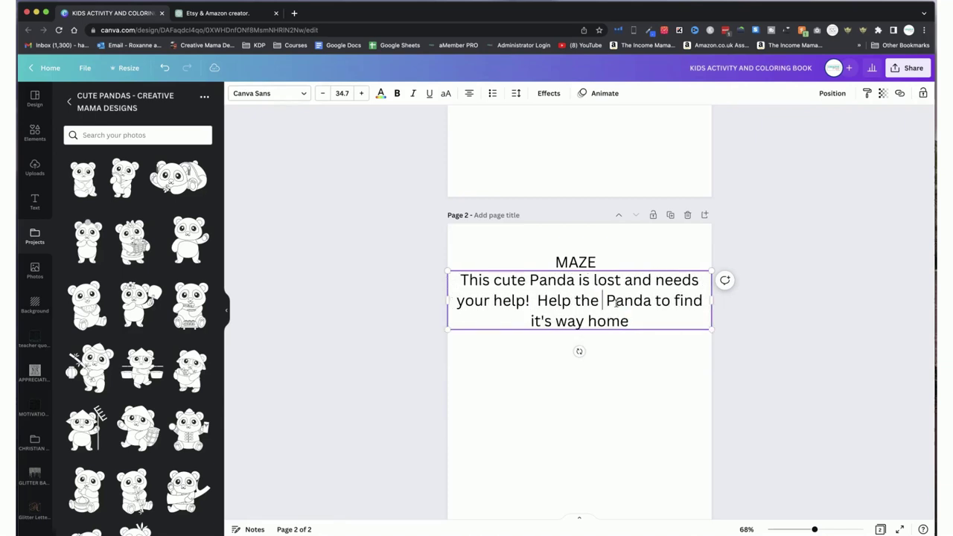
double_click(555, 300)
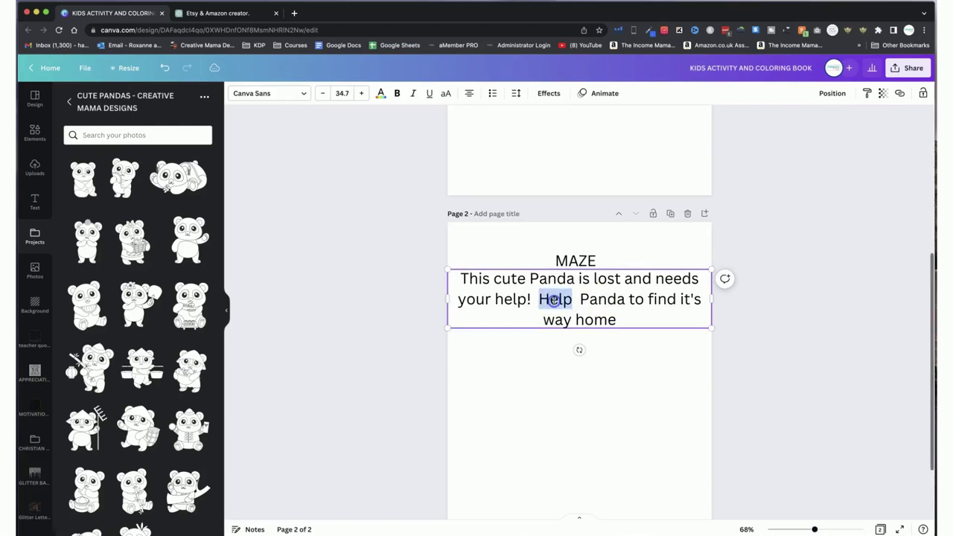
type("Wil")
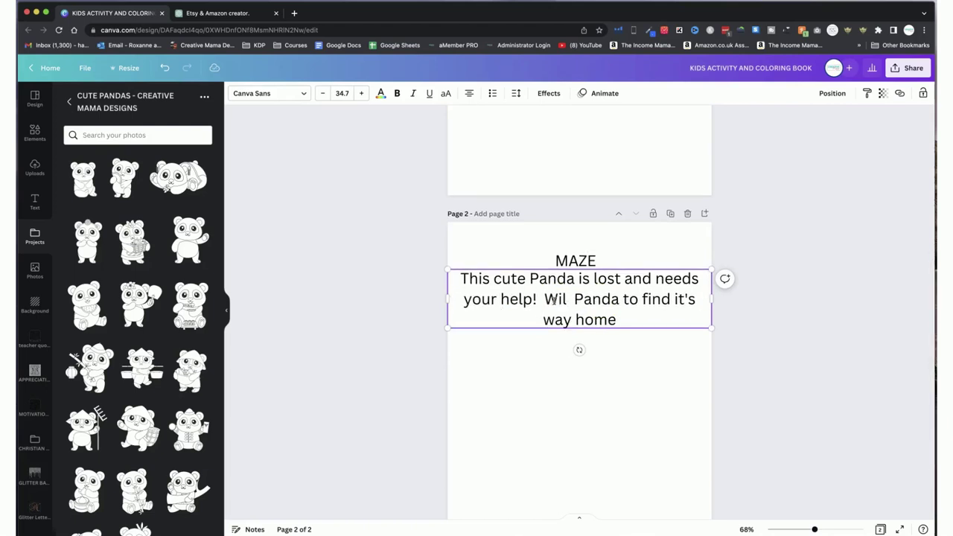
type("l you help the")
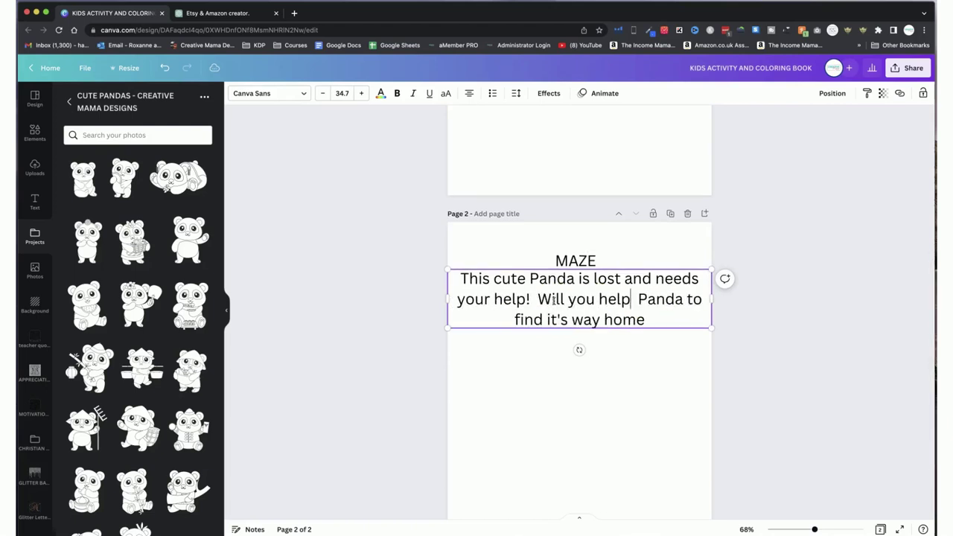
type(" Panda")
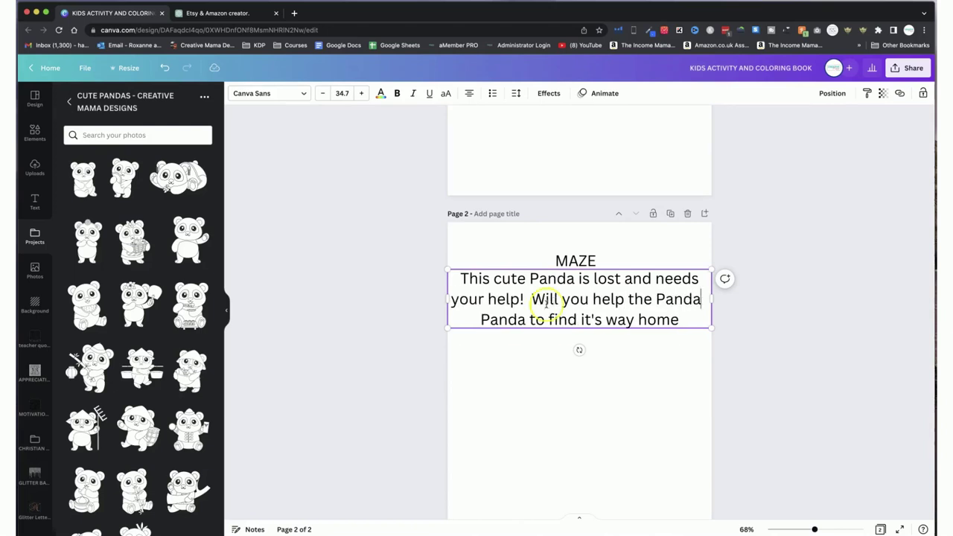
- Remove the duplicated word "Panda" from the instruction text and end the sentence with a question mark
double_click(512, 320)
key("BackSpace")
left_click(662, 321)
type("?")
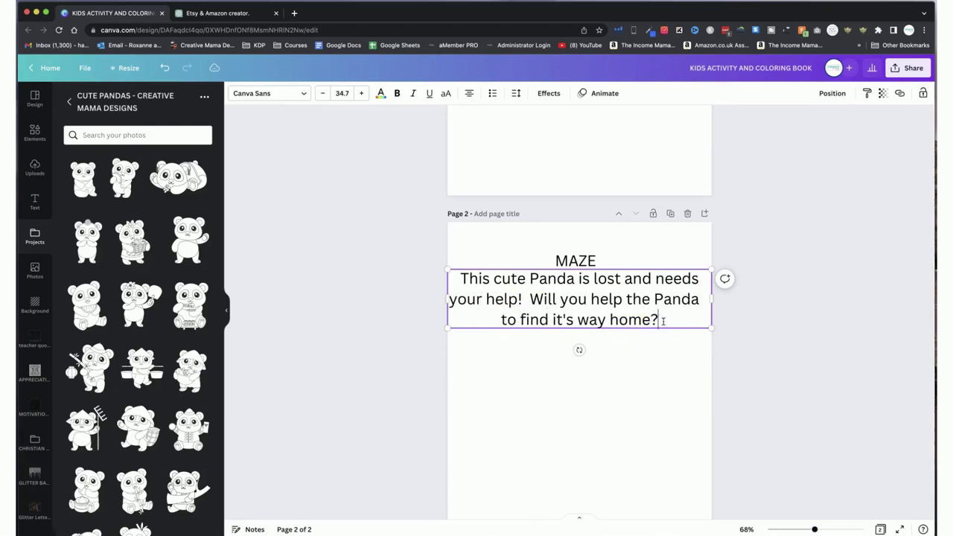
- Reduce the instruction text under the MAZE heading to font size 20
left_click(574, 259)
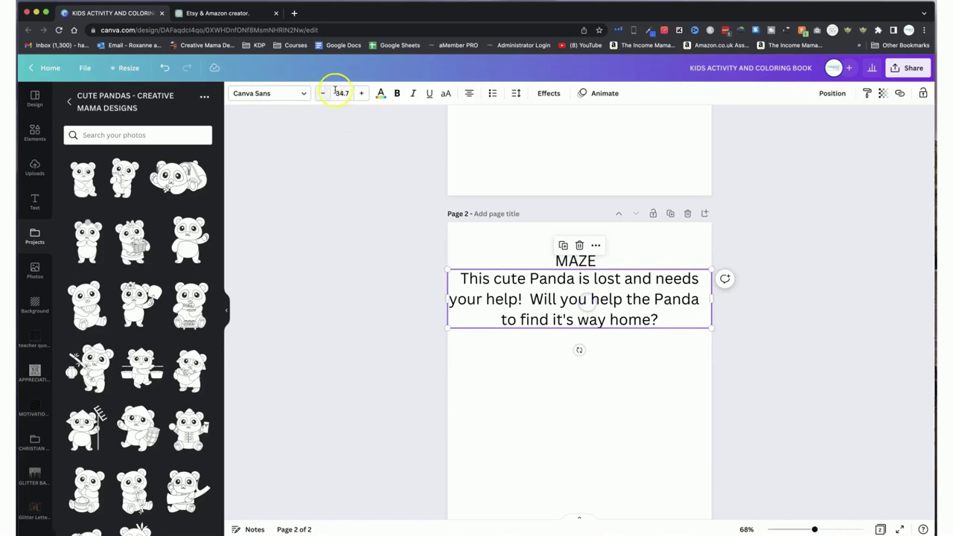
left_click(562, 258)
left_click(563, 258)
left_click(540, 311)
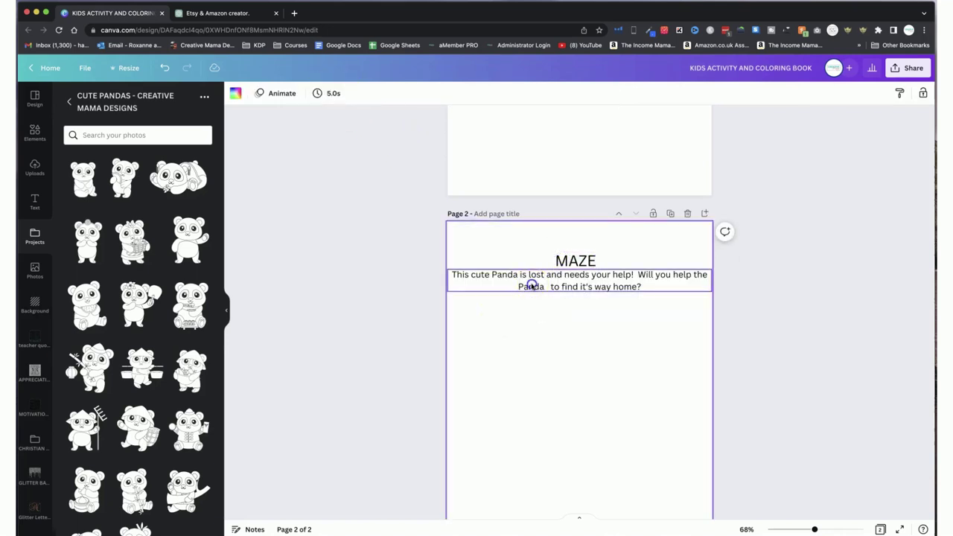
- Narrow the instruction text box so each sentence sits on its own line, and centre it horizontally on the page
left_click(463, 281)
left_click_drag(447, 277, 469, 275)
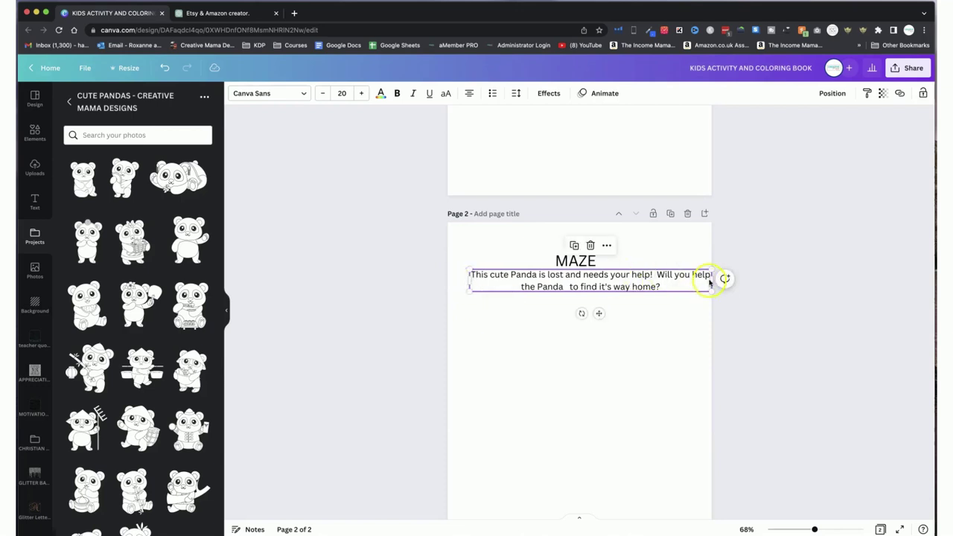
left_click_drag(714, 279, 674, 279)
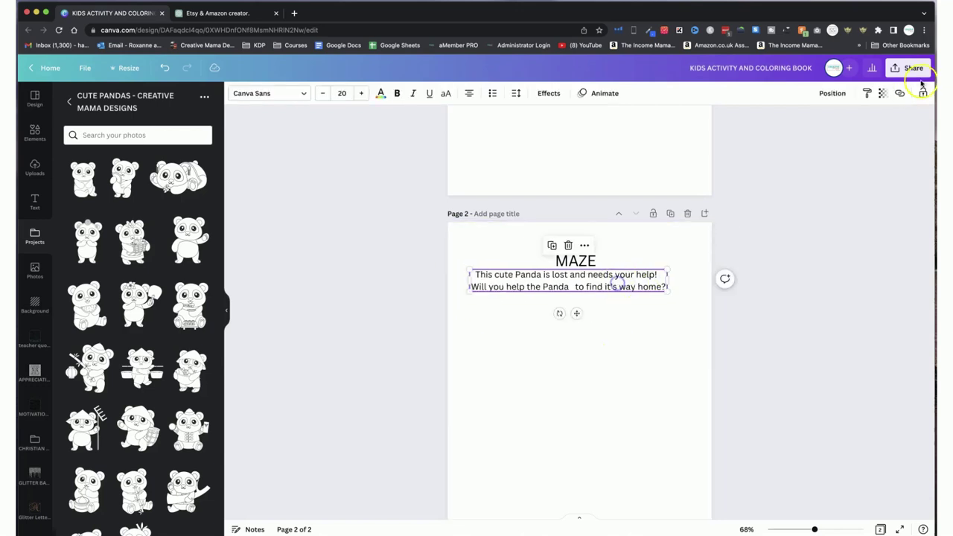
left_click(833, 93)
left_click(812, 175)
left_click(549, 328)
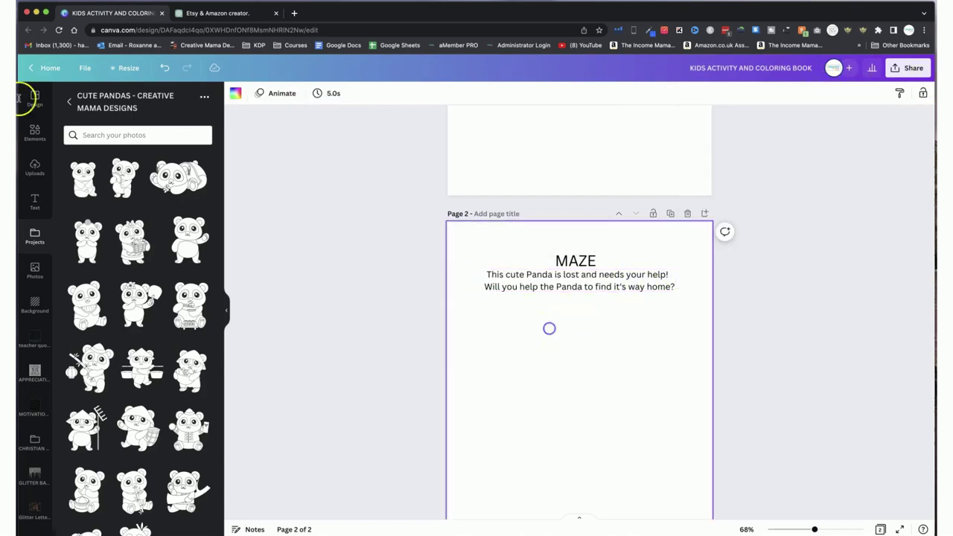
- Search the elements for free MAZE graphics and add the simple circular maze to page 2
left_click(32, 133)
left_click(127, 98)
double_click(129, 99)
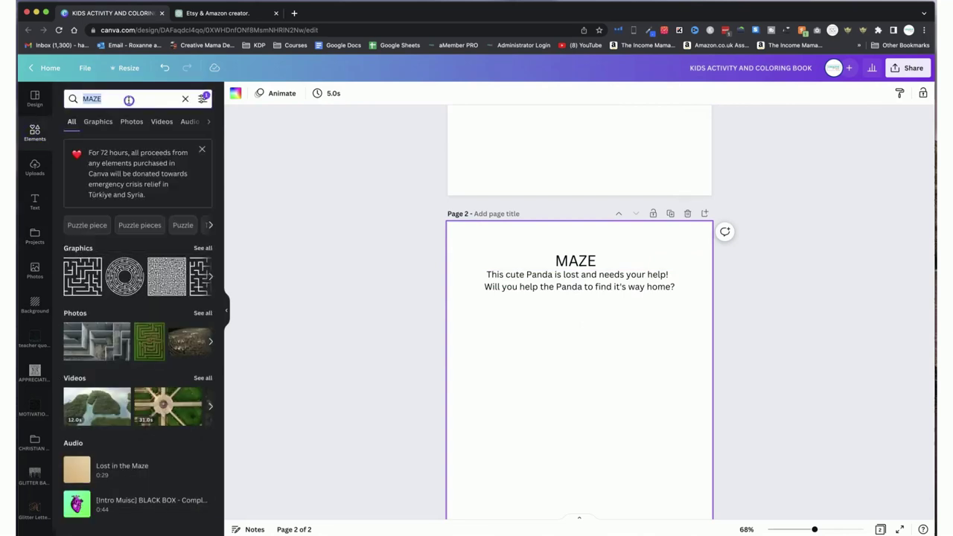
left_click(203, 99)
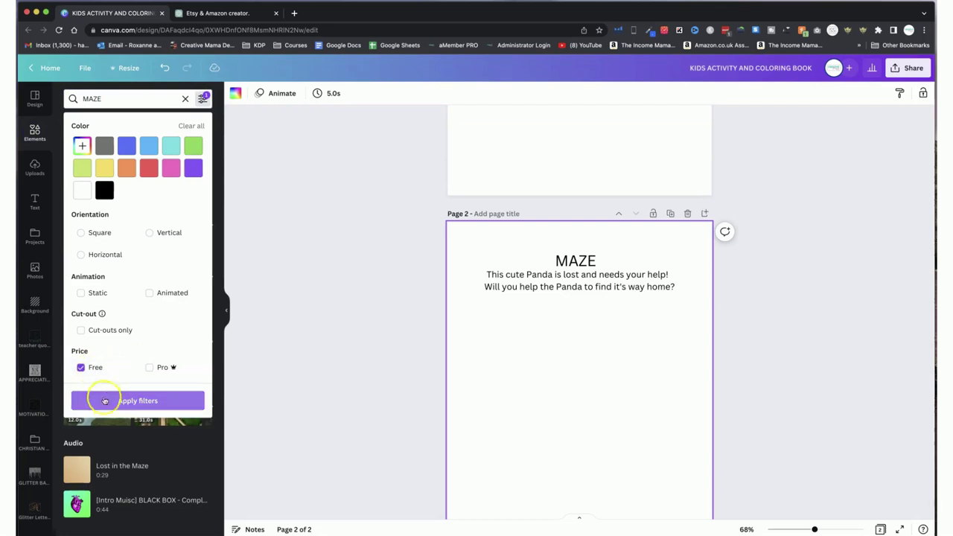
left_click(102, 399)
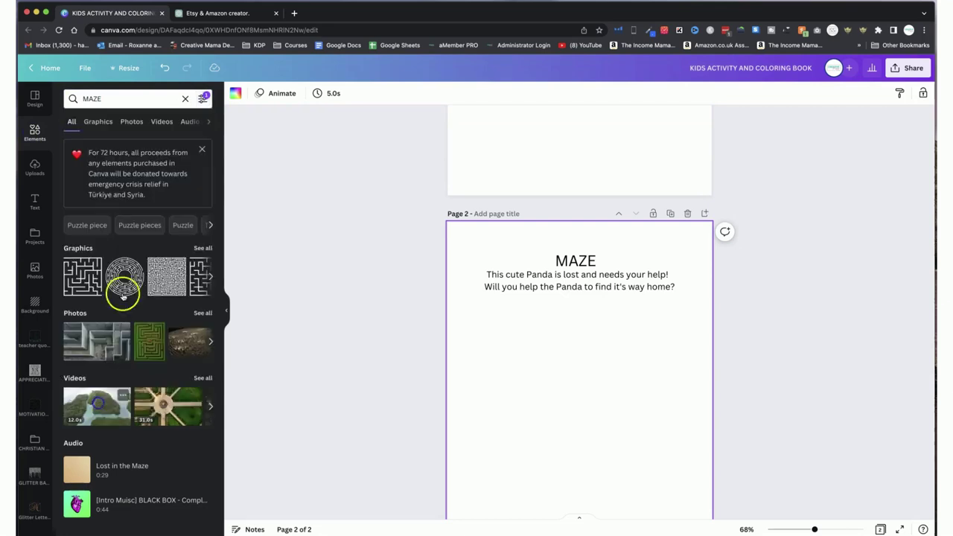
left_click(198, 249)
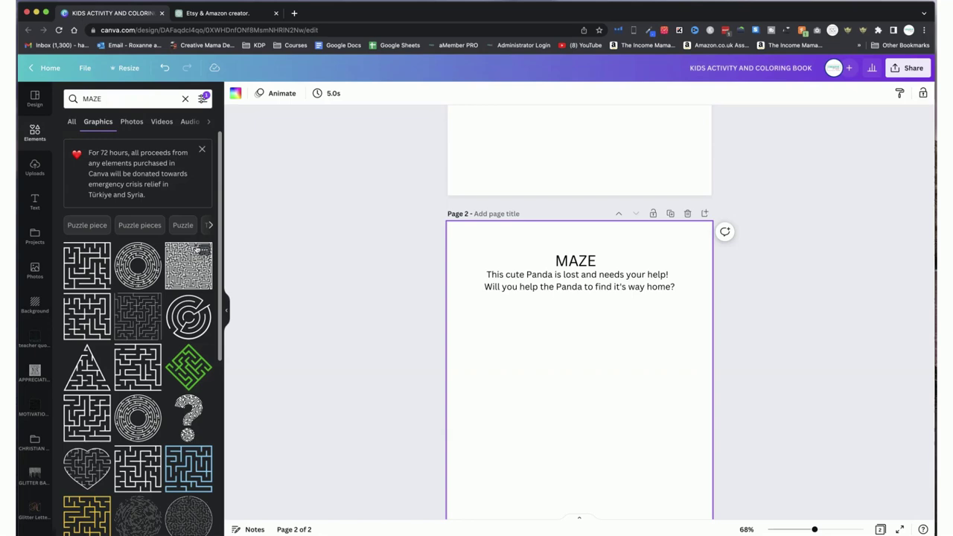
left_click(189, 316)
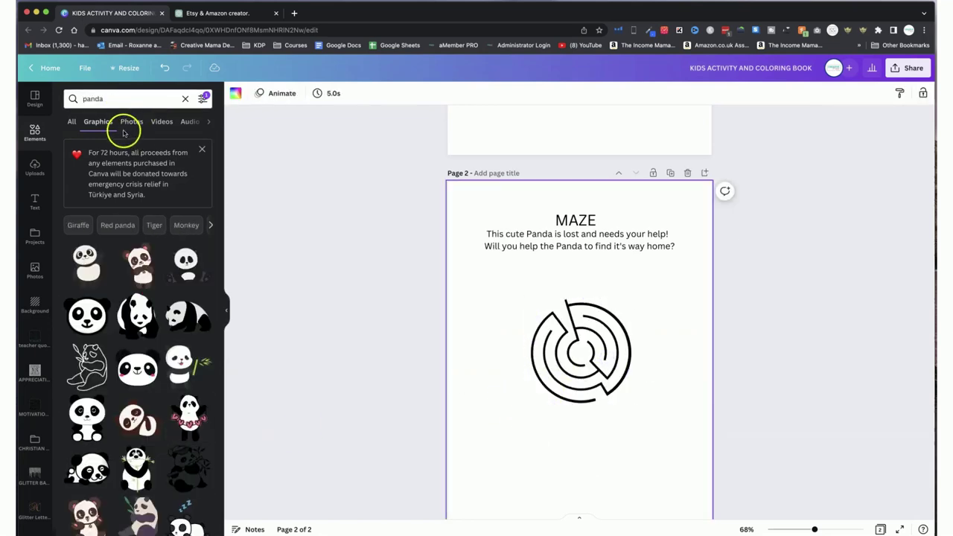
- Add the line-art panda holding a basket from the Cute Pandas folder, shrink it and place it on the page's left side below the text
scroll(124, 132, "right", 2)
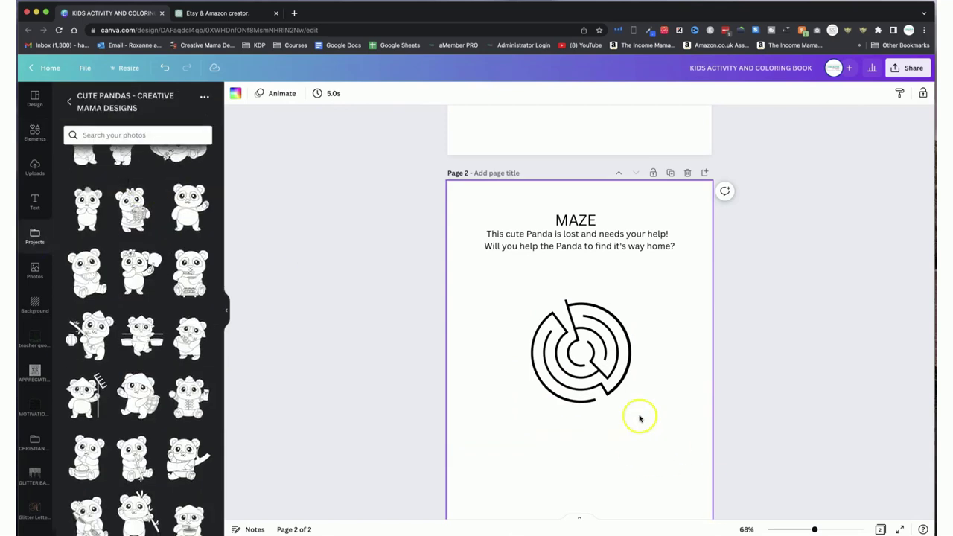
scroll(127, 246, "up", 1)
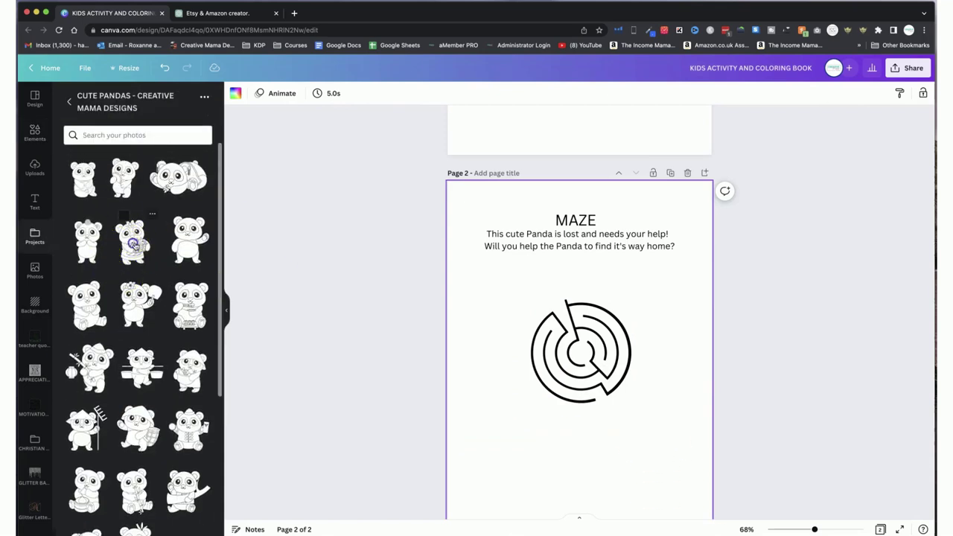
left_click(132, 243)
left_click_drag(676, 227, 596, 332)
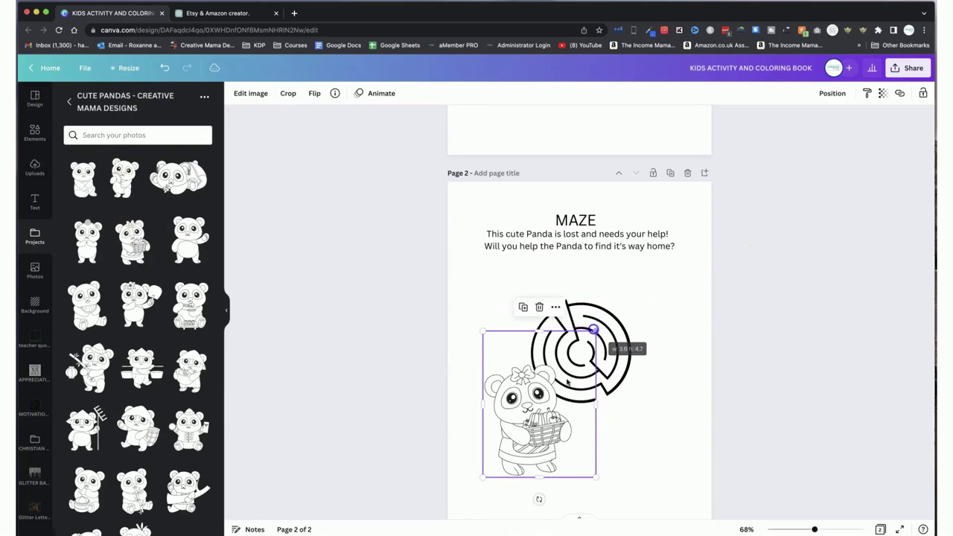
left_click_drag(538, 396, 517, 291)
left_click_drag(581, 350, 521, 319)
left_click(472, 315)
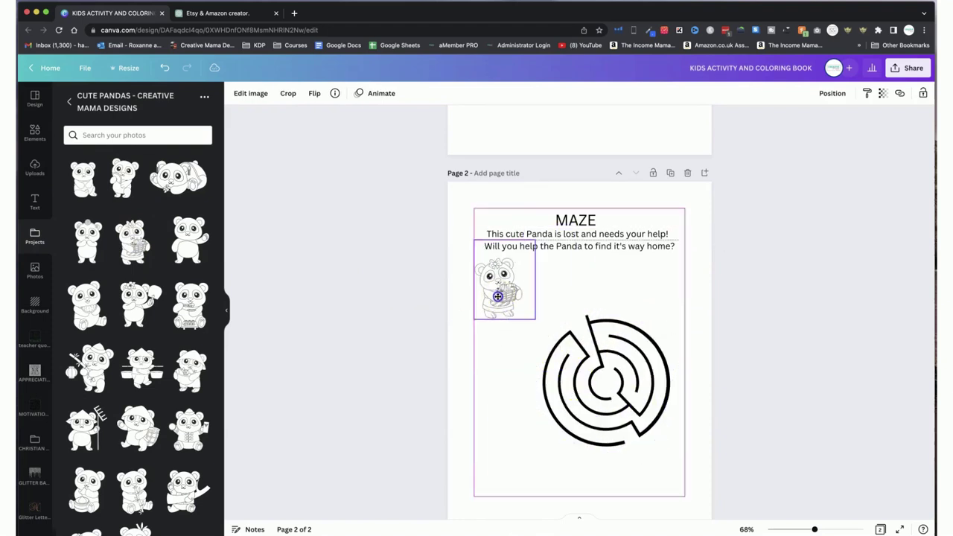
- Enlarge the circular maze to fill most of the page below the text and straighten its rotation, moving the panda out of its way
left_click_drag(607, 392, 568, 376)
left_click_drag(596, 451, 655, 486)
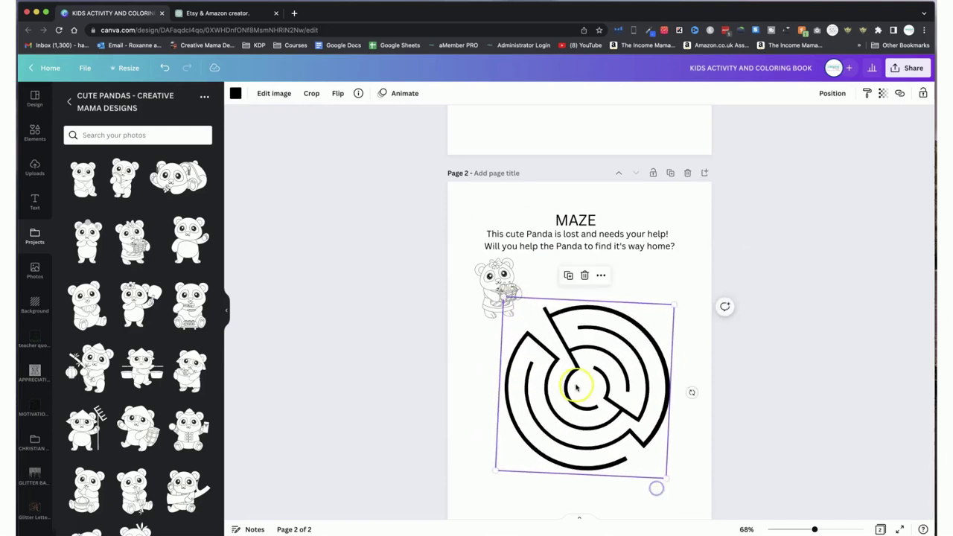
left_click_drag(576, 387, 562, 379)
scroll(497, 246, "down", 2)
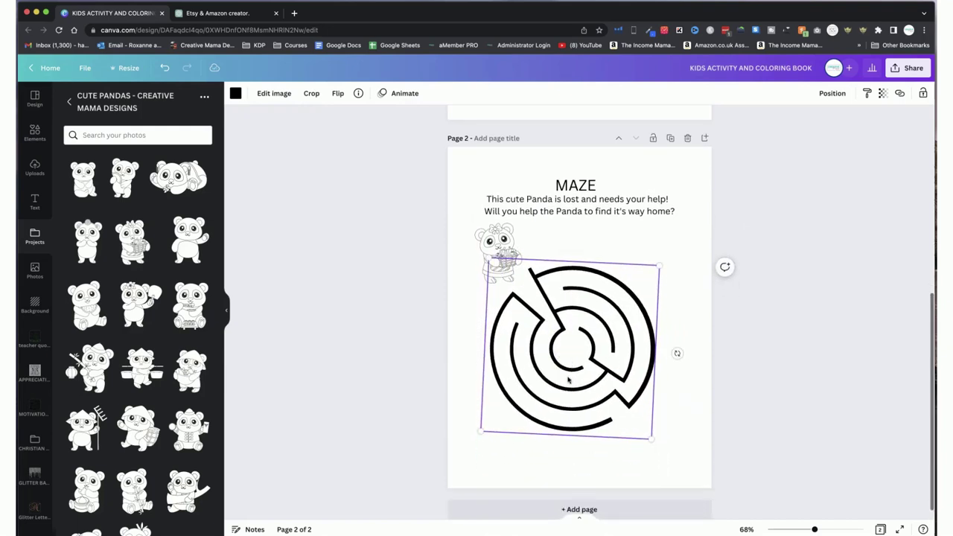
left_click(502, 245)
left_click_drag(498, 242, 634, 195)
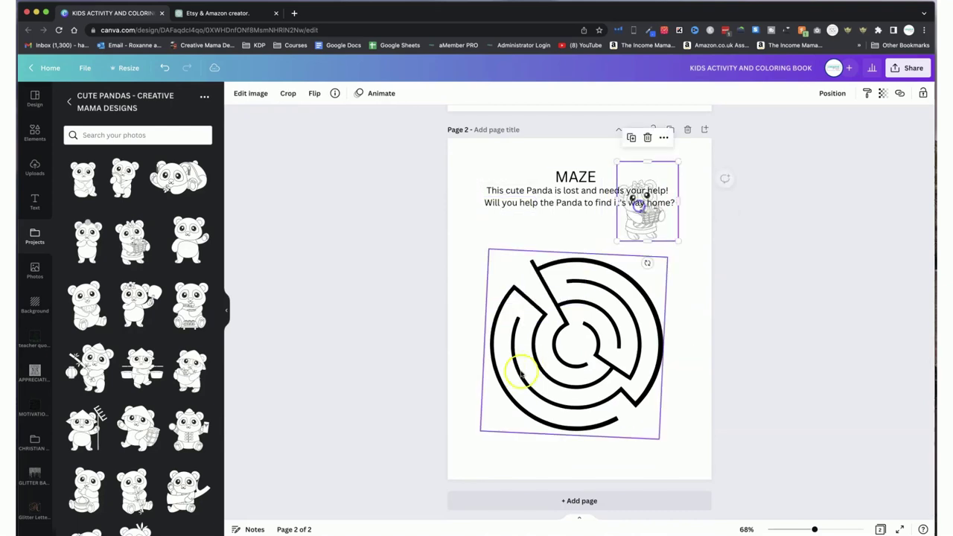
left_click(521, 356)
left_click_drag(481, 416, 454, 431)
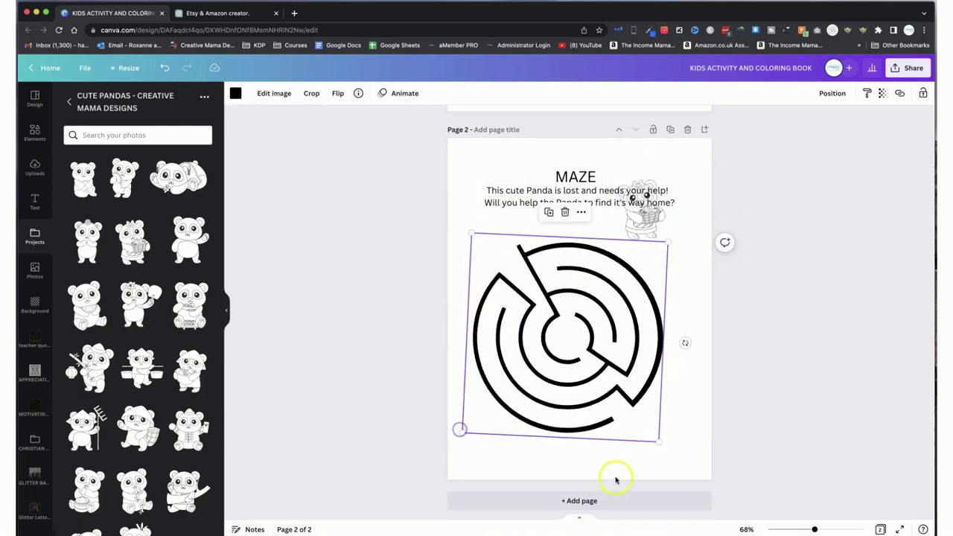
left_click_drag(687, 337, 684, 320)
- Place the panda beside the maze's upper-left opening and position the maze slightly lower on the page
left_click_drag(640, 207, 493, 240)
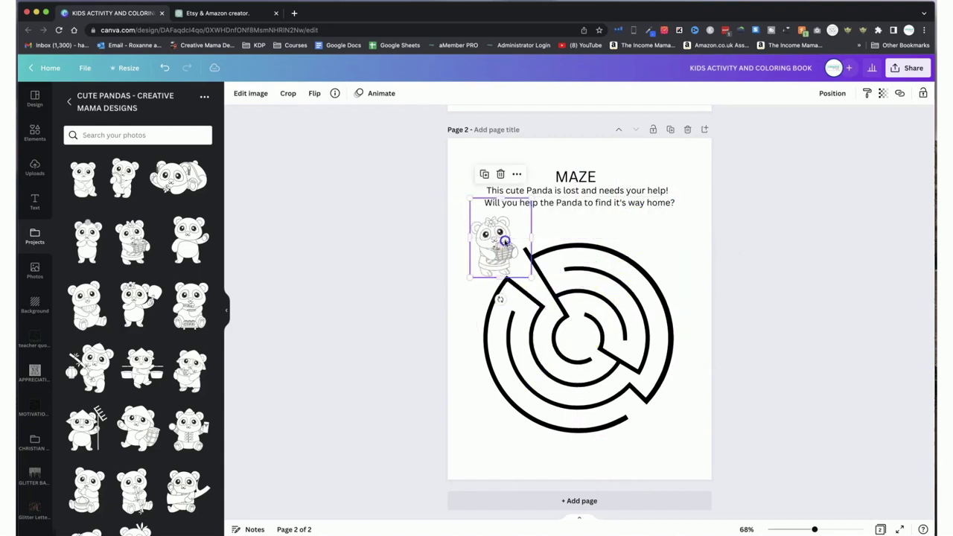
left_click(492, 305)
left_click(303, 377)
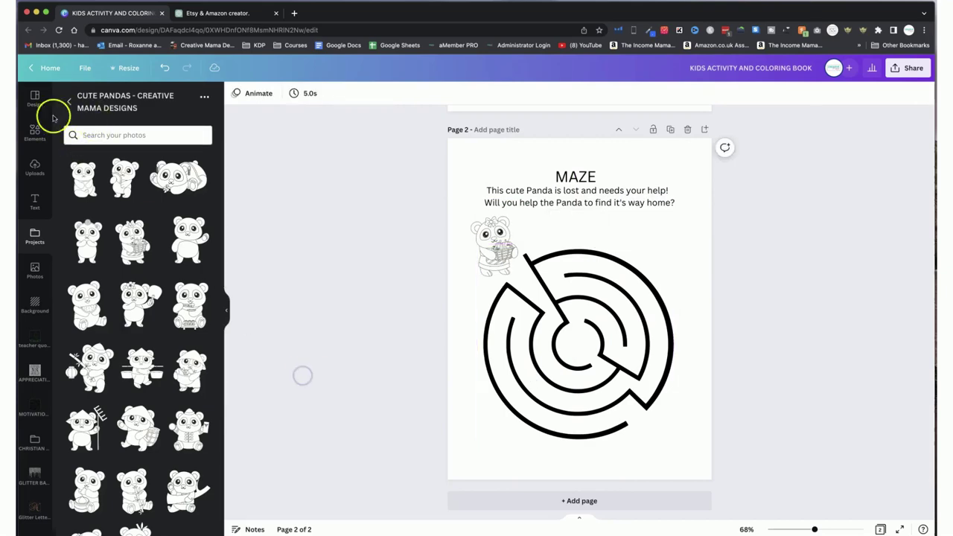
- Search the graphics for "home", add the outlined house with two windows and place it at the maze's lower-right opening
left_click(34, 130)
double_click(97, 99)
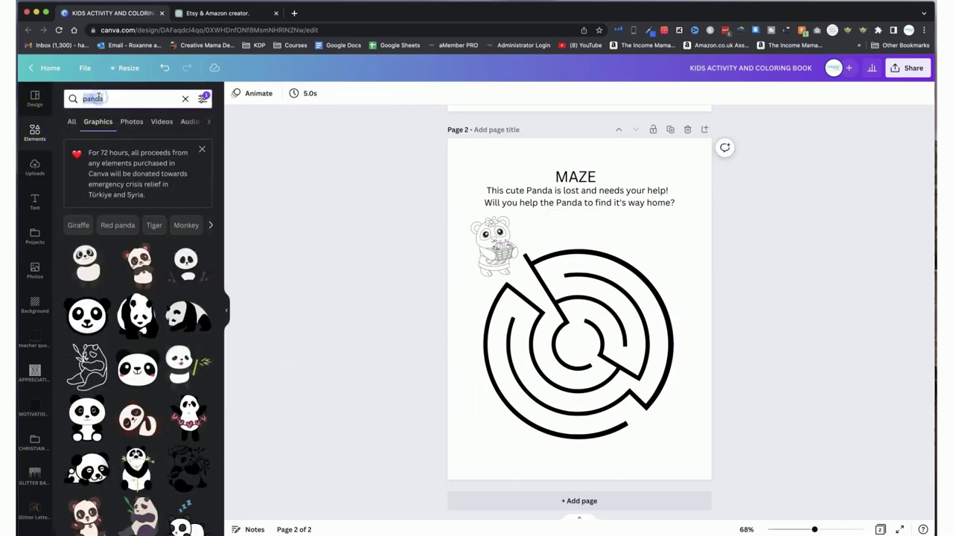
type("home")
key("Return")
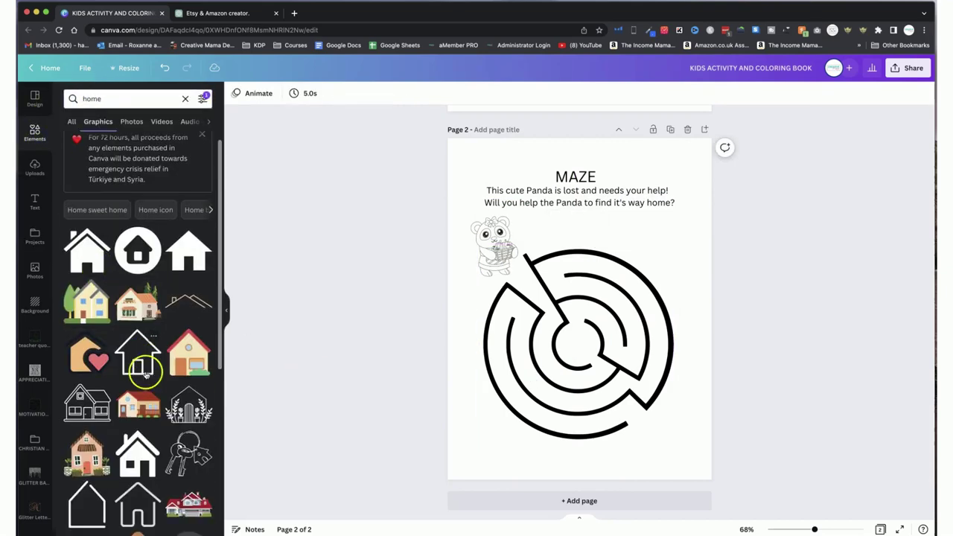
left_click(87, 403)
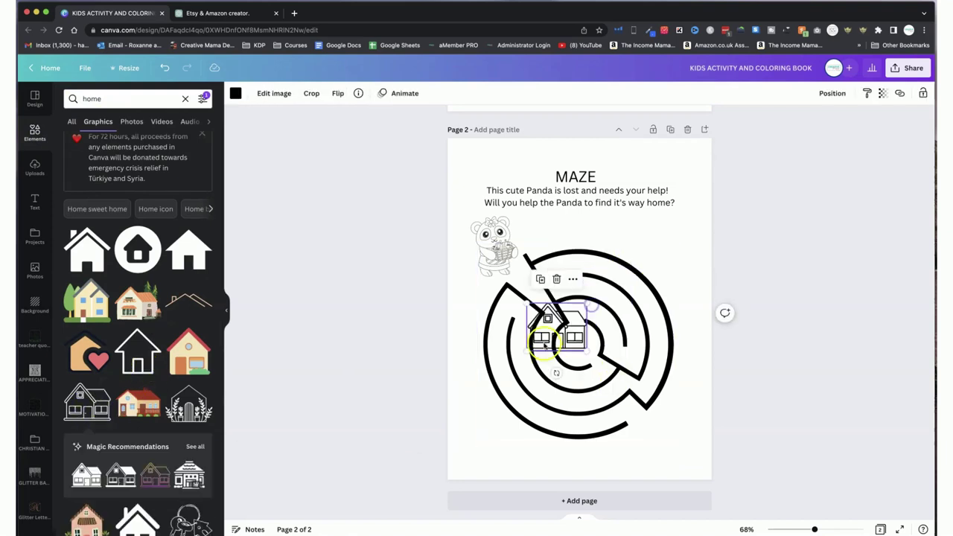
left_click_drag(544, 344, 639, 441)
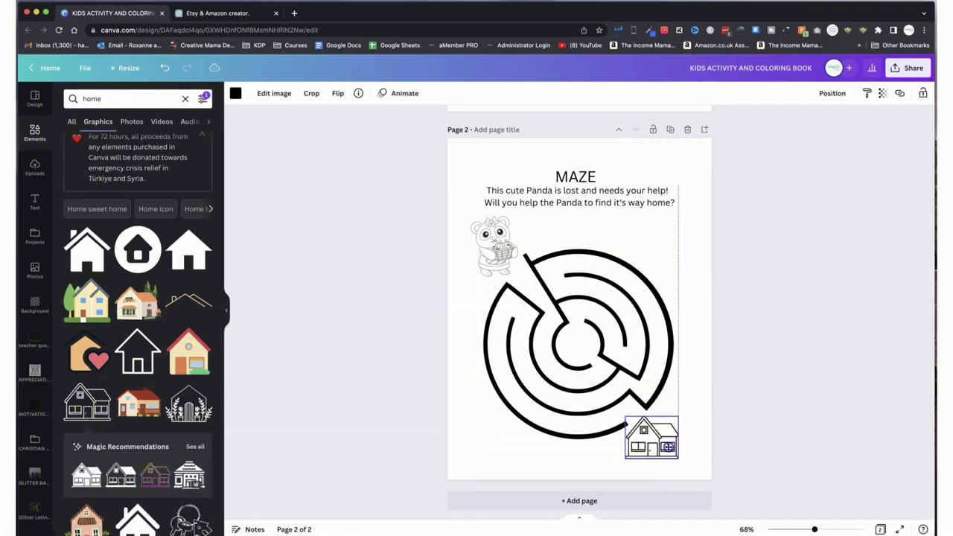
- Search the graphics for "arrow" and add small diagonal straight arrows at the maze's entrance by the panda and its exit by the house
left_click(481, 222)
left_click(125, 96)
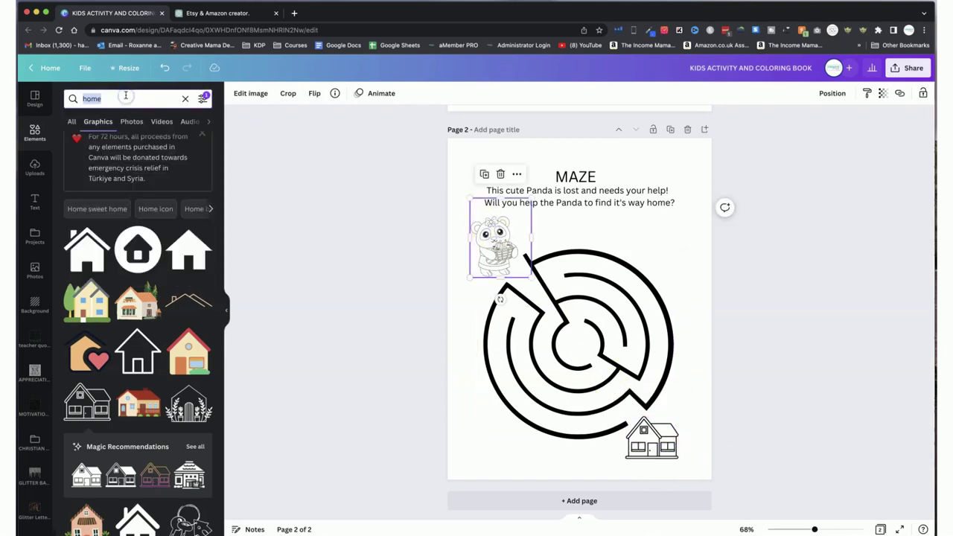
key("BackSpace")
key("BackSpace")
key("BackSpace")
key("BackSpace")
type("a")
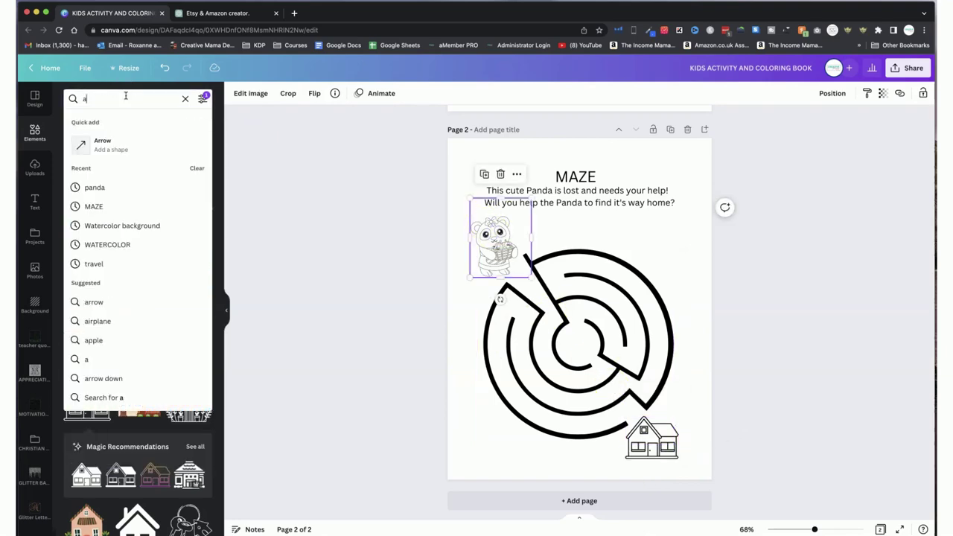
type("rrow")
key("Return")
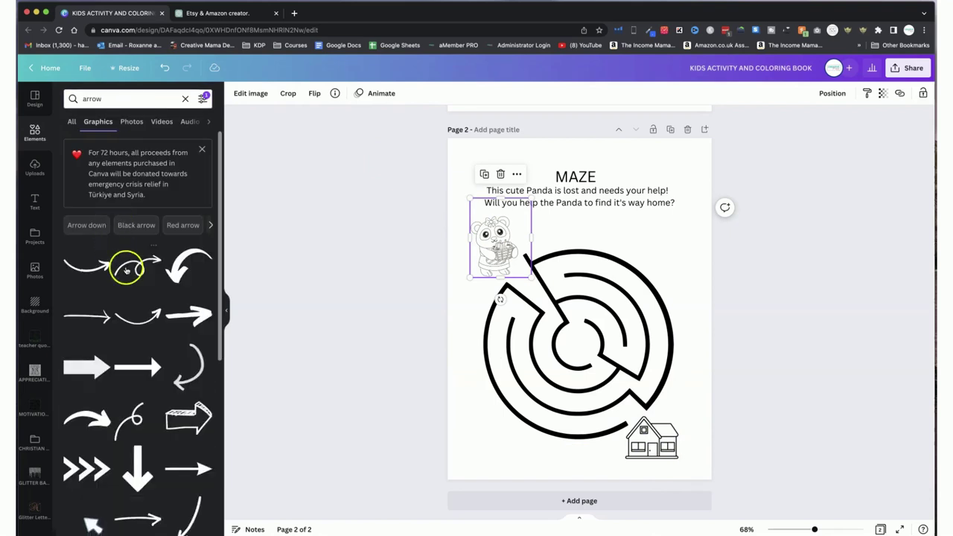
left_click_drag(131, 382, 577, 335)
left_click_drag(637, 341, 629, 408)
key("ctrl+d")
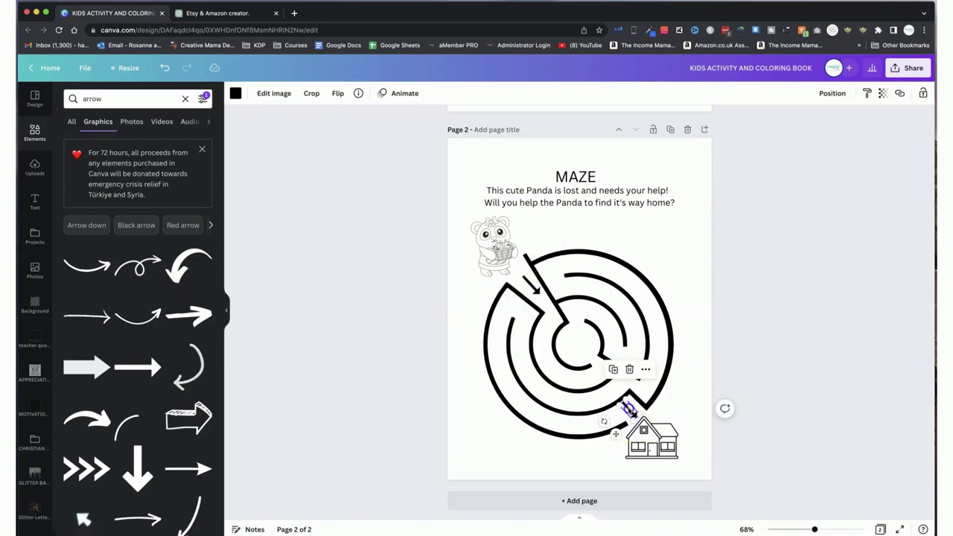
- Shift the house slightly up and to the right, and lower the instruction text slightly below the MAZE heading
left_click_drag(647, 441, 654, 437)
left_click_drag(557, 196, 557, 198)
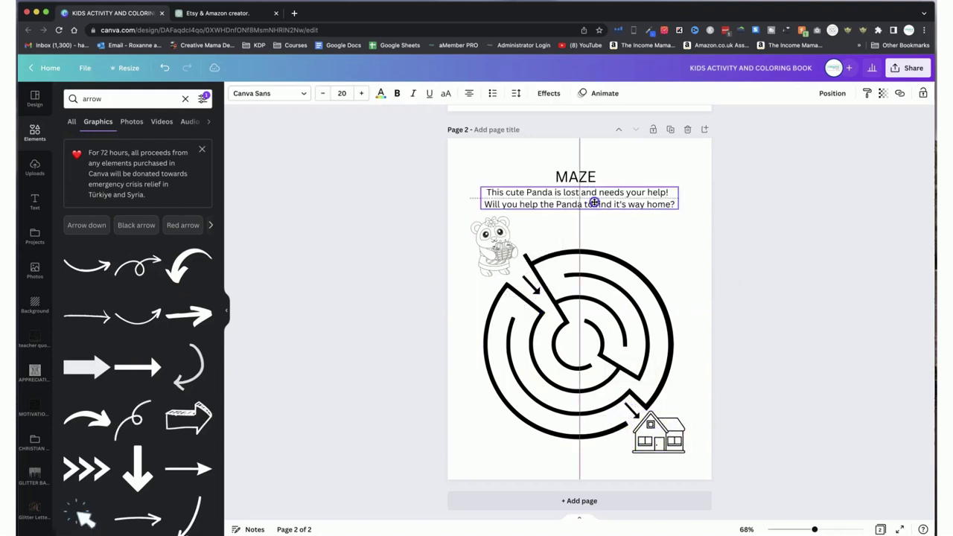
- Duplicate the maze instruction text, move the copy below the original and reword it "When you have finished. Color in the Panda and it's home."
left_click(517, 208)
key("super+d")
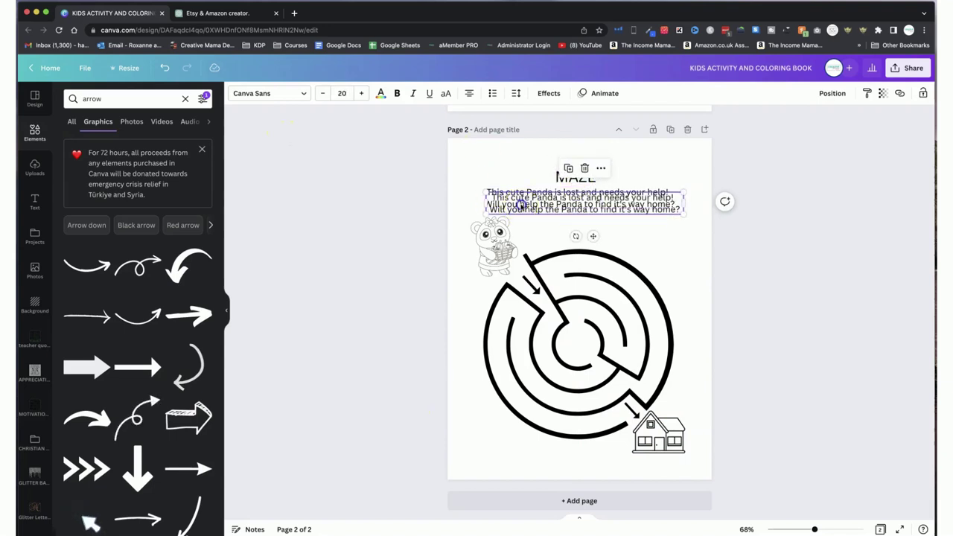
left_click_drag(520, 204, 522, 234)
double_click(574, 230)
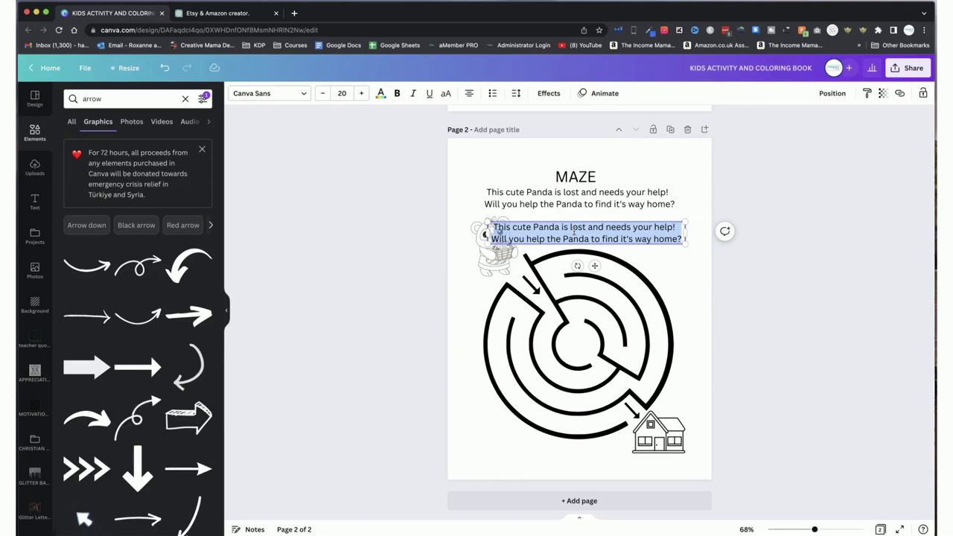
type("When you have")
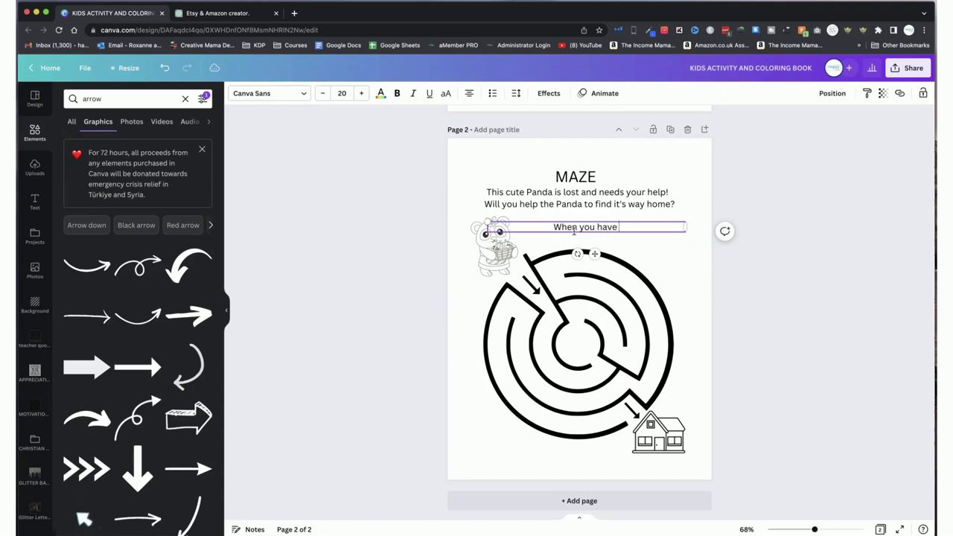
type(" finished.")
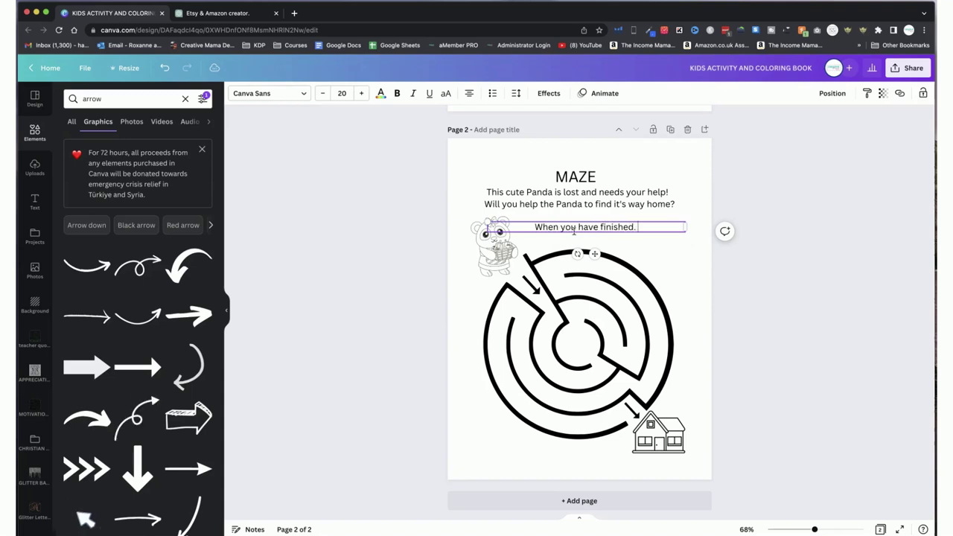
type("  Color in")
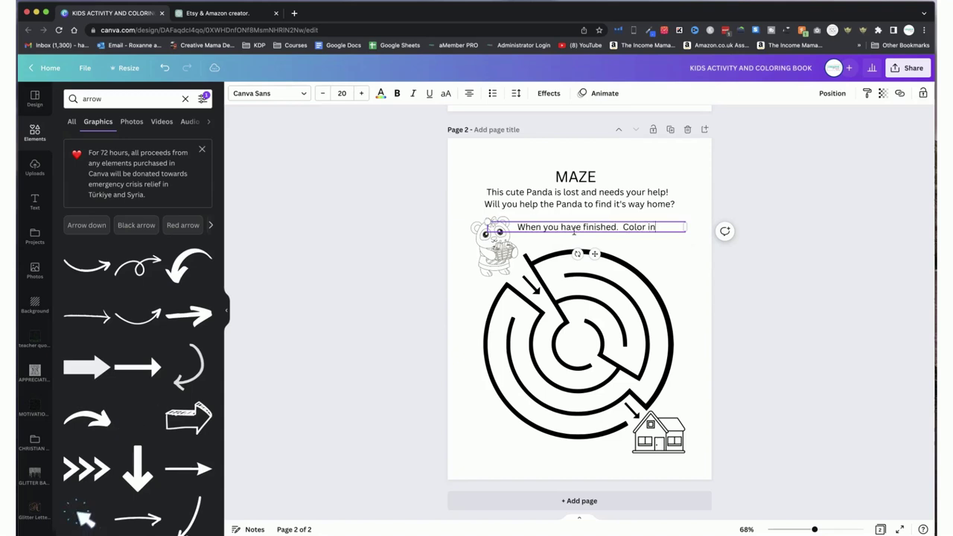
type(" the Panda and it's home.")
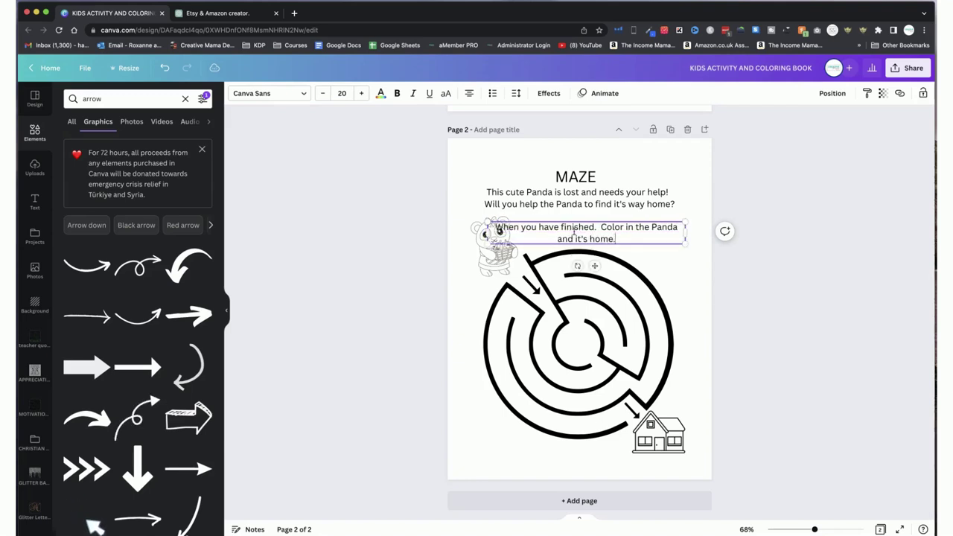
- Narrow the coloring instruction to two lines and place it between the panda and the page's right margin, above the maze
left_click_drag(685, 232, 659, 251)
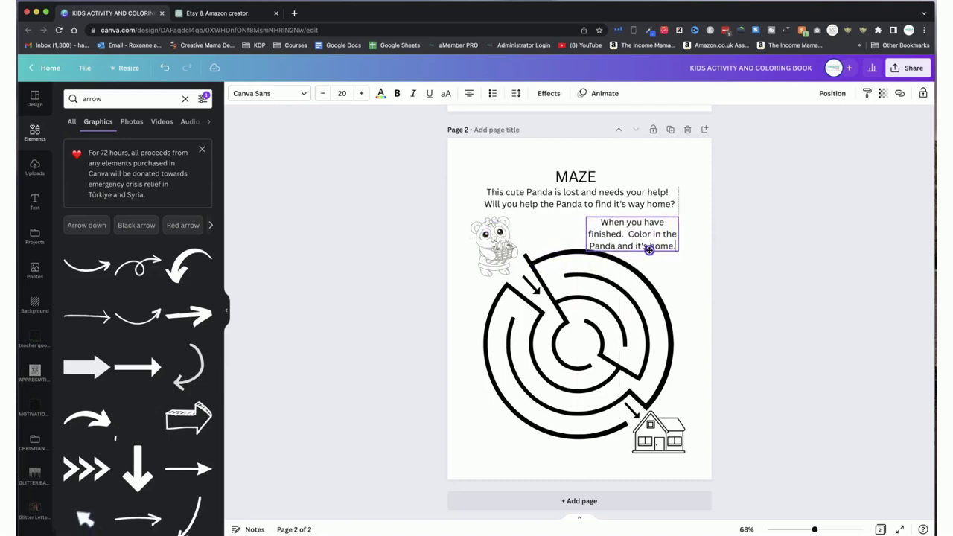
left_click_drag(594, 233, 543, 233)
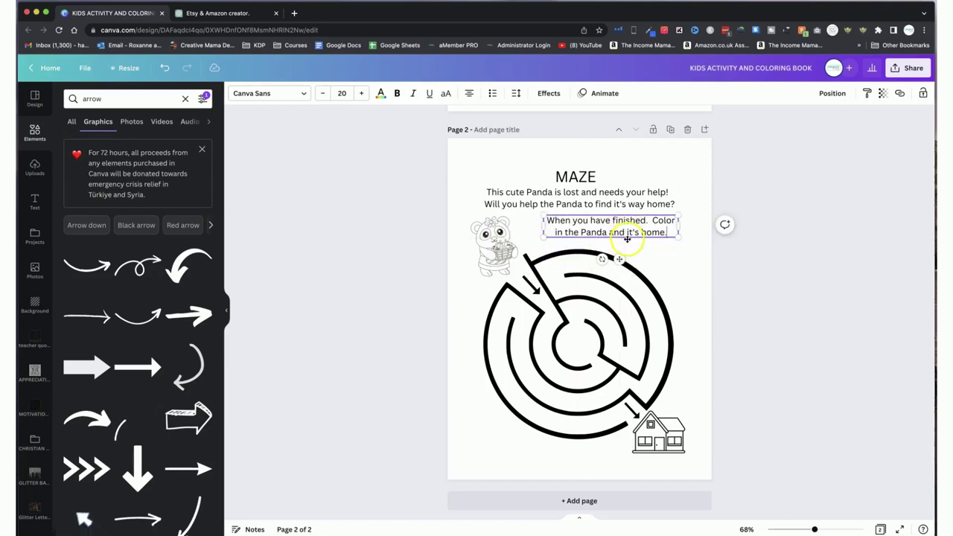
left_click(575, 177)
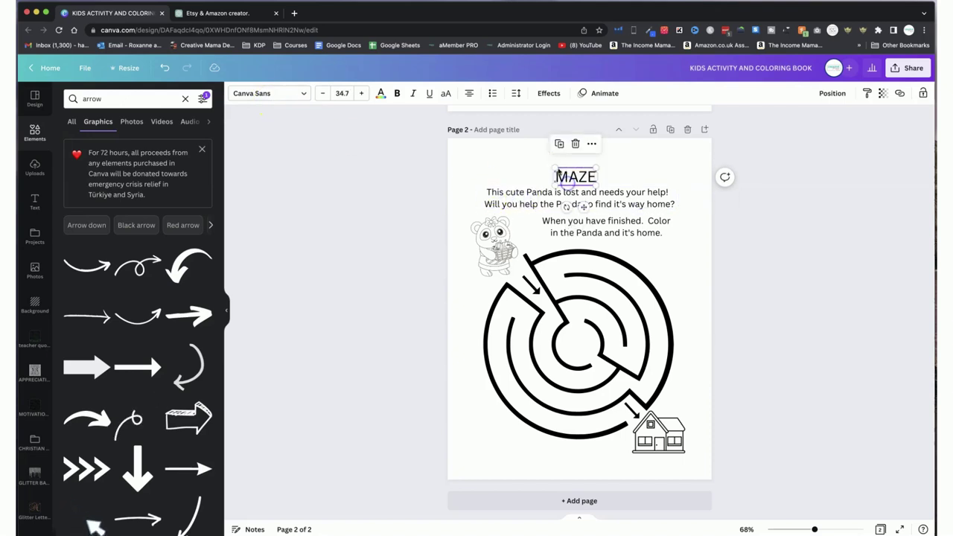
left_click(562, 170)
left_click(563, 174)
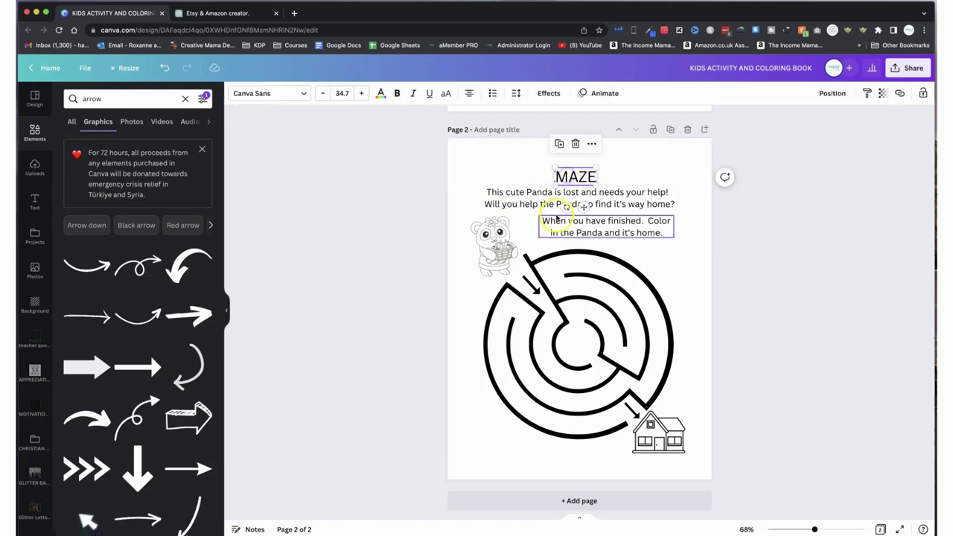
scroll(539, 216, "down", 1)
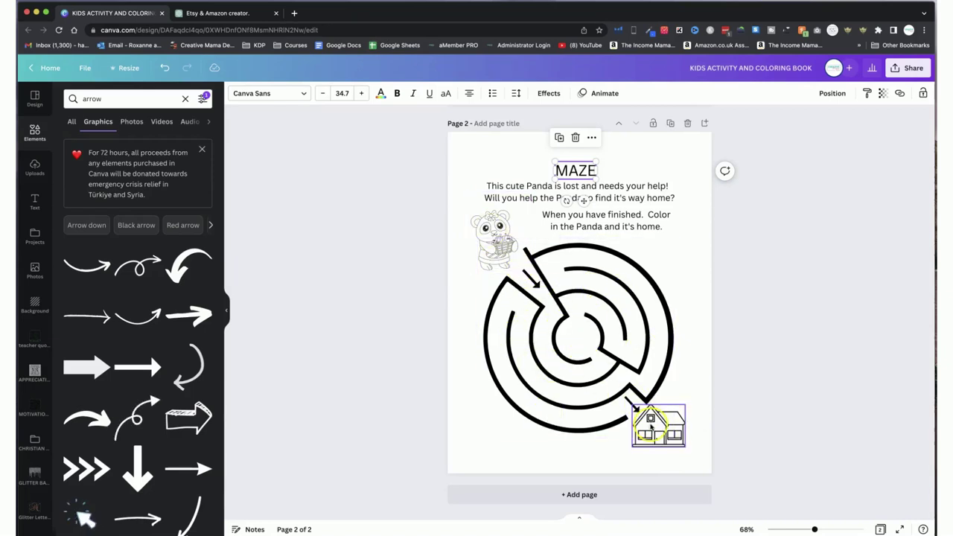
left_click(613, 365)
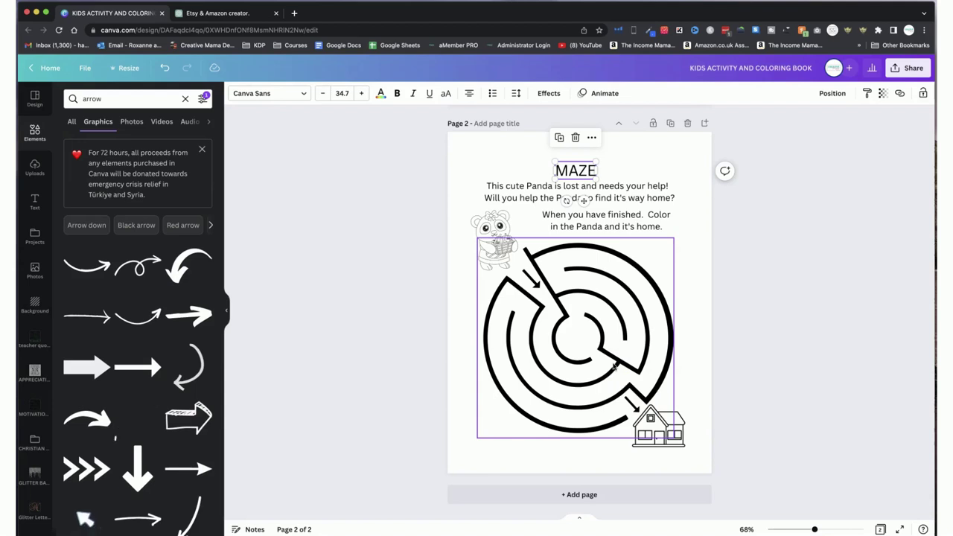
left_click(484, 227)
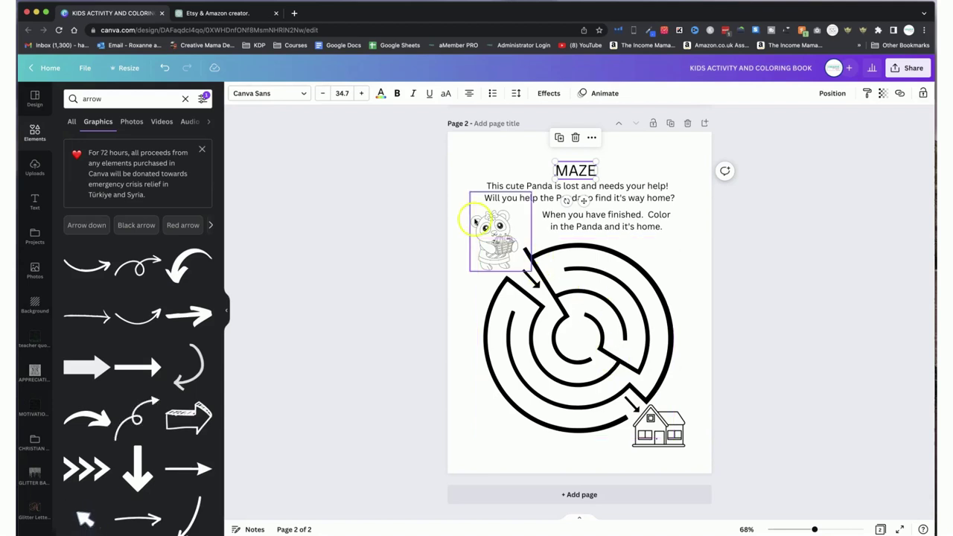
left_click(542, 350)
- Add a blank page after the maze page and check the activity list on page 1 for the next idea
left_click(518, 499)
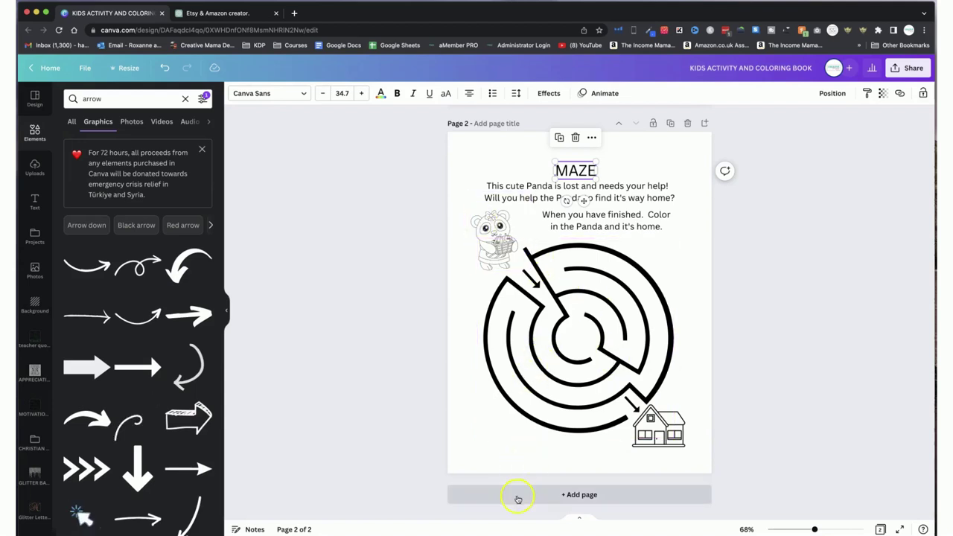
left_click(616, 203)
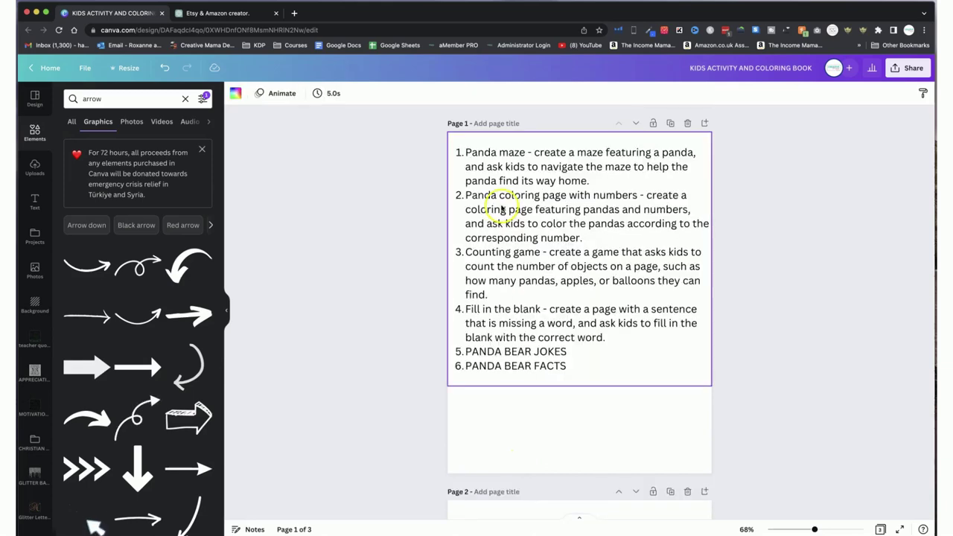
left_click(348, 347)
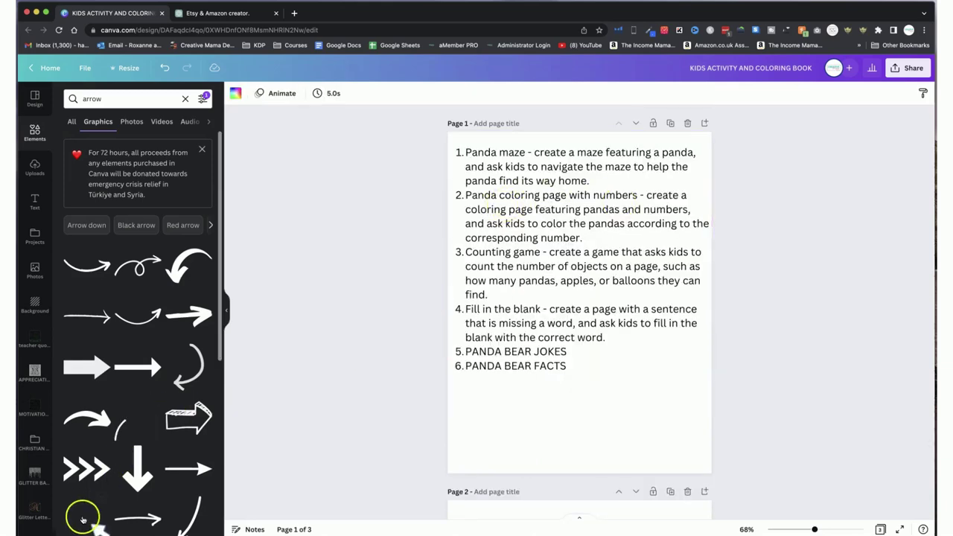
scroll(419, 350, "down", 10)
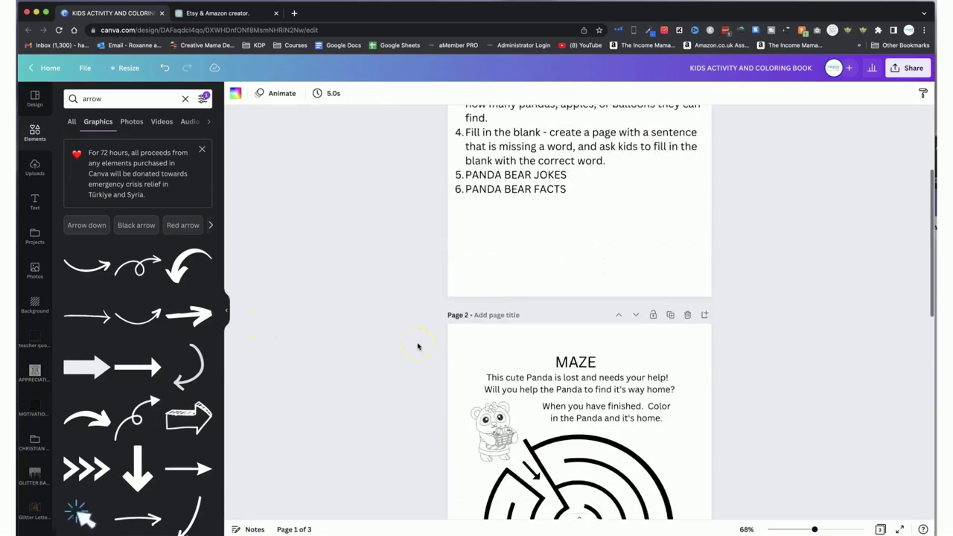
scroll(418, 347, "down", 2)
scroll(417, 345, "up", 5)
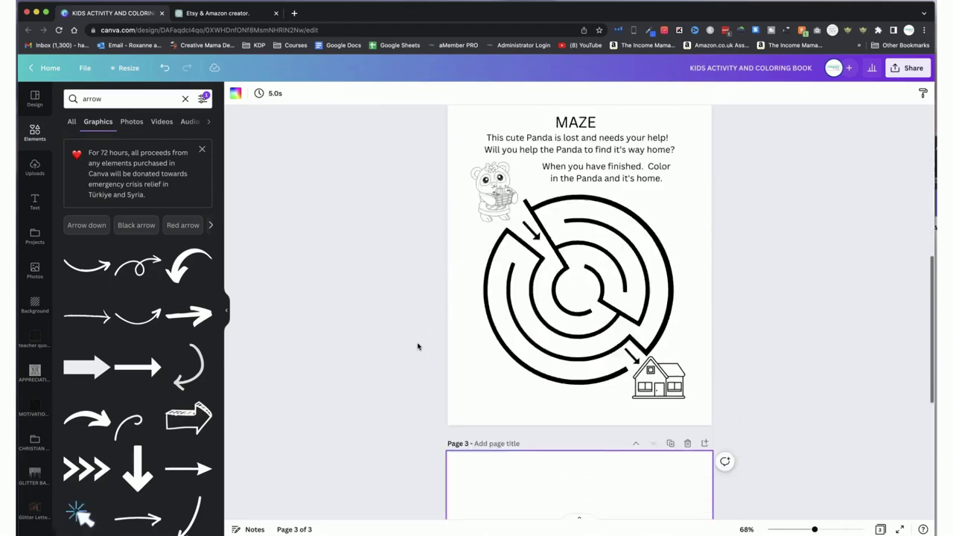
- Copy the MAZE heading onto page 3 and change its text to "COLOR THE PANDA'S"
left_click(564, 242)
key("ctrl+c")
scroll(559, 349, "down", 5)
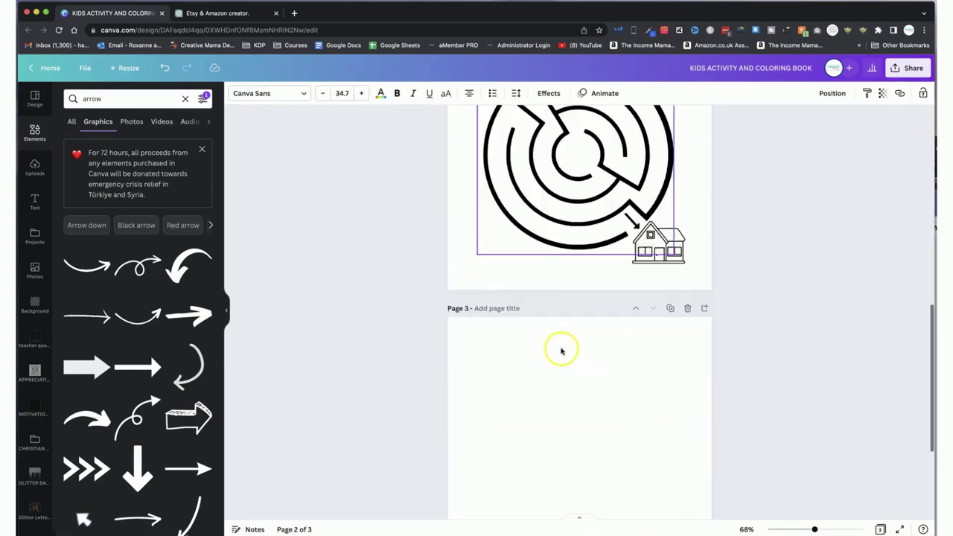
key("ctrl+v")
double_click(572, 269)
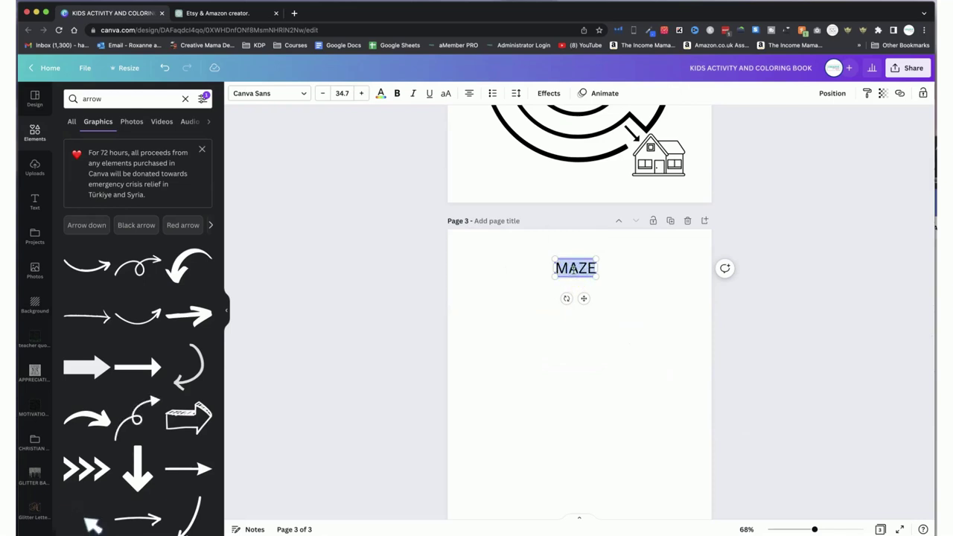
type("COLOR TH")
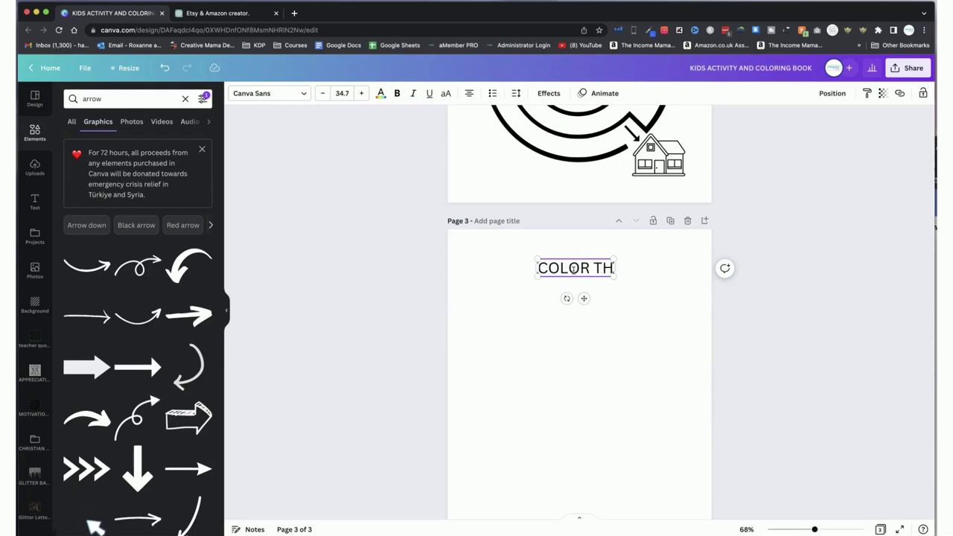
type("E PANDA")
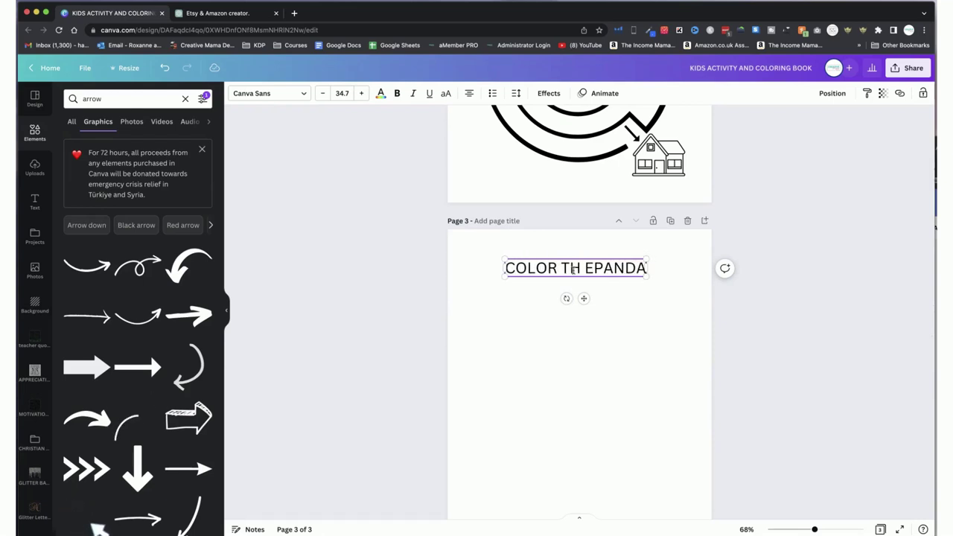
type("'S")
key("BackSpace")
type("'S")
left_click(524, 302)
- Copy the two-line instruction text from the maze page to page 3, below the new heading
scroll(523, 302, "up", 5)
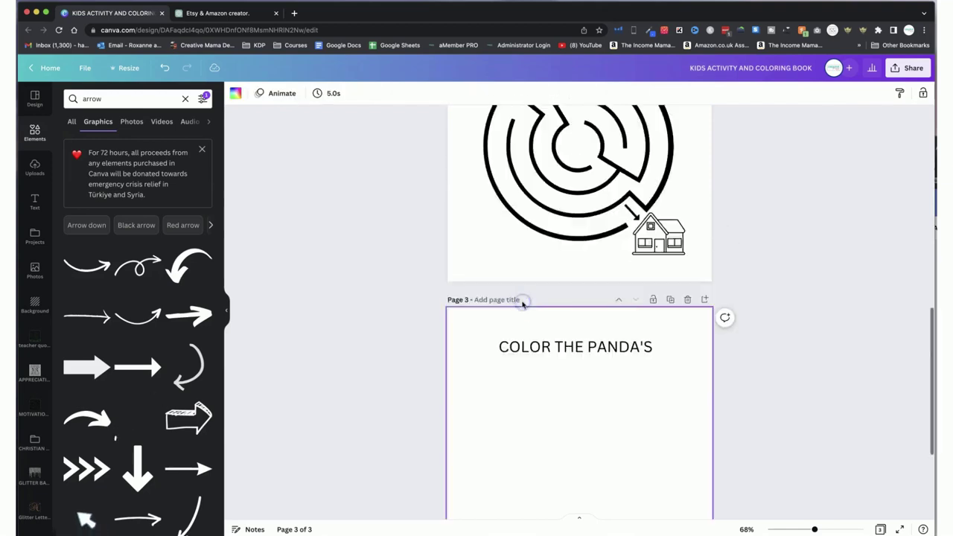
left_click(544, 244)
scroll(543, 246, "down", 5)
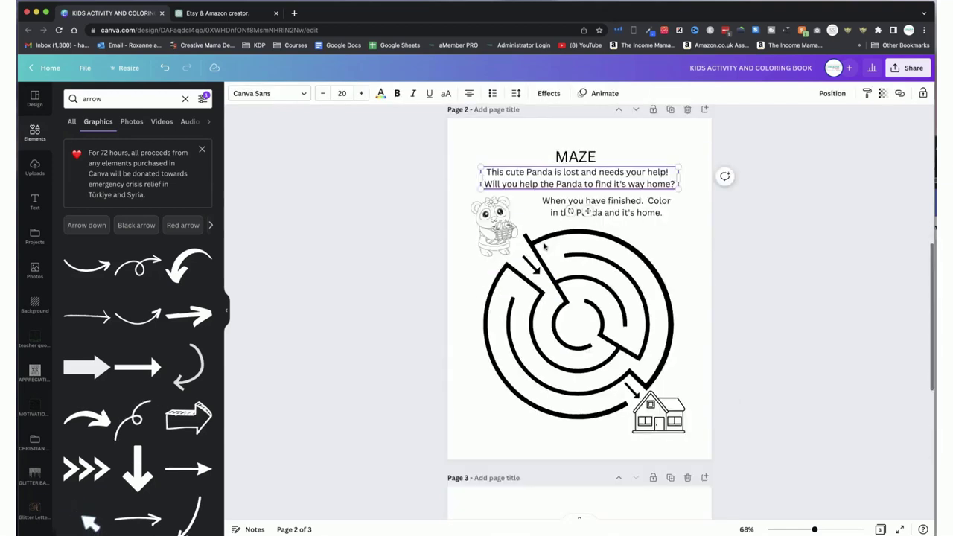
left_click(547, 397)
key("ctrl+v")
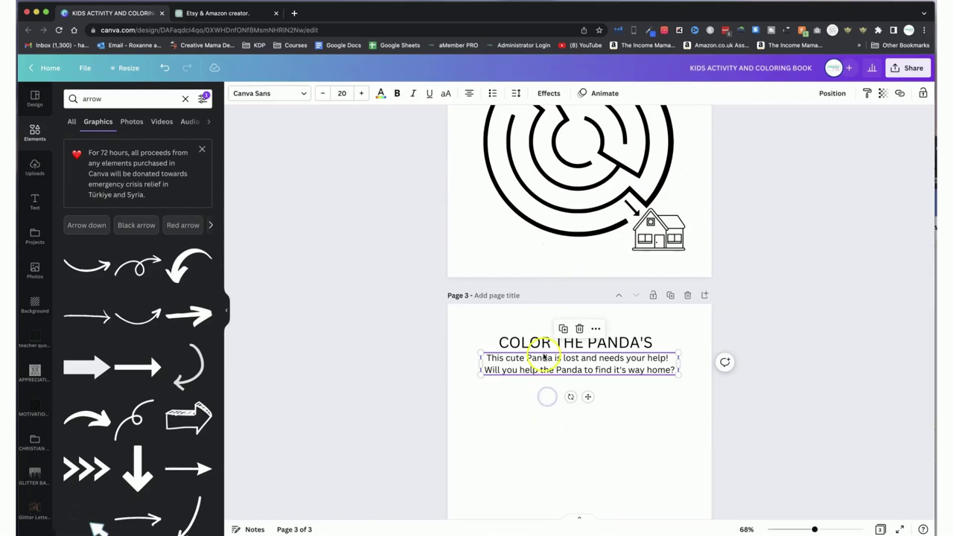
left_click(538, 395)
- Replace the copied instruction on page 3 with "Color the right number of Panda's"
left_click(537, 371)
left_click(536, 371)
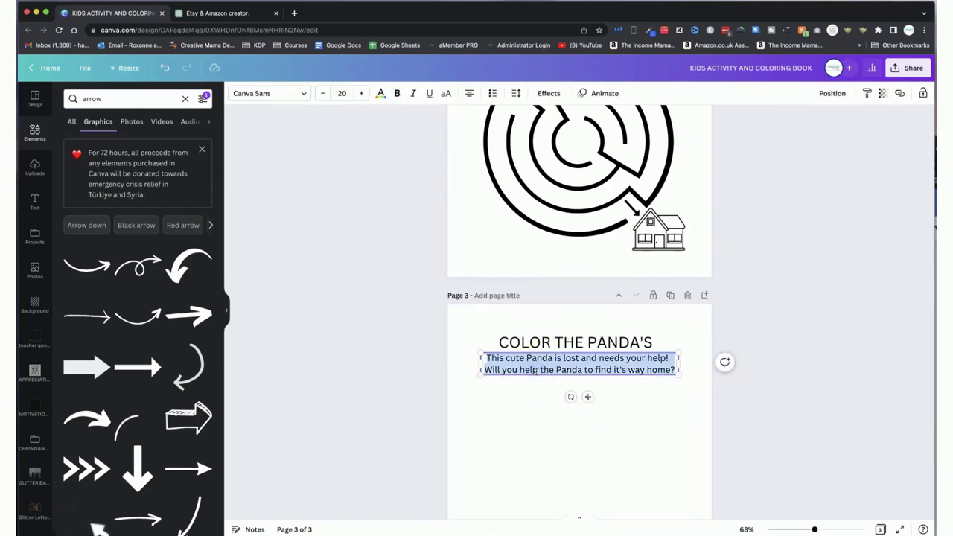
type("c")
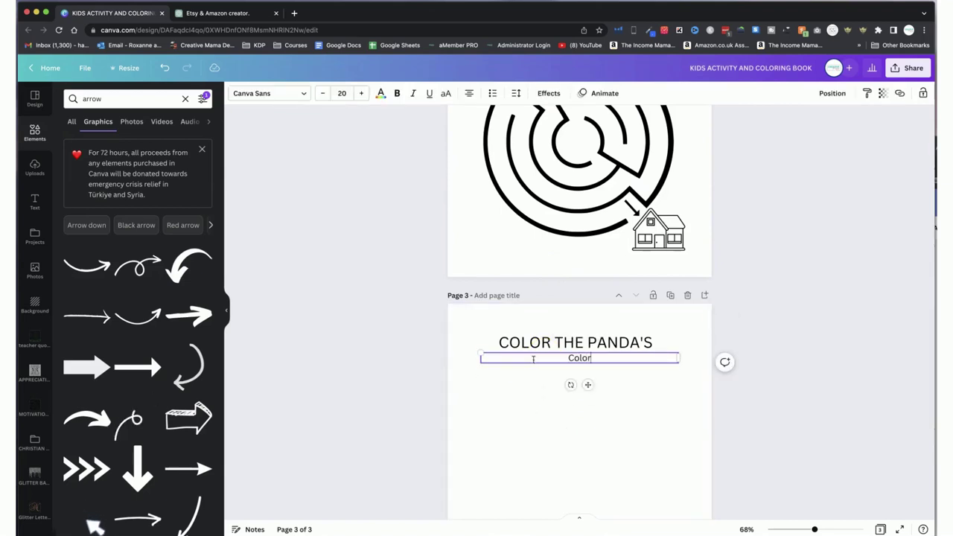
type("olor the right number og")
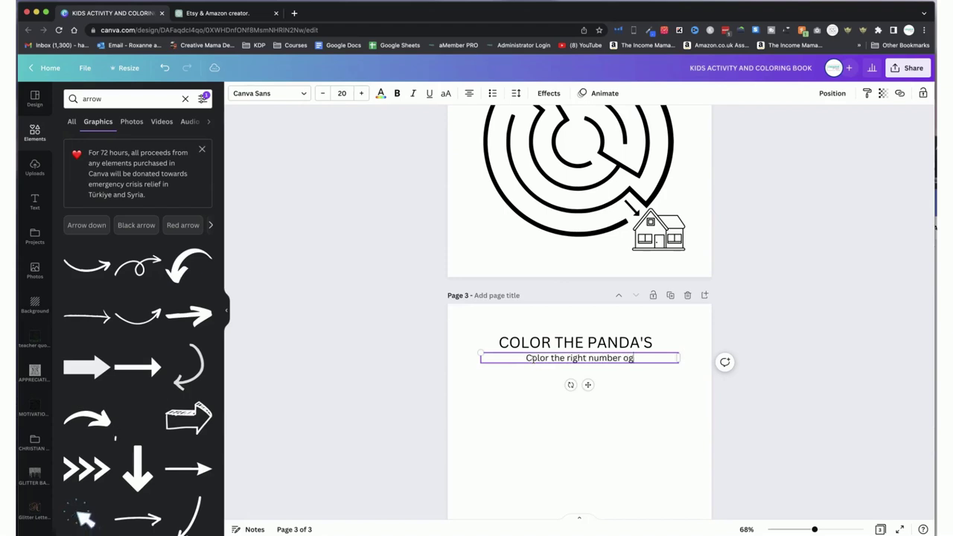
key("BackSpace")
type("f Panda's")
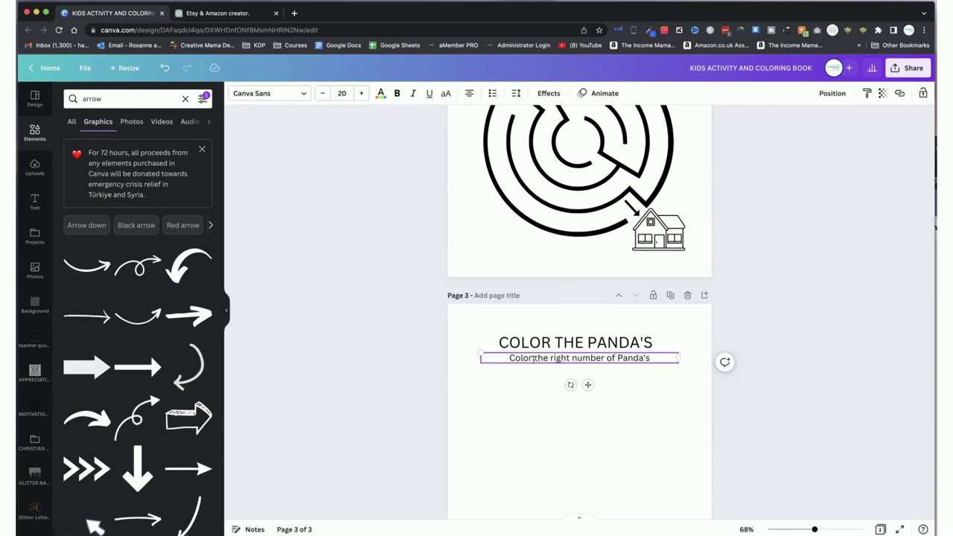
left_click(524, 378)
left_click(532, 360)
scroll(526, 380, "down", 1)
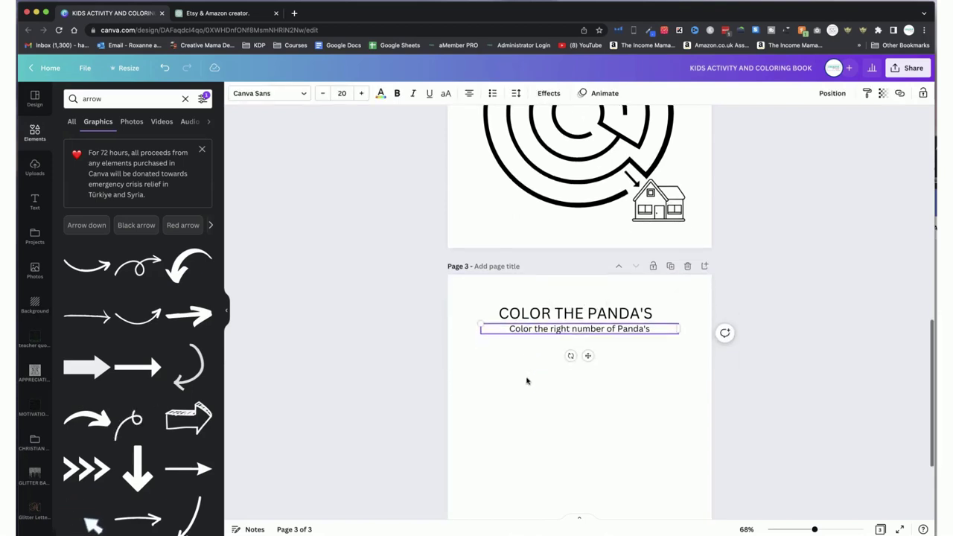
left_click(527, 380)
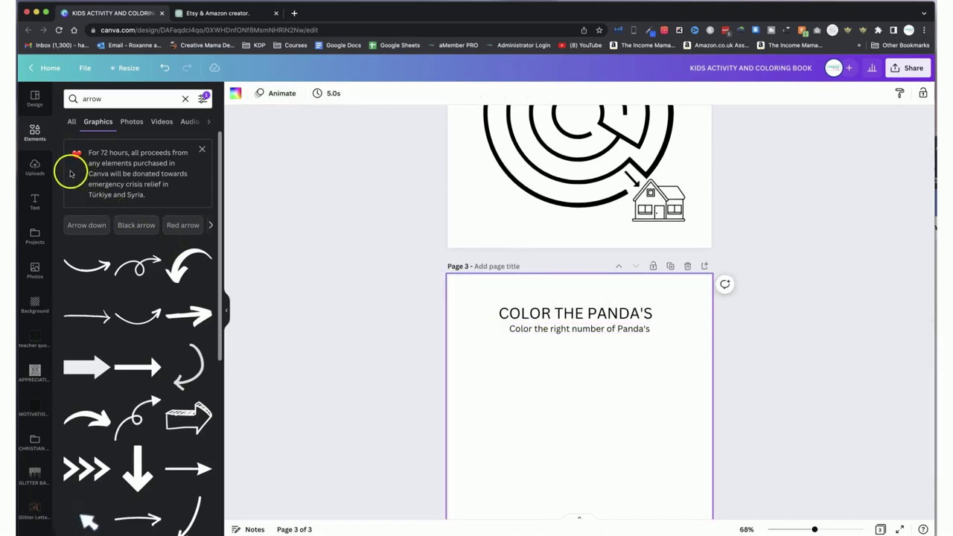
- Add a plain straight line to page 3 and color it black
left_click(40, 128)
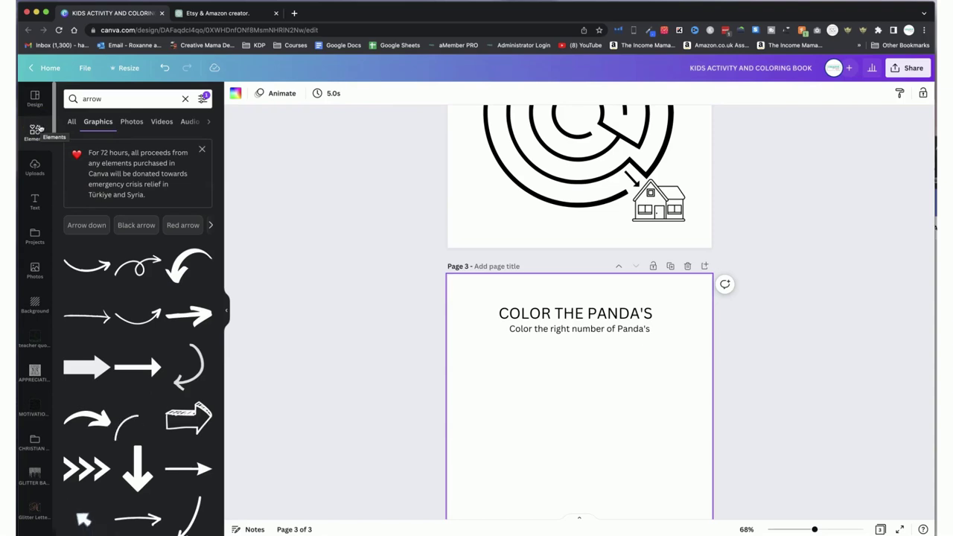
left_click(37, 133)
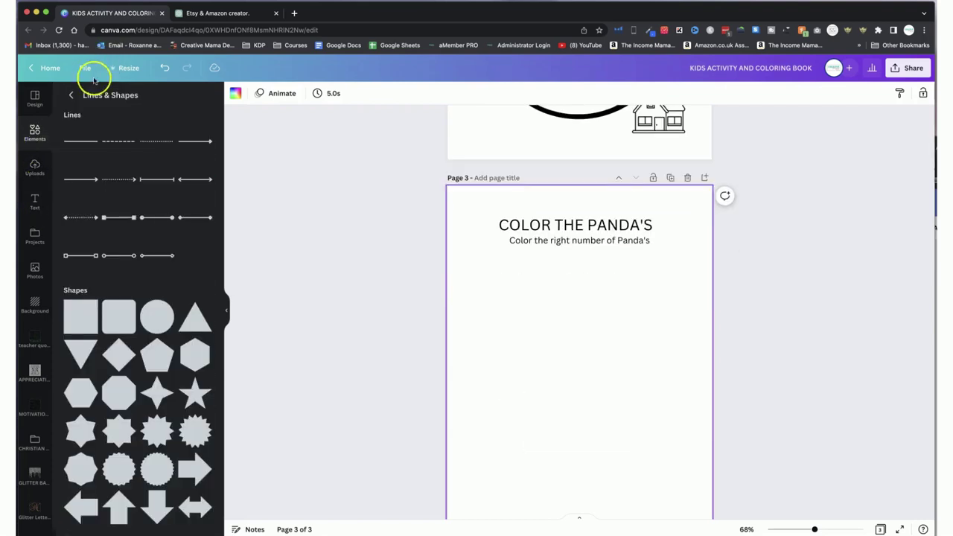
left_click(86, 145)
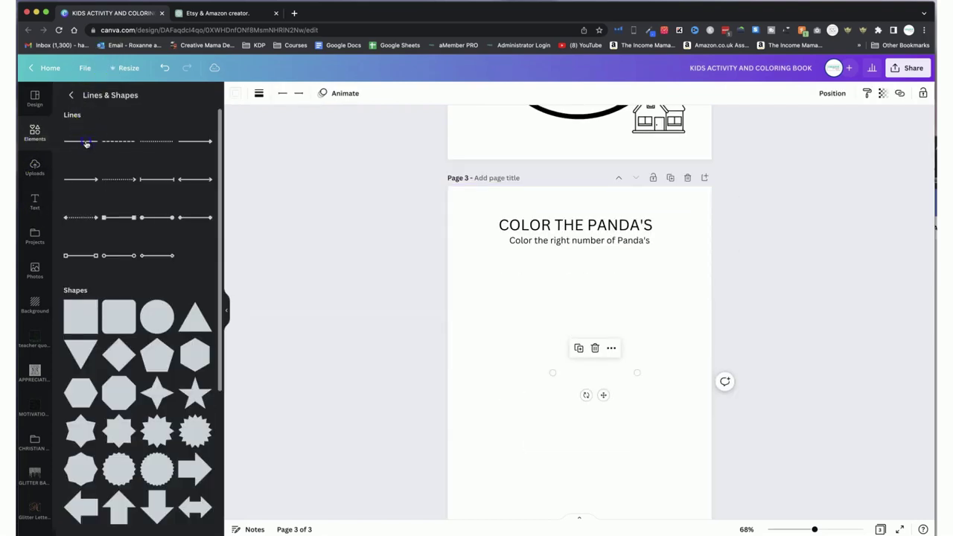
left_click(235, 98)
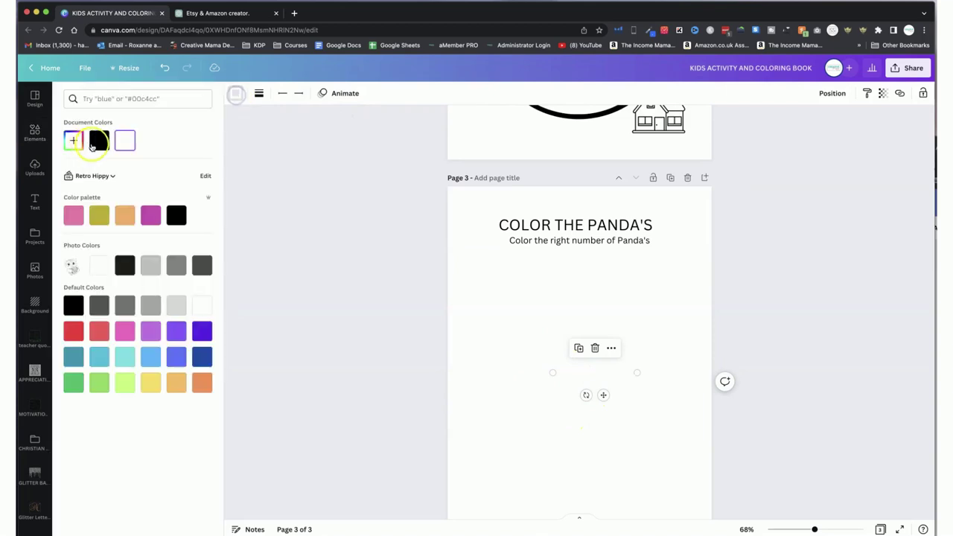
left_click(99, 141)
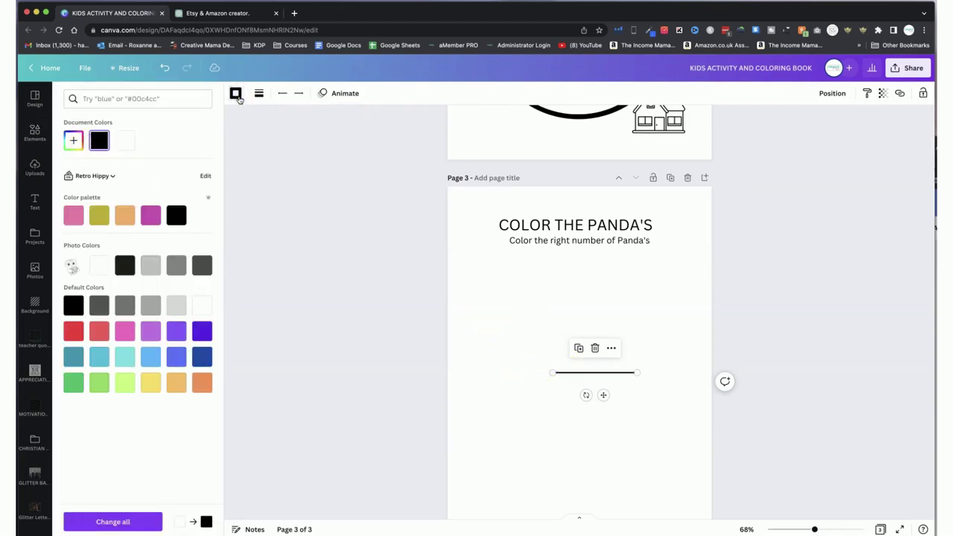
- Set the line's weight to 6 and stretch it across the page below the instruction text
left_click(259, 93)
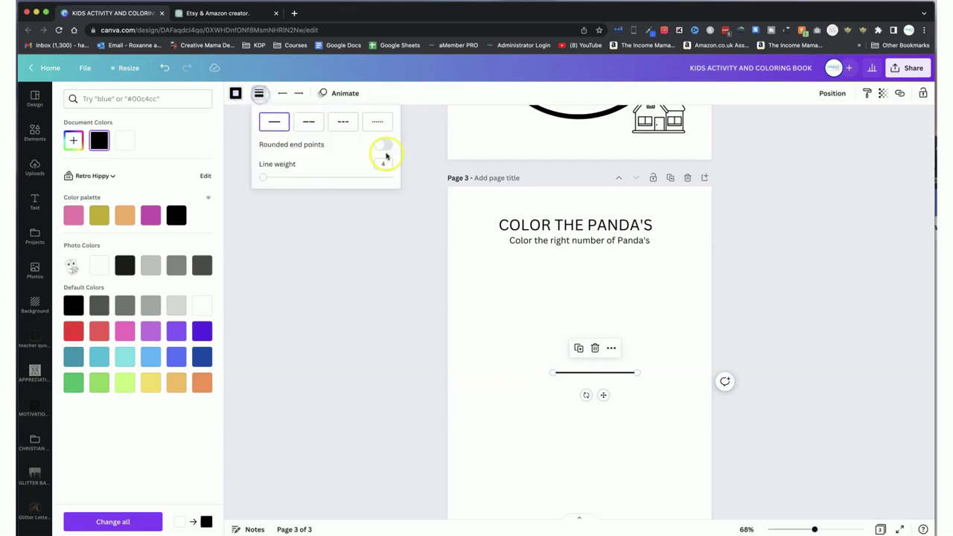
left_click(383, 164)
type("6")
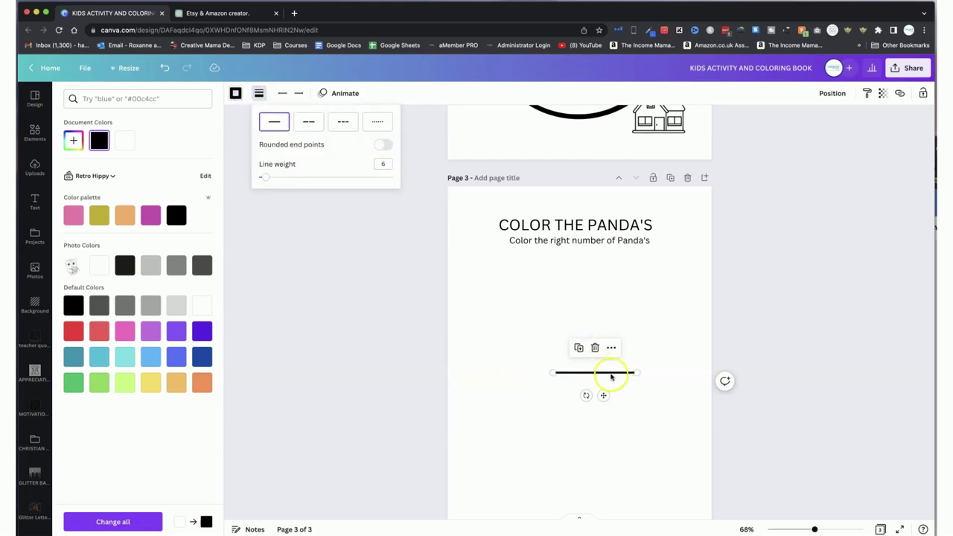
left_click_drag(610, 373, 686, 265)
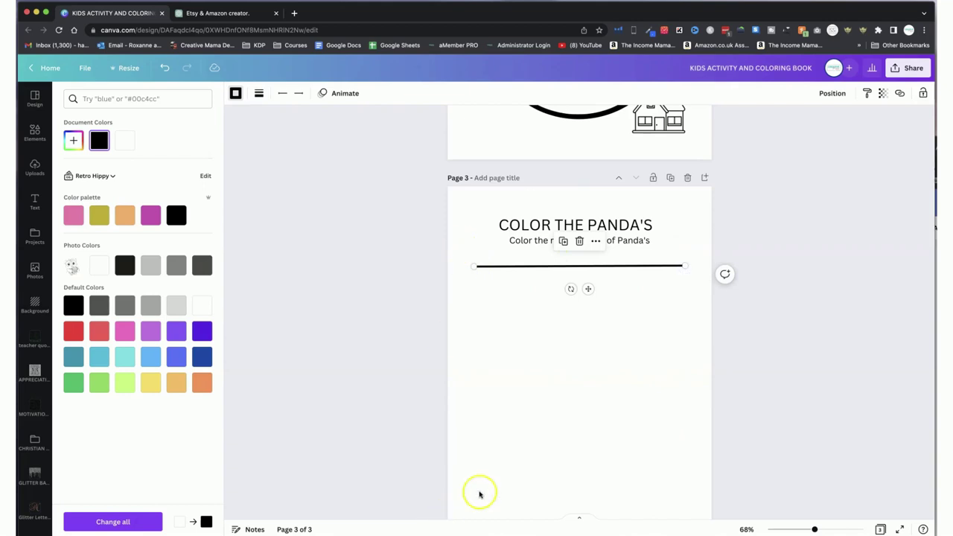
- Remove the stray white lines and duplicate the black line downward to form four evenly spaced horizontal lines
left_click_drag(556, 410, 558, 315)
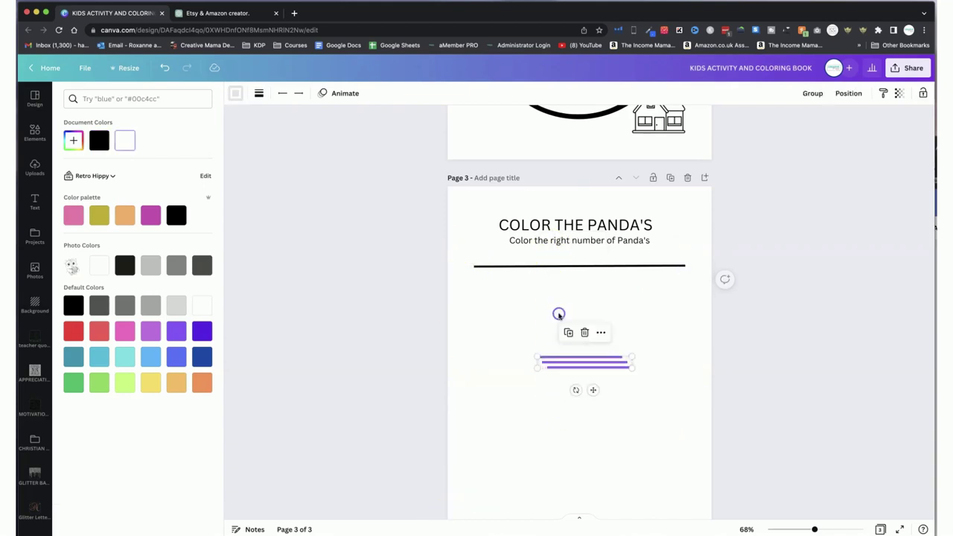
left_click(538, 270)
key("super+d")
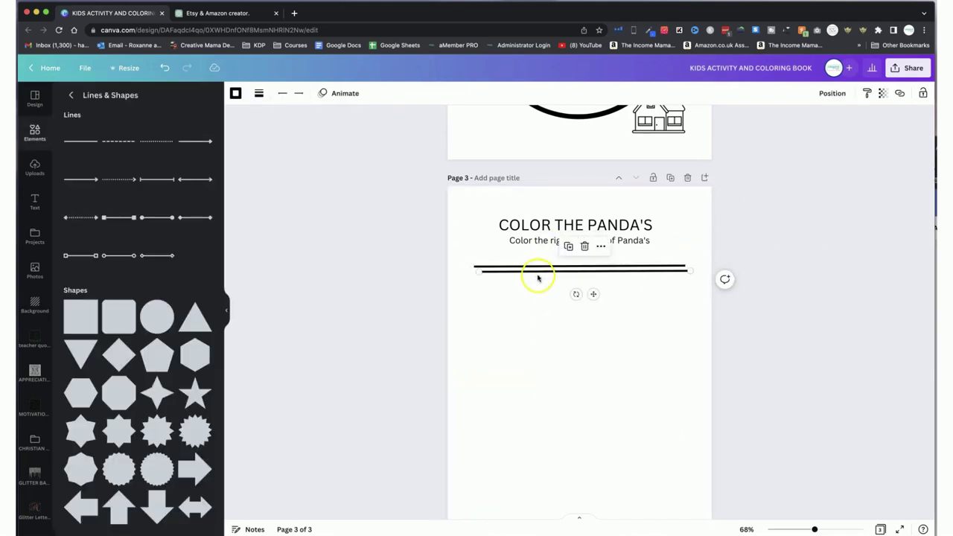
left_click_drag(536, 274, 516, 263)
scroll(517, 330, "down", 1)
key("super+d")
left_click_drag(517, 330, 510, 348)
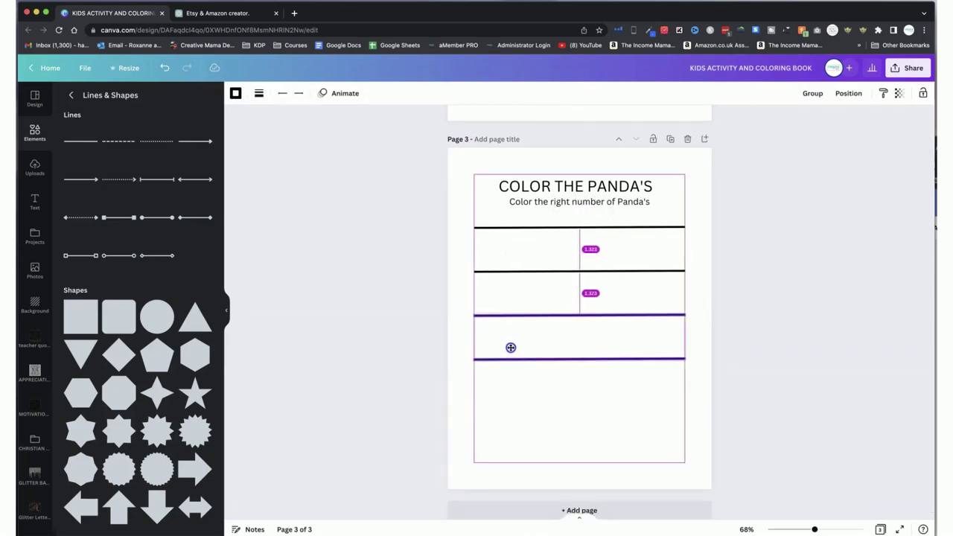
left_click(512, 381)
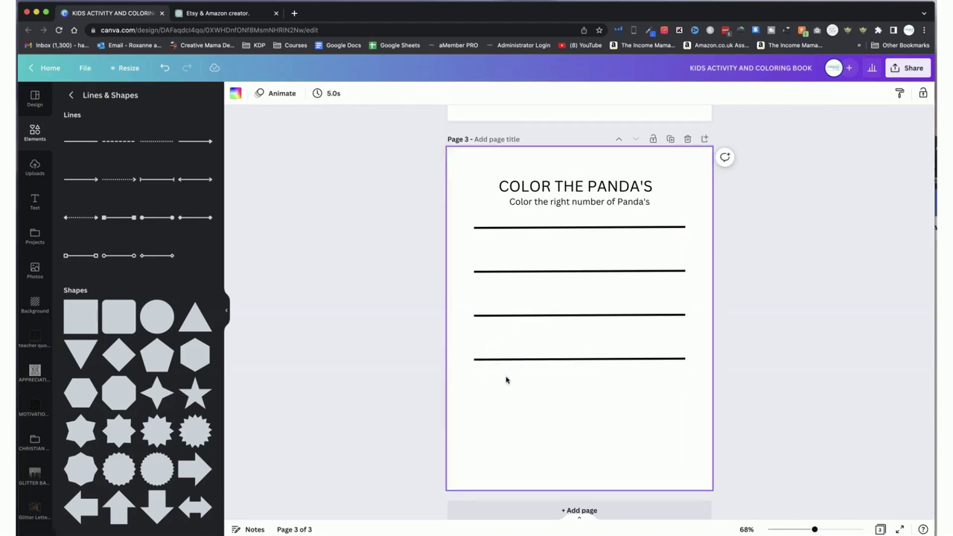
- Duplicate two of the horizontal lines below the others to make six evenly spaced lines
left_click(507, 291)
key("super+d")
left_click_drag(504, 303, 484, 445)
- Turn a copy of a horizontal line vertical and place it along the left ends of the six lines
left_click_drag(615, 315, 596, 318)
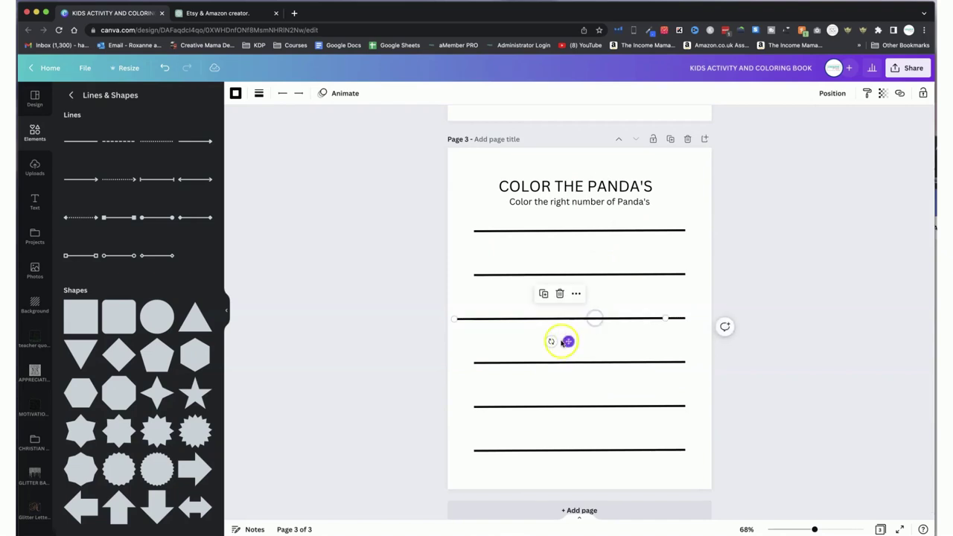
left_click_drag(550, 341, 476, 328)
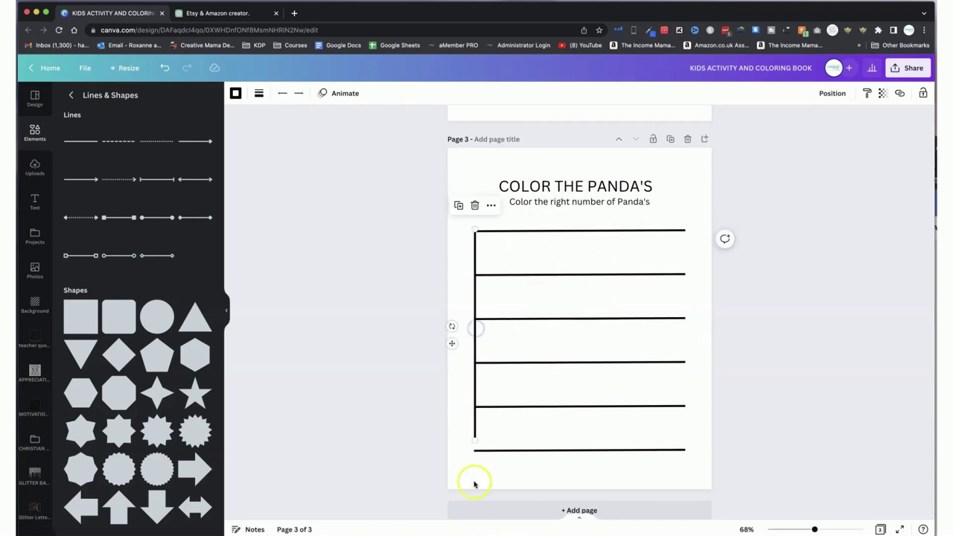
left_click_drag(477, 447, 477, 450)
- Align both ends of the vertical line with the left corners of the lowest and uppermost horizontal lines
left_click(834, 529)
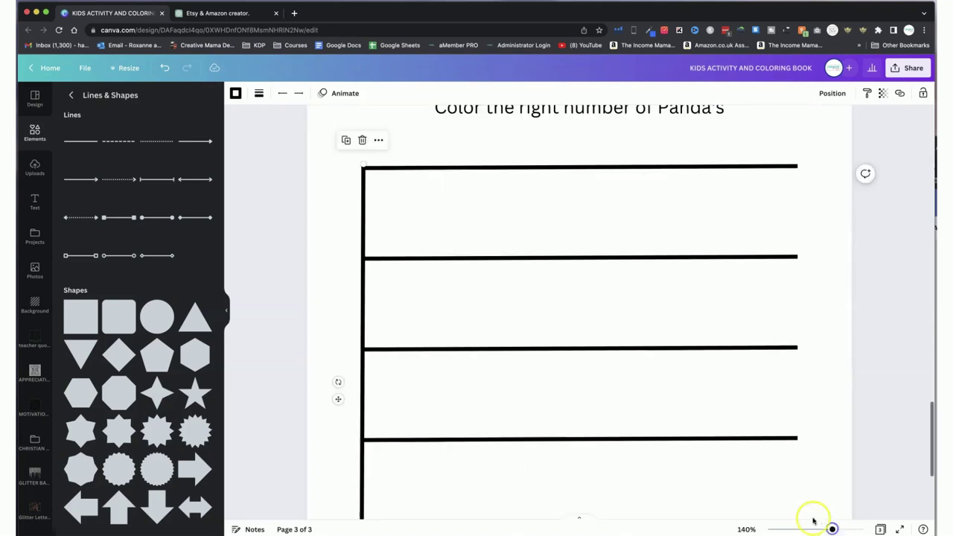
scroll(380, 436, "down", 2)
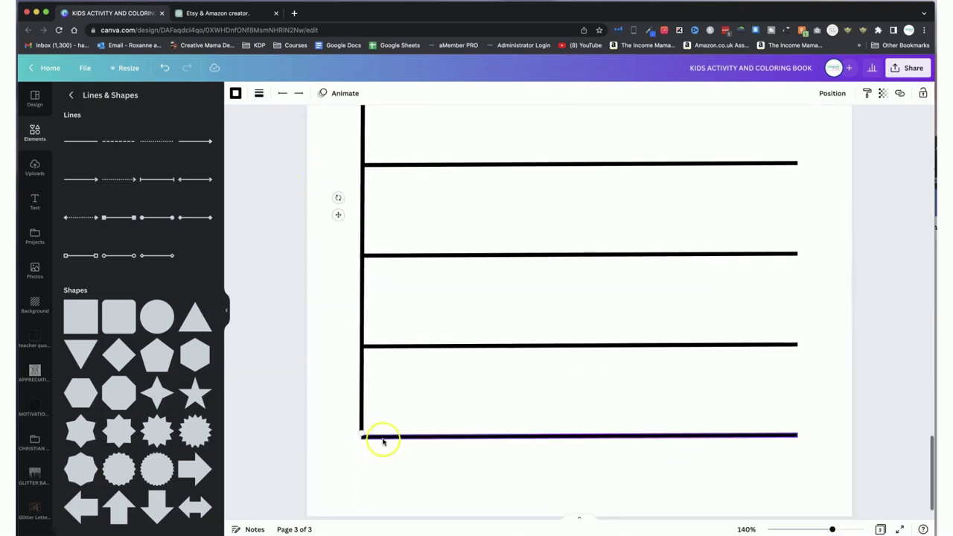
left_click_drag(364, 437, 366, 440)
scroll(353, 356, "up", 5)
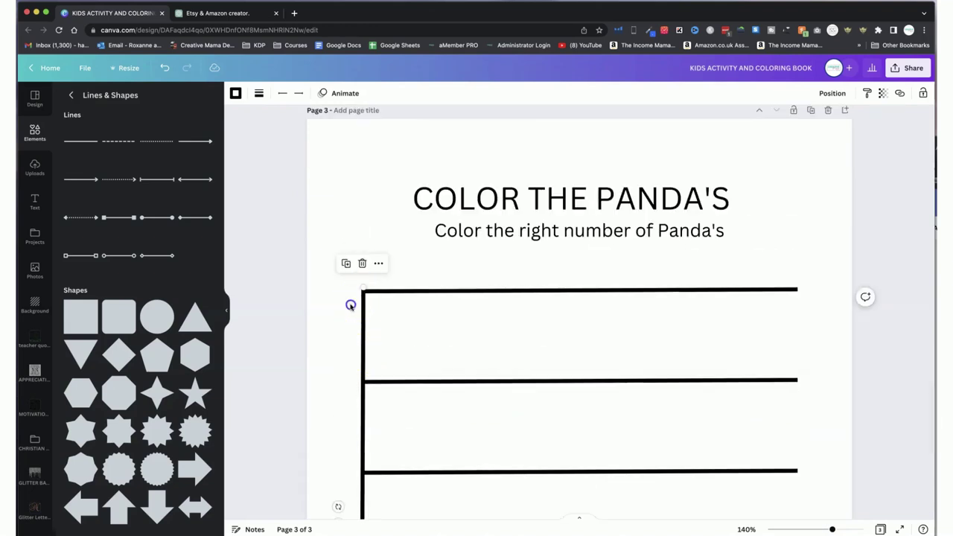
left_click_drag(363, 290, 363, 291)
scroll(363, 290, "down", 1)
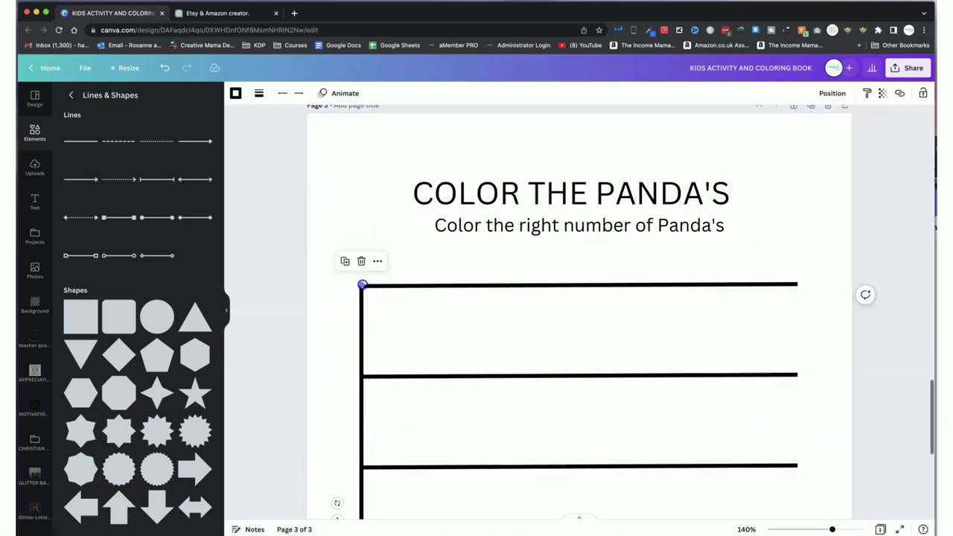
scroll(338, 319, "down", 5)
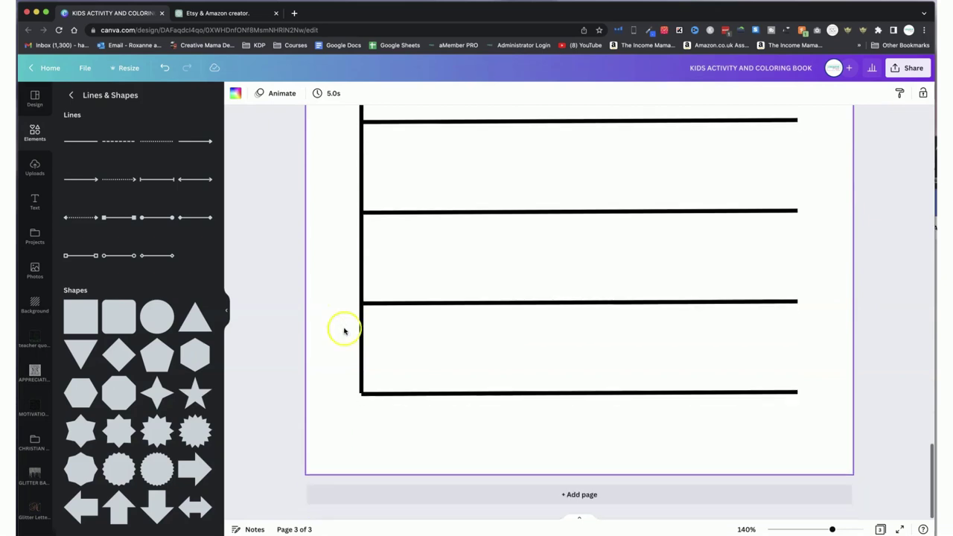
- Copy the vertical line to the right ends of the horizontal lines to close the table
left_click(364, 394)
left_click_drag(363, 395, 794, 374)
key("super+d")
scroll(576, 283, "up", 10)
scroll(278, 309, "down", 3)
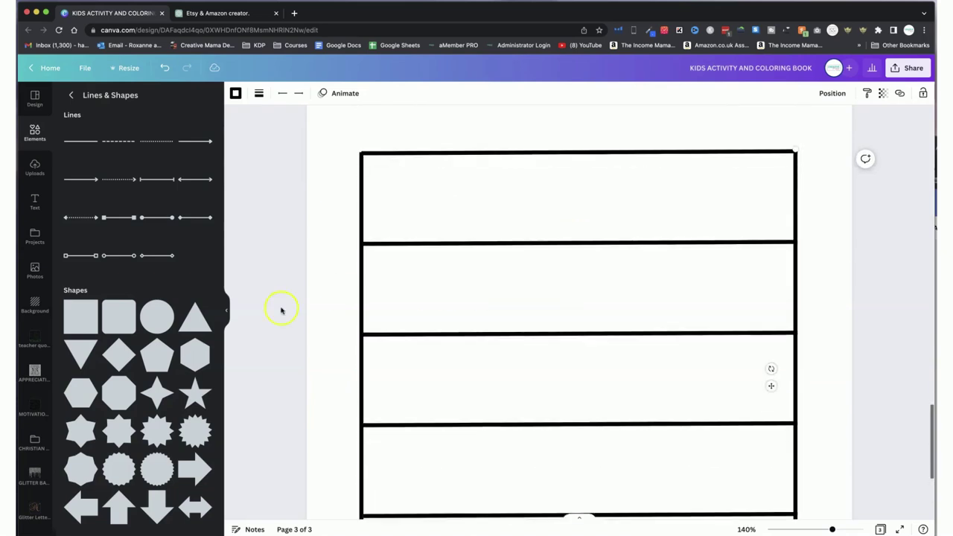
- Duplicate the table's left vertical line and place the copy inside the table to form a narrow number column
left_click(360, 327)
key("super+d")
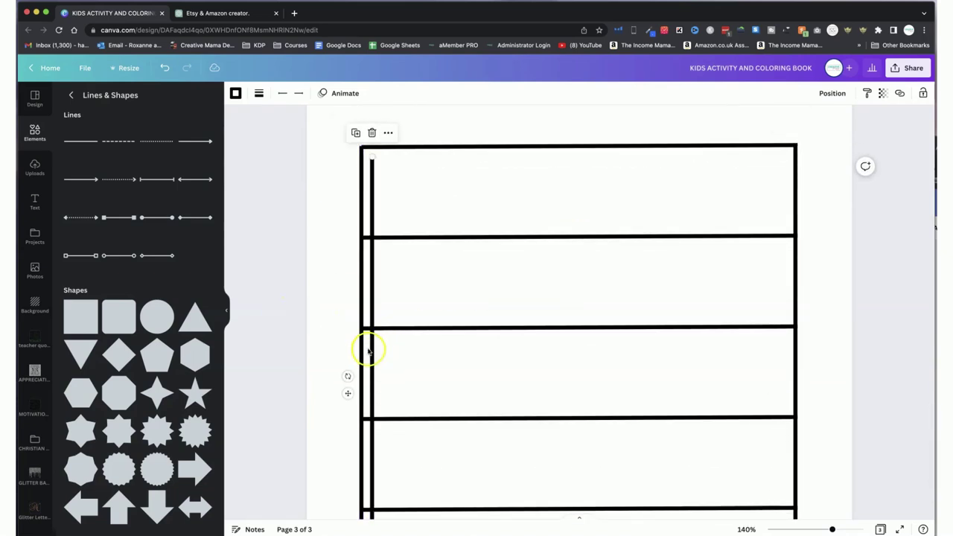
left_click_drag(365, 341, 445, 338)
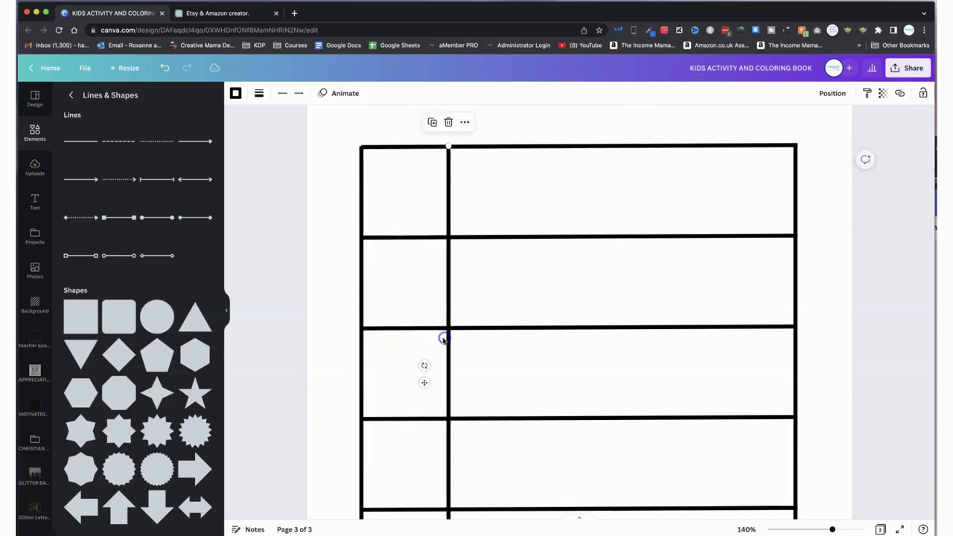
scroll(417, 387, "down", 2)
left_click(391, 441)
left_click_drag(822, 532, 814, 529)
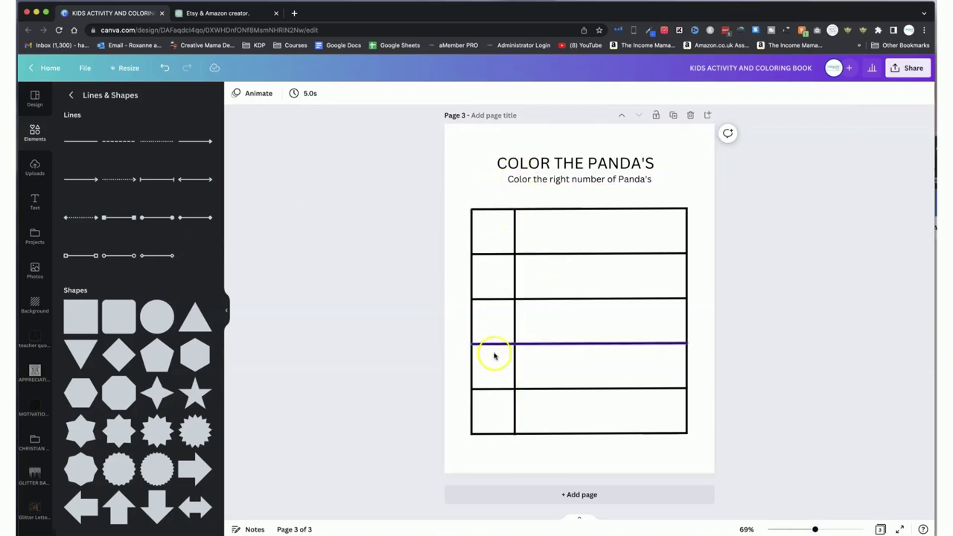
- Add a text box containing the number 5 to page 3
left_click(492, 421)
key("t")
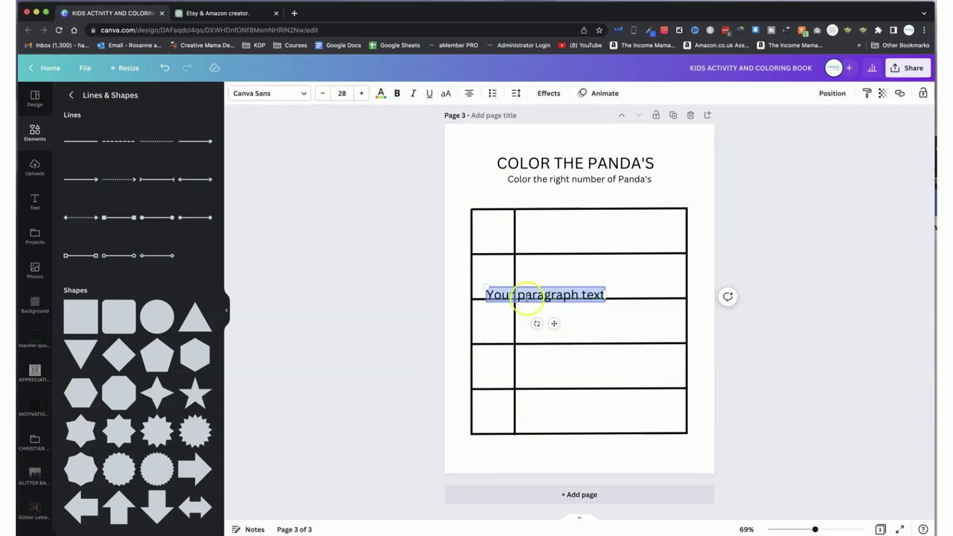
type("5")
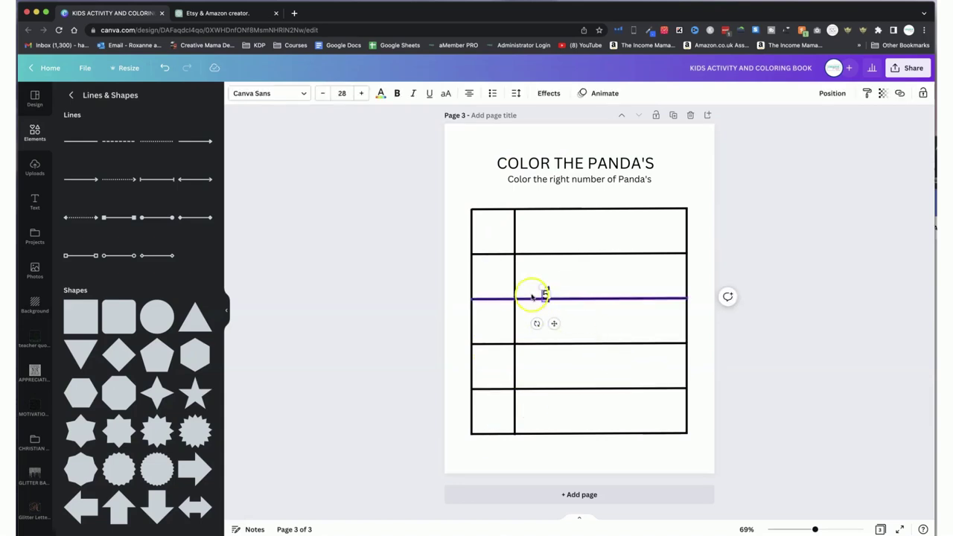
- Enlarge the 5 to size 86.4 in the first number cell and copy it to the fourth cell as a 3
left_click_drag(541, 283, 493, 370)
type("3")
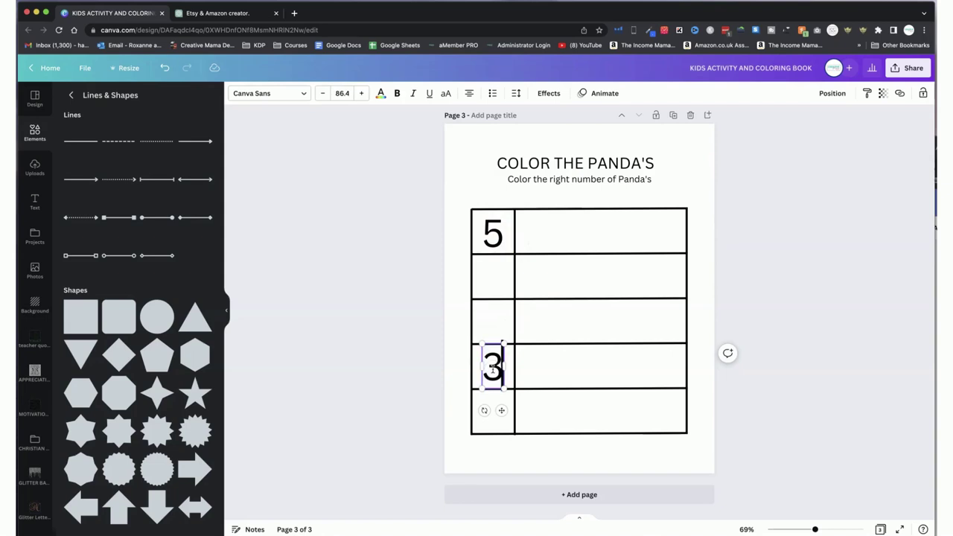
type("5")
key("Return")
key("BackSpace")
key("BackSpace")
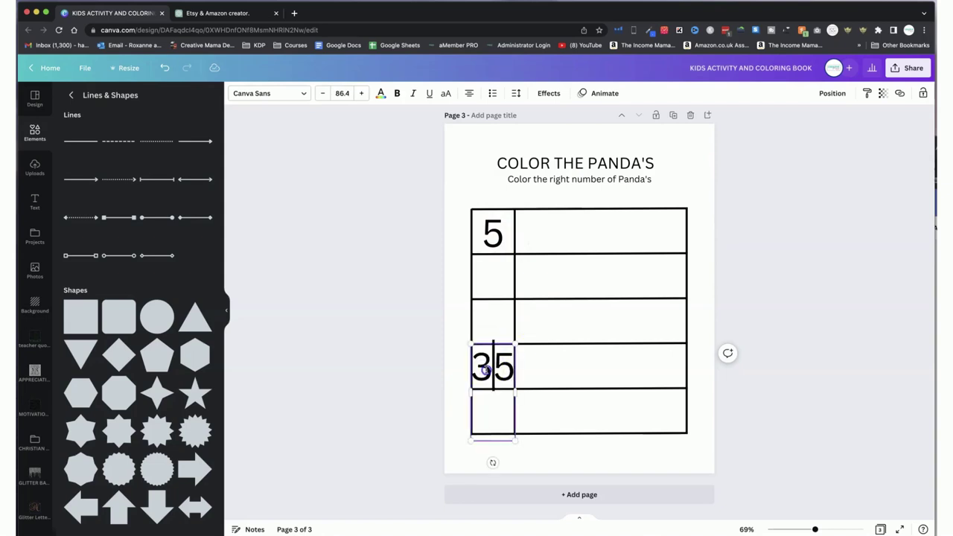
key("Escape")
- Copy the 5 into the second and third number cells and change the copies to 2 and 4
left_click_drag(493, 233, 496, 283)
double_click(493, 280)
type("2")
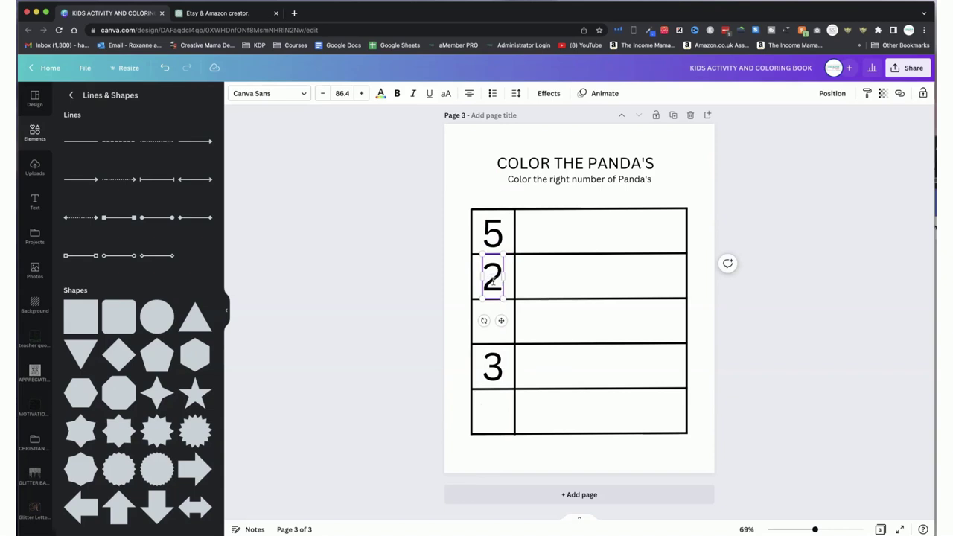
left_click_drag(492, 232, 492, 320)
double_click(493, 320)
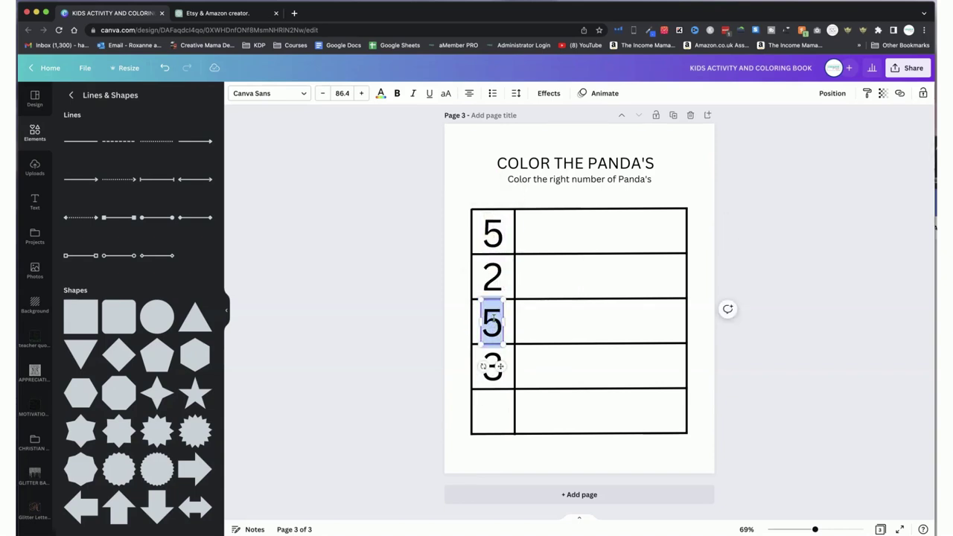
type("4")
left_click(443, 338)
left_click(492, 329)
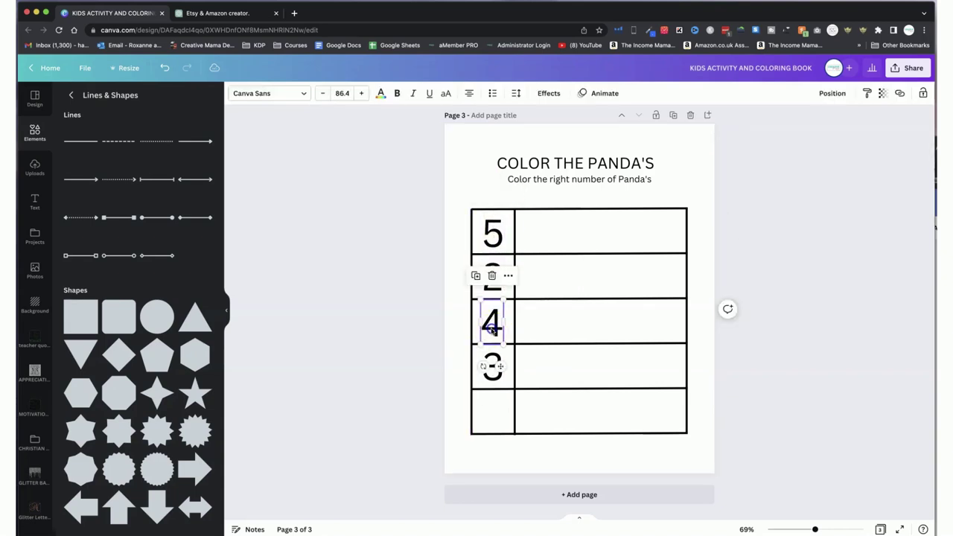
- Copy the 5 into the last number cell and change the copy to 1
left_click_drag(492, 233, 493, 419)
double_click(493, 417)
type("1")
left_click(539, 417)
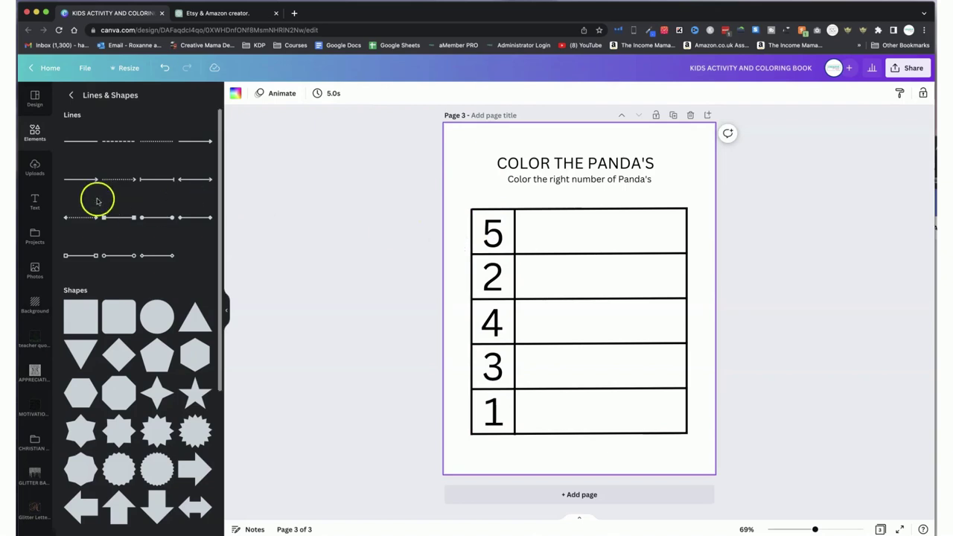
- Open the cute pandas project folder and check which panda is used on the maze page
left_click(34, 236)
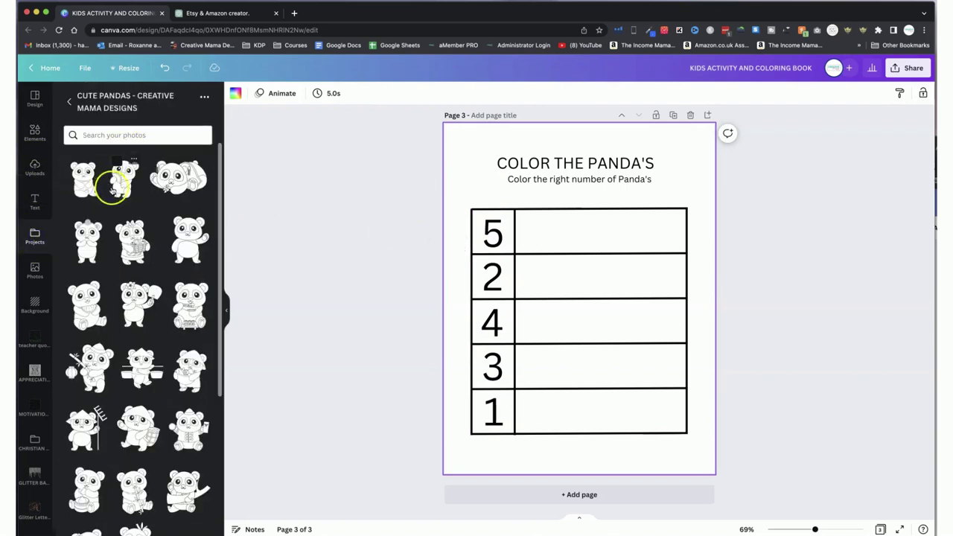
scroll(492, 274, "up", 5)
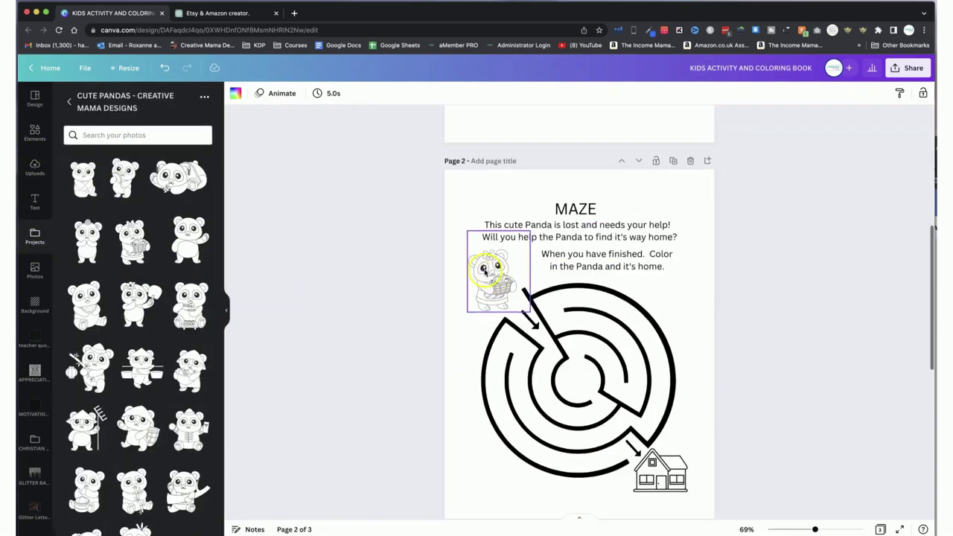
scroll(485, 276, "down", 4)
scroll(485, 276, "up", 1)
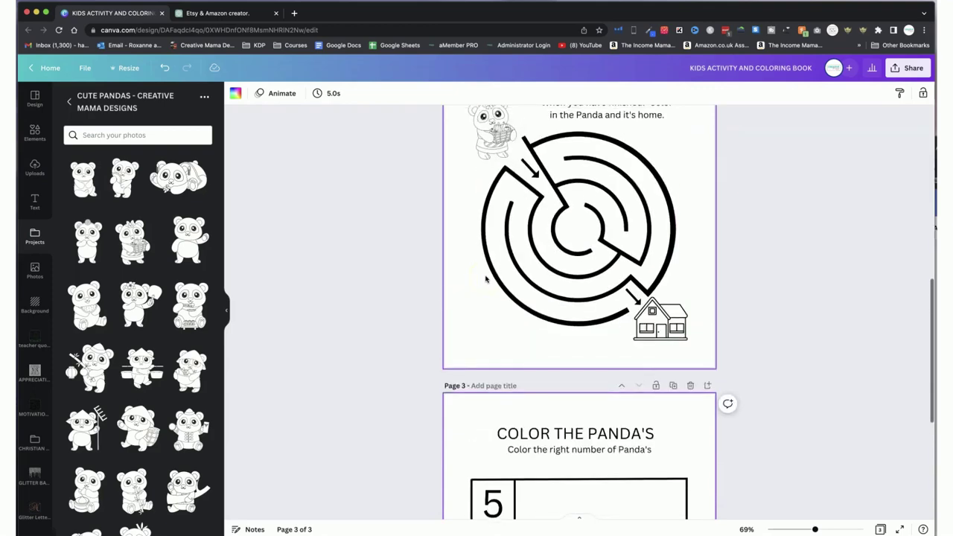
scroll(485, 276, "down", 3)
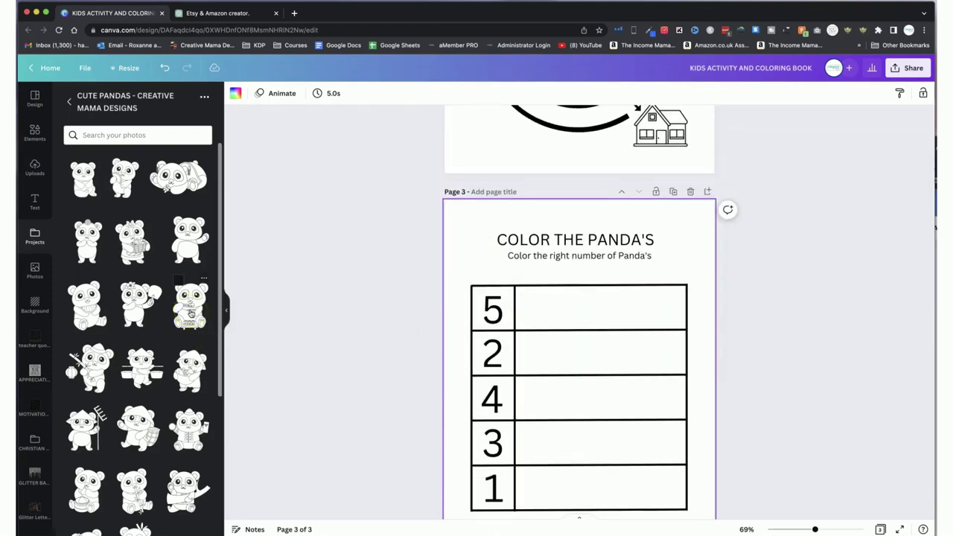
- Add a sitting panda from the folder, shrink it to fit the row numbered 5, and fill that row with five copies
left_click(191, 314)
left_click_drag(670, 269, 543, 475)
left_click_drag(494, 461, 518, 286)
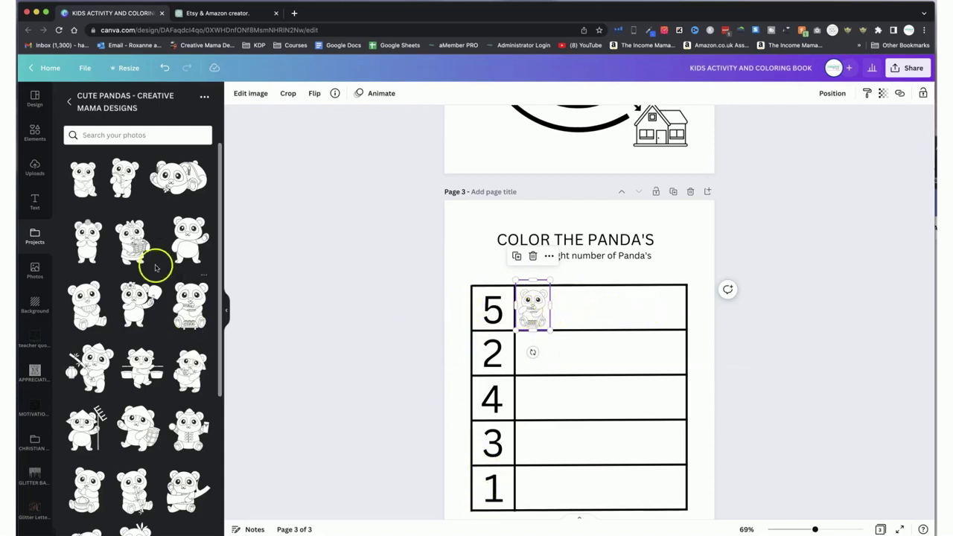
left_click_drag(534, 305, 661, 312)
left_click(645, 351)
left_click(635, 317)
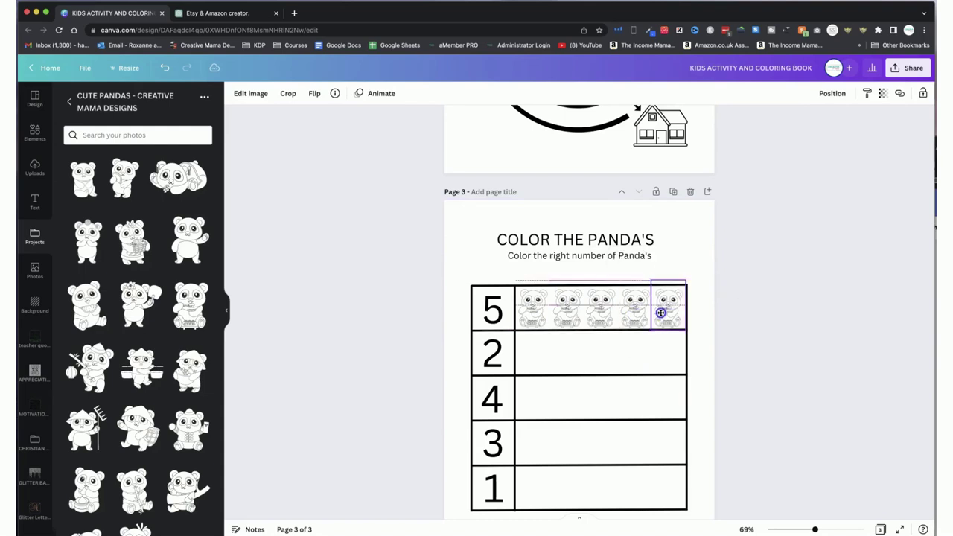
- Add the straw-hat panda holding a bowl of vegetables, shrink it and place it at the start of the row numbered 2
left_click(535, 356)
scroll(190, 369, "down", 3)
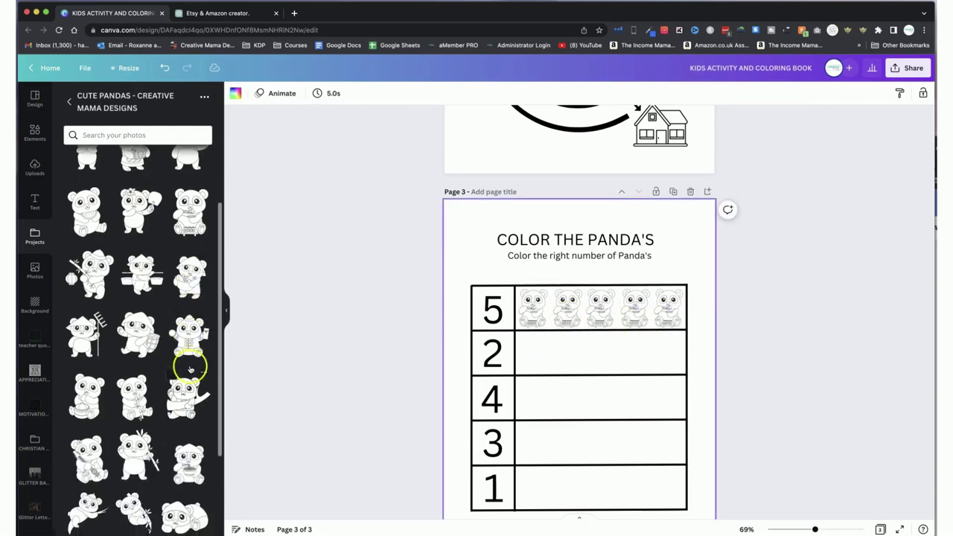
left_click(187, 276)
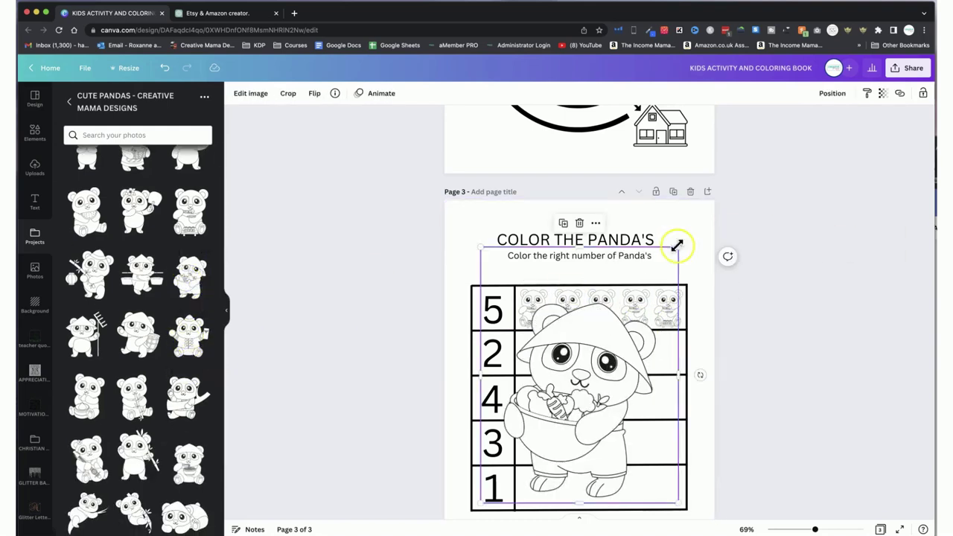
left_click_drag(677, 245, 533, 428)
left_click_drag(506, 465, 554, 278)
- Duplicate the straw-hat panda across the row numbered 2 until the row holds five evenly spaced pandas
left_click_drag(532, 311, 569, 351)
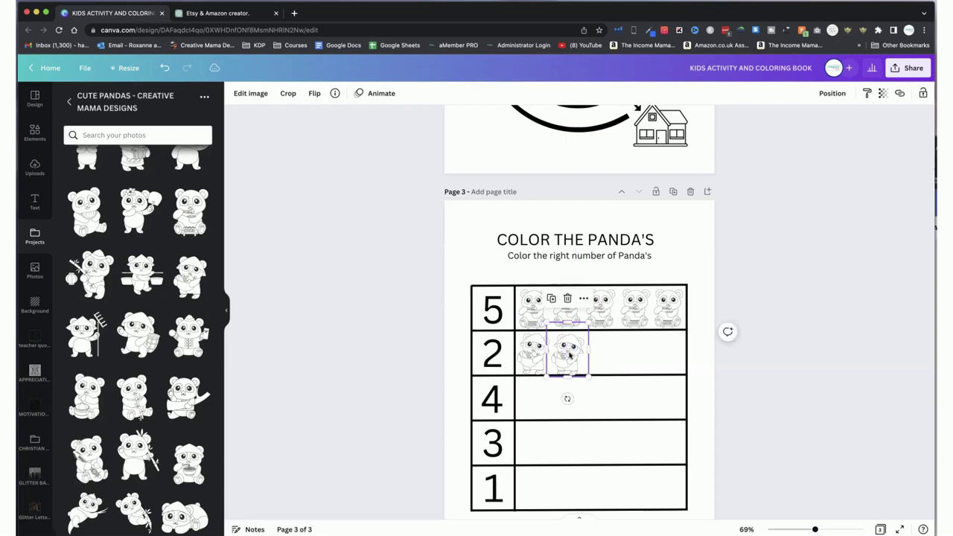
left_click(534, 356, "shift")
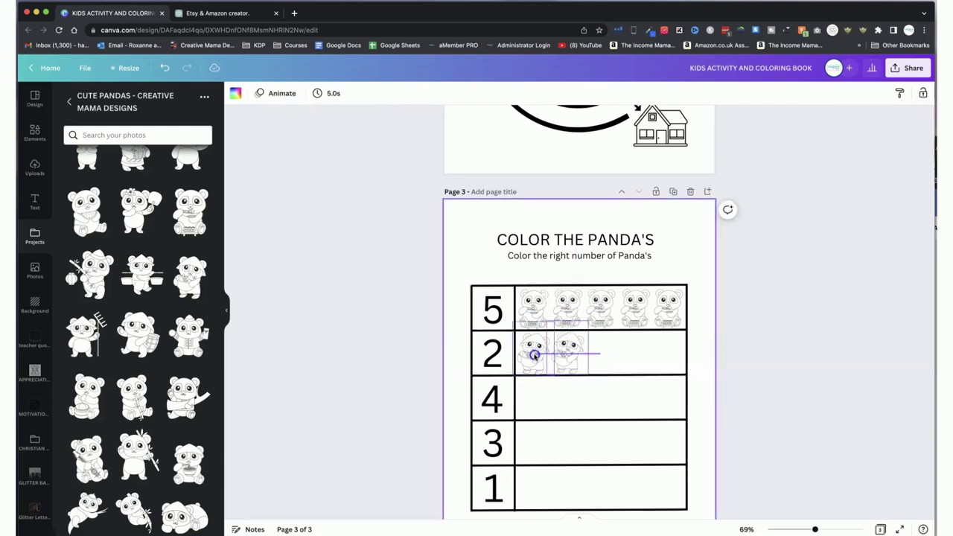
key("ctrl+d")
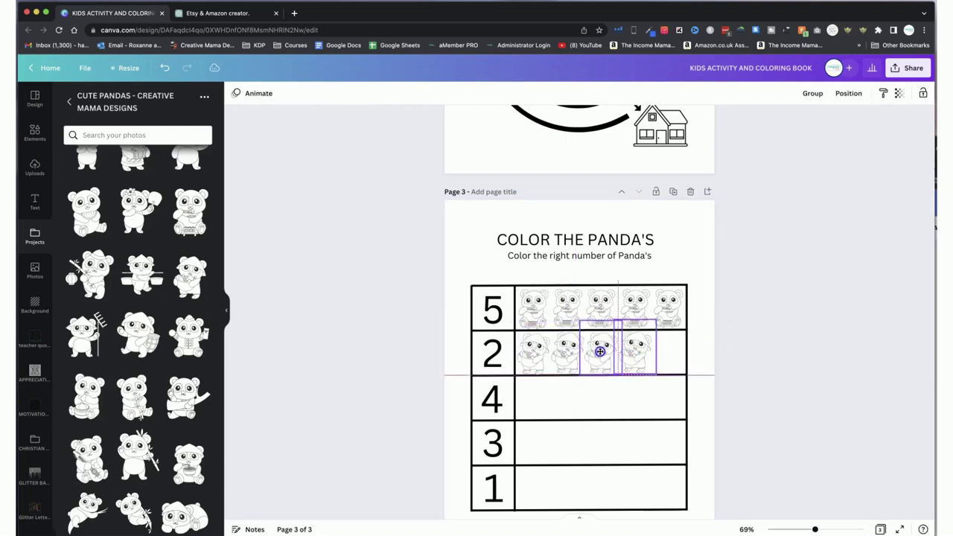
key("ctrl+d")
left_click_drag(634, 355, 662, 358)
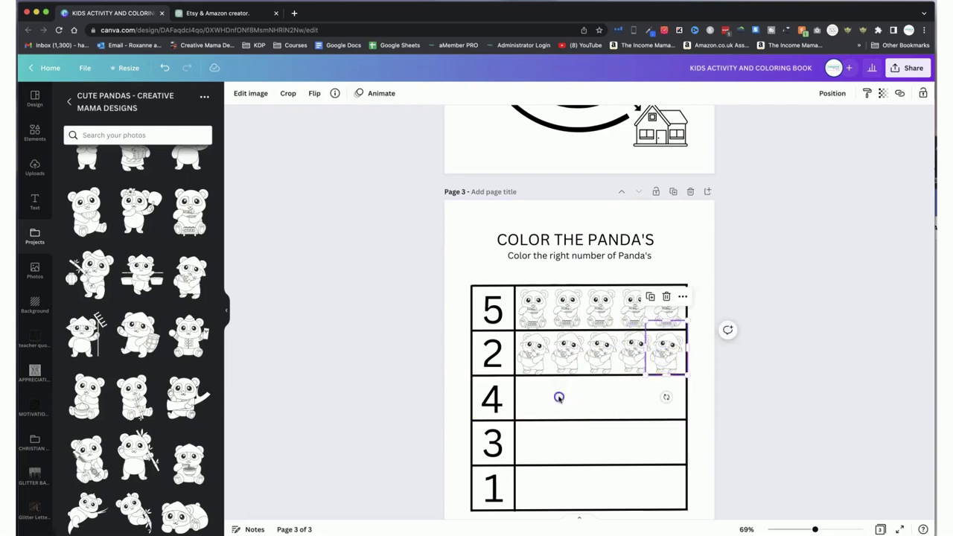
left_click(559, 396)
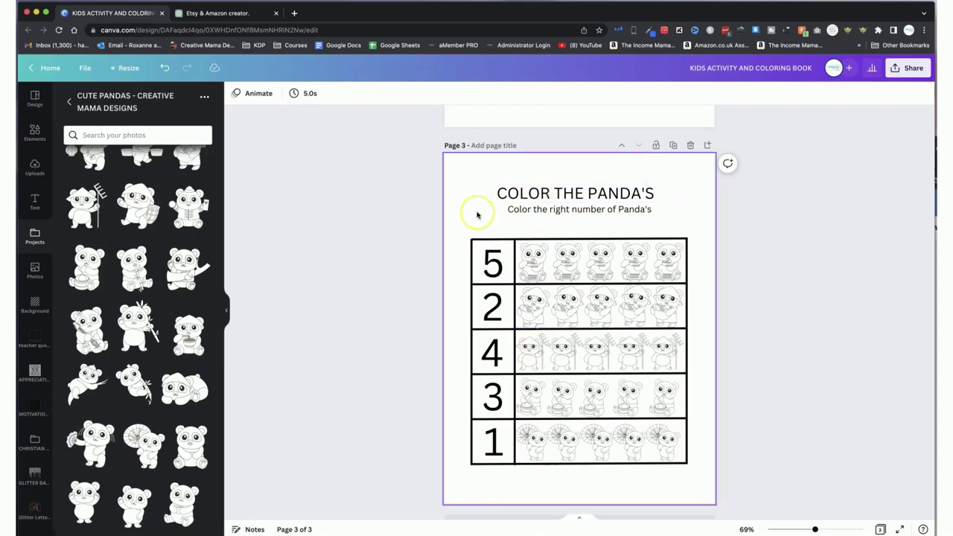
- Check the counting game idea on page 1 and add a page 4 with a copy of the COLOR THE PANDA'S title
scroll(477, 215, "up", 10)
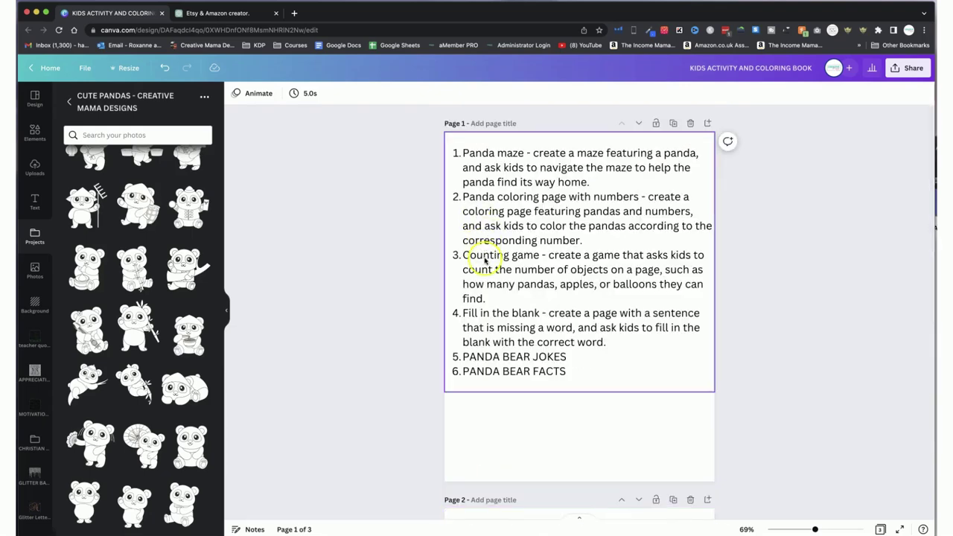
scroll(485, 260, "down", 1)
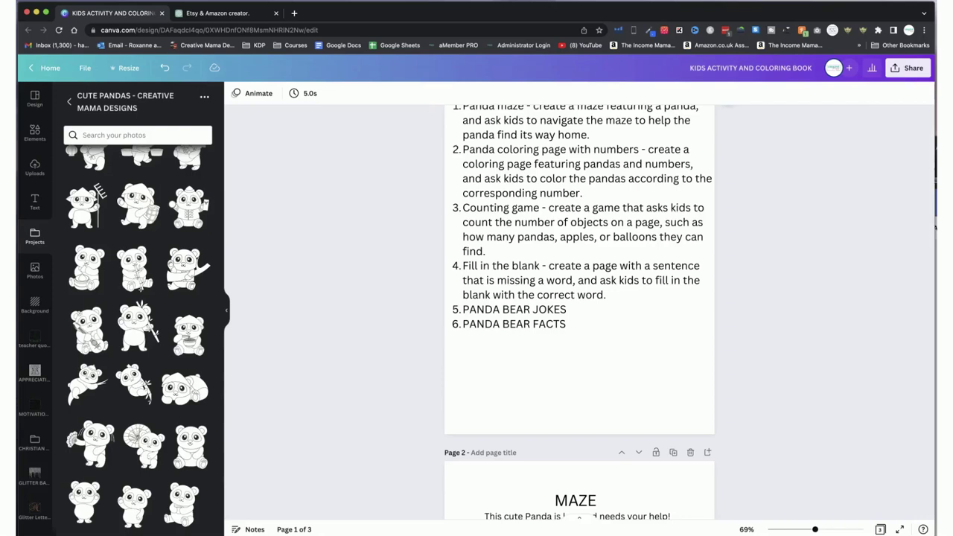
scroll(540, 380, "down", 10)
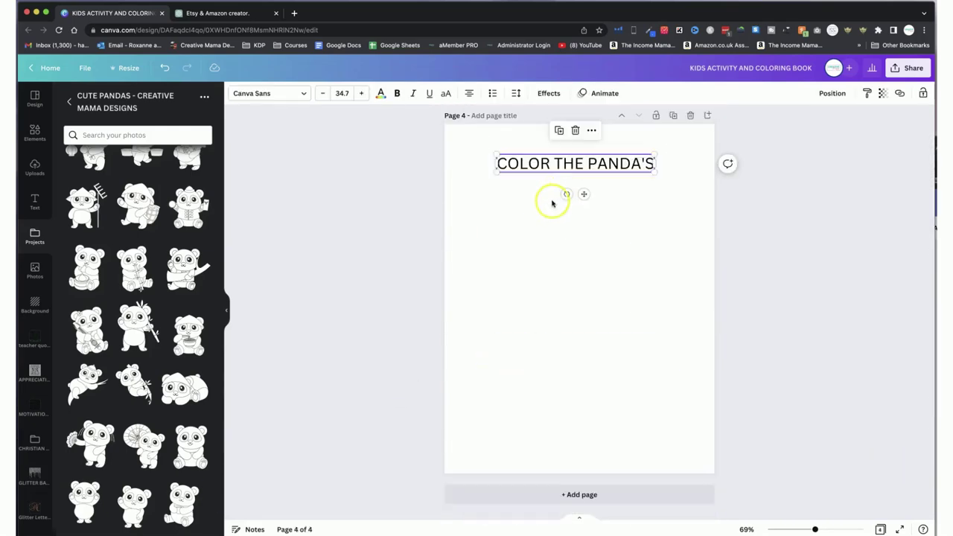
- Copy the "Color the right number of Panda's" subtitle from page 3 onto page 4
scroll(549, 201, "up", 6)
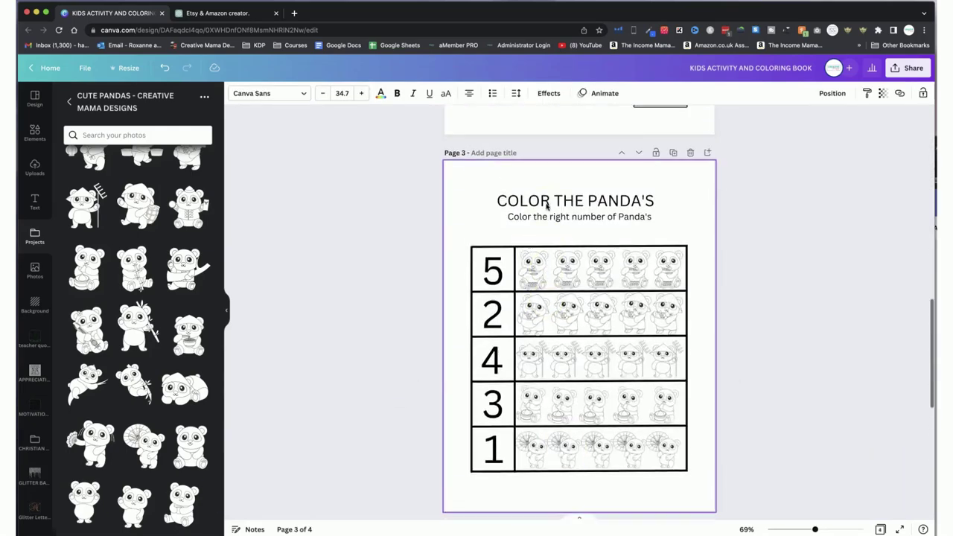
left_click(536, 219)
key("ctrl+c")
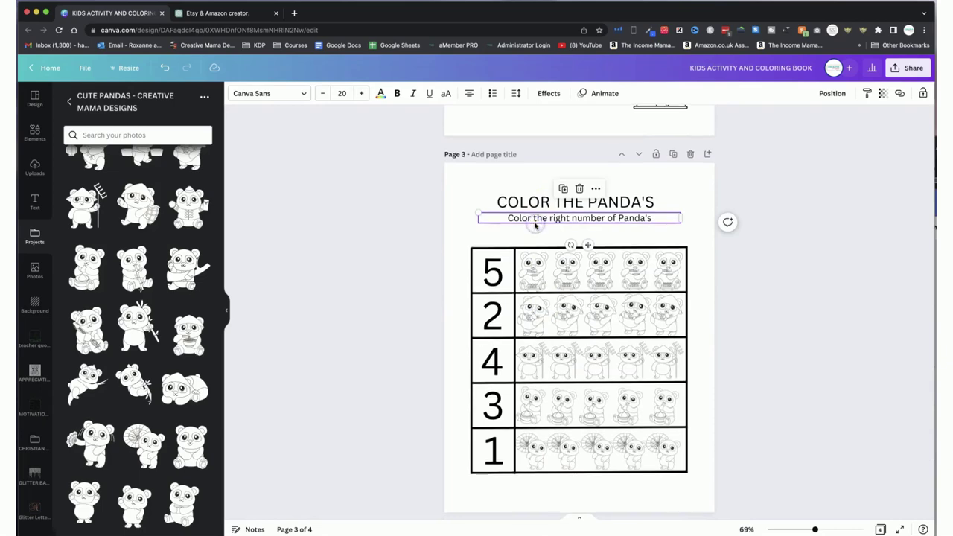
scroll(535, 409, "down", 5)
key("ctrl+v")
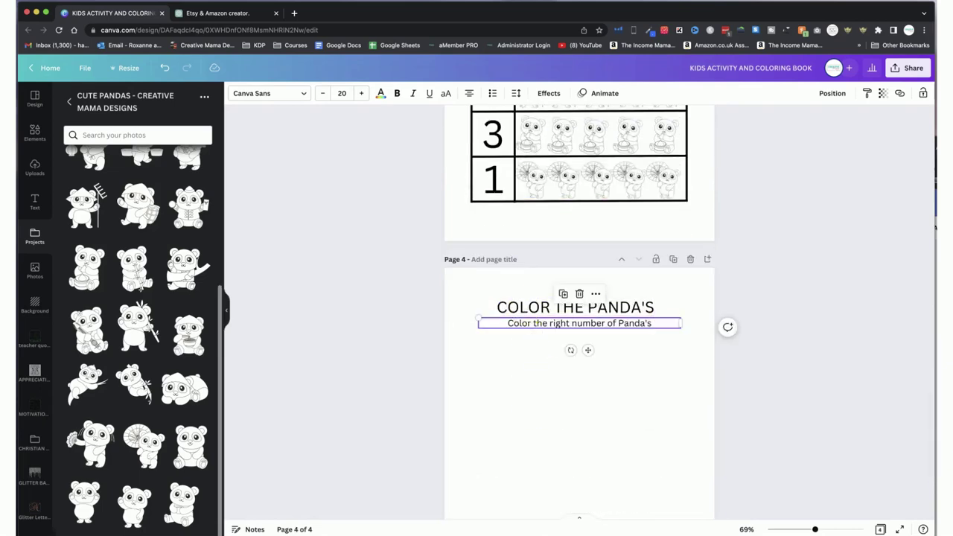
- Change the page 4 title to COUNT AND COLOR THE PANDA'S
left_click(548, 307)
scroll(547, 211, "down", 3)
double_click(548, 211)
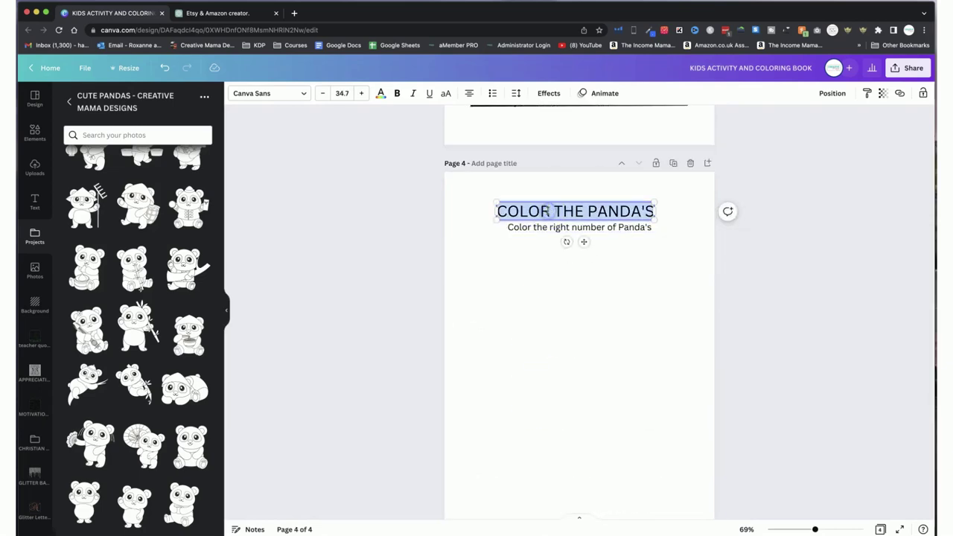
type("COUNT")
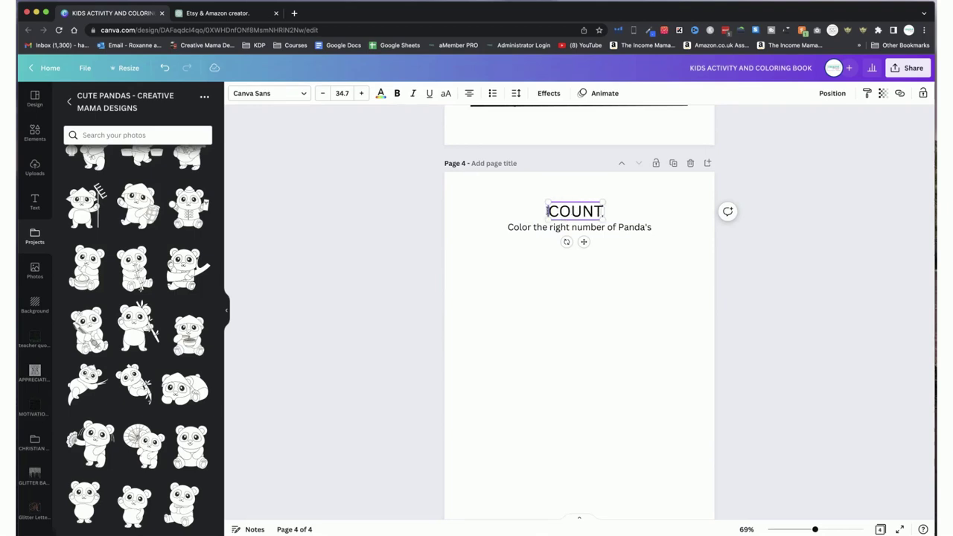
type(" AND COLOR THE")
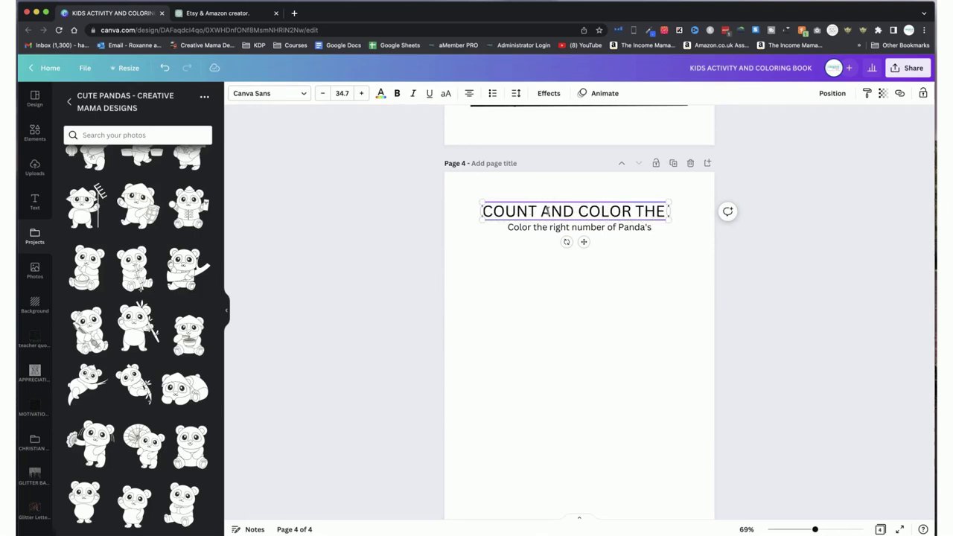
type(" PANDA")
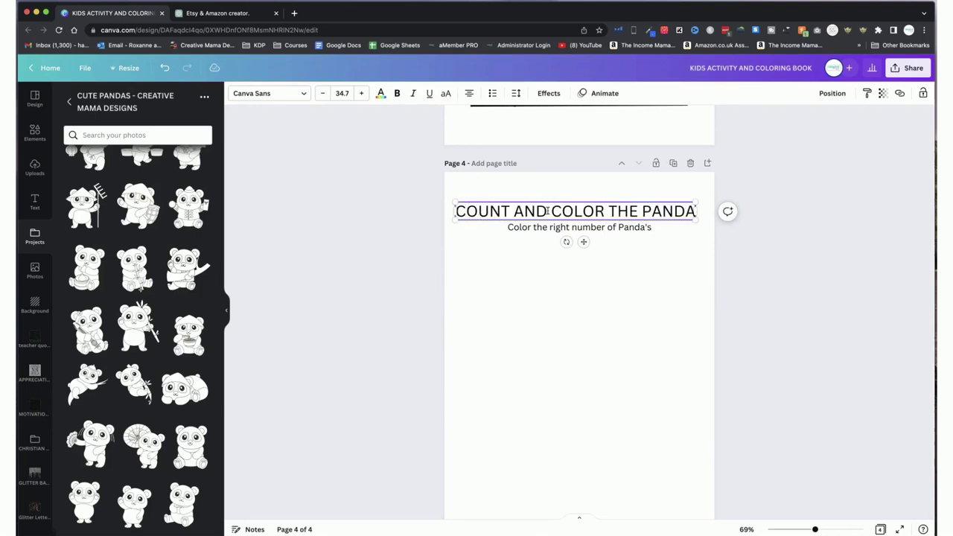
type("'S")
- Center the page 4 title horizontally on the page and delete the subtitle beneath it
left_click(831, 93)
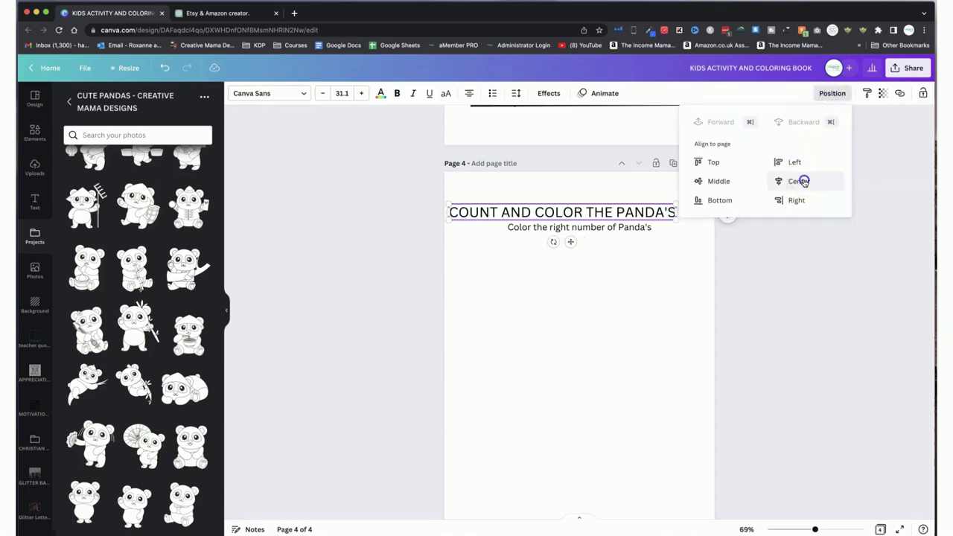
left_click(803, 181)
left_click(618, 227)
key("Delete")
left_click(615, 213)
scroll(615, 212, "down", 1)
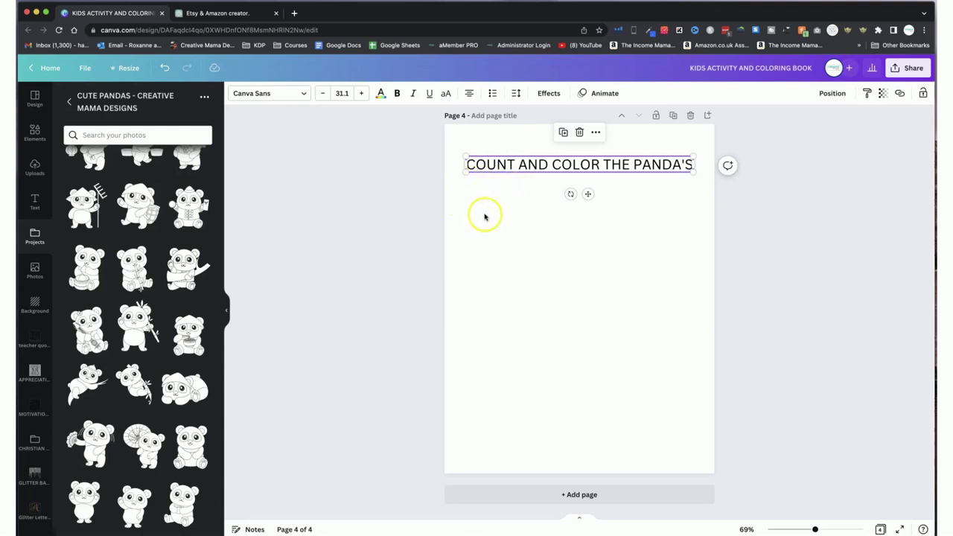
left_click(536, 212)
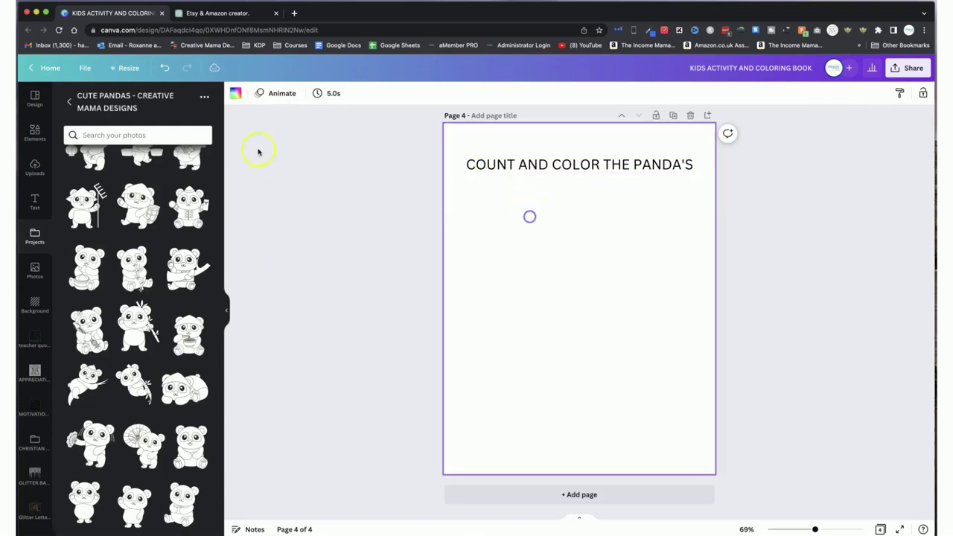
- Add a plain sitting panda to page 4, shrink it and place it below the start of the title
left_click(164, 453)
left_click_drag(624, 241, 557, 322)
left_click_drag(528, 366, 518, 218)
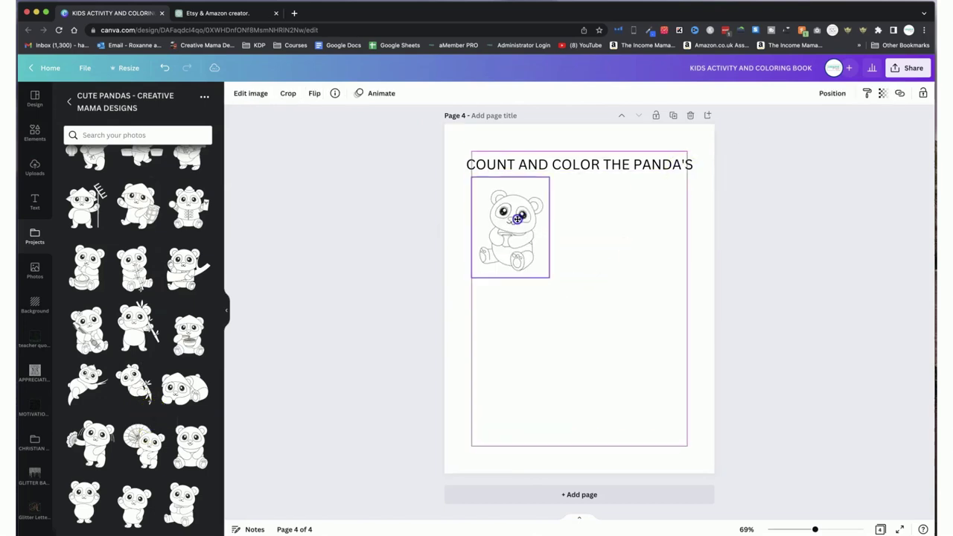
left_click_drag(549, 278, 525, 245)
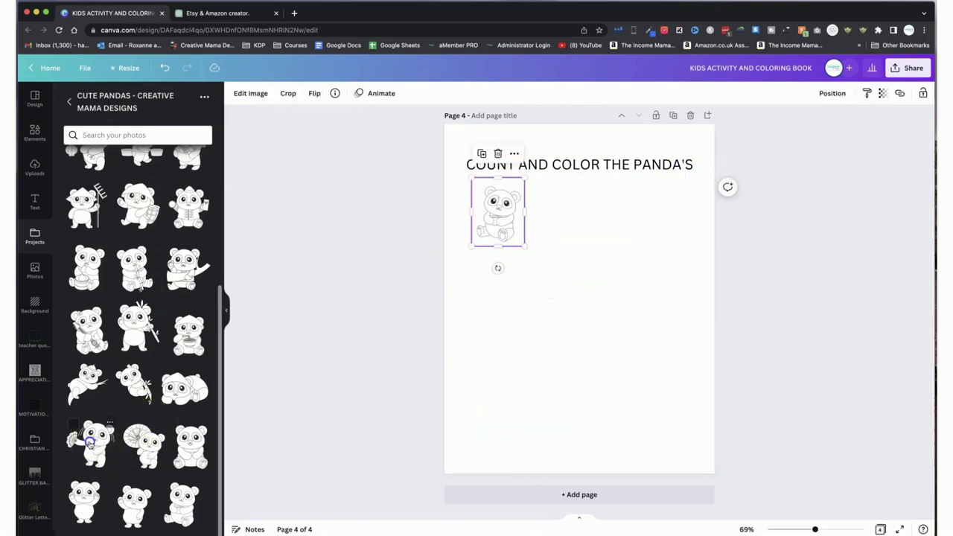
- Add a shrunken fan-holding panda below the sitting panda and a small standing panda near the page's lower left corner
left_click(90, 441)
left_click_drag(682, 197, 586, 307)
left_click_drag(543, 367, 559, 304)
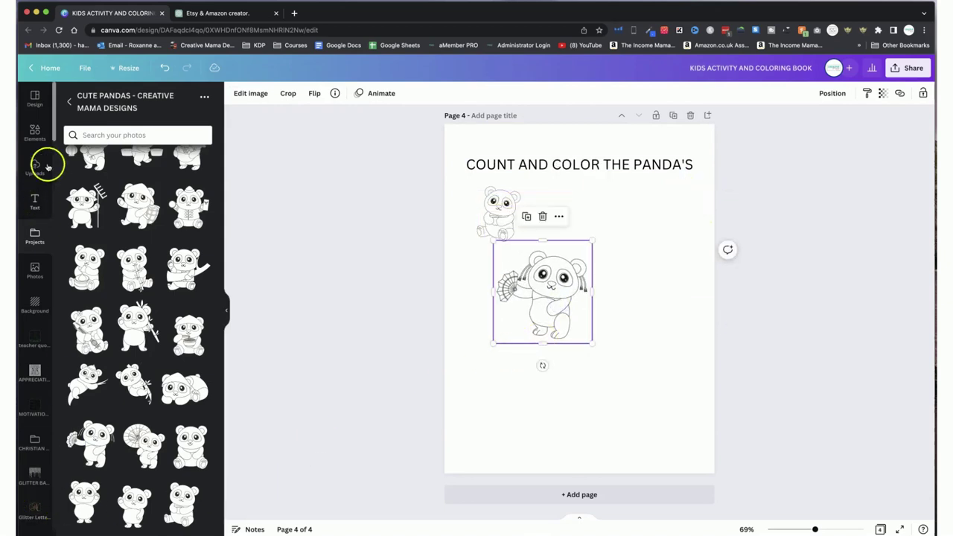
left_click_drag(82, 503, 501, 393)
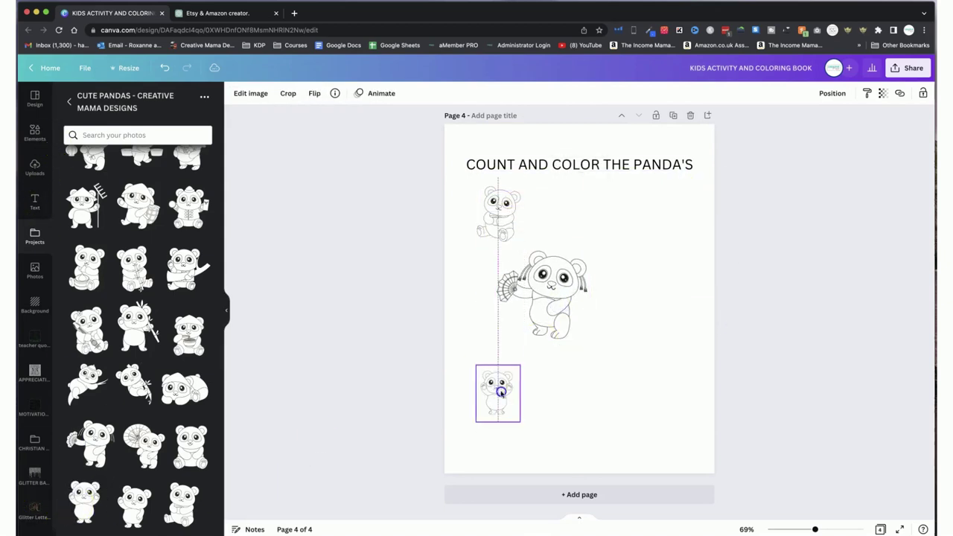
- Add the leaping panda below the end of the title and a shrunken bamboo-holding panda near the page's lower right
left_click_drag(96, 383, 590, 213)
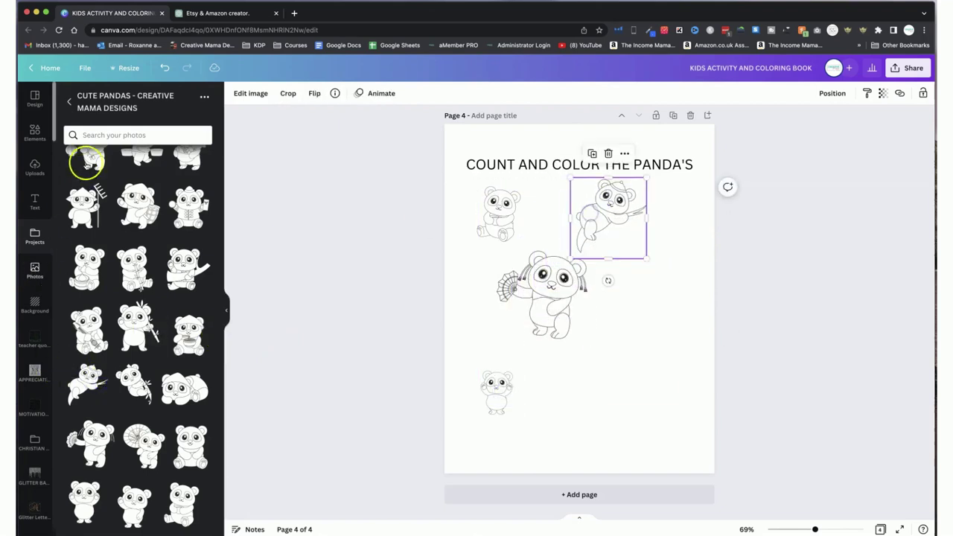
left_click(128, 276)
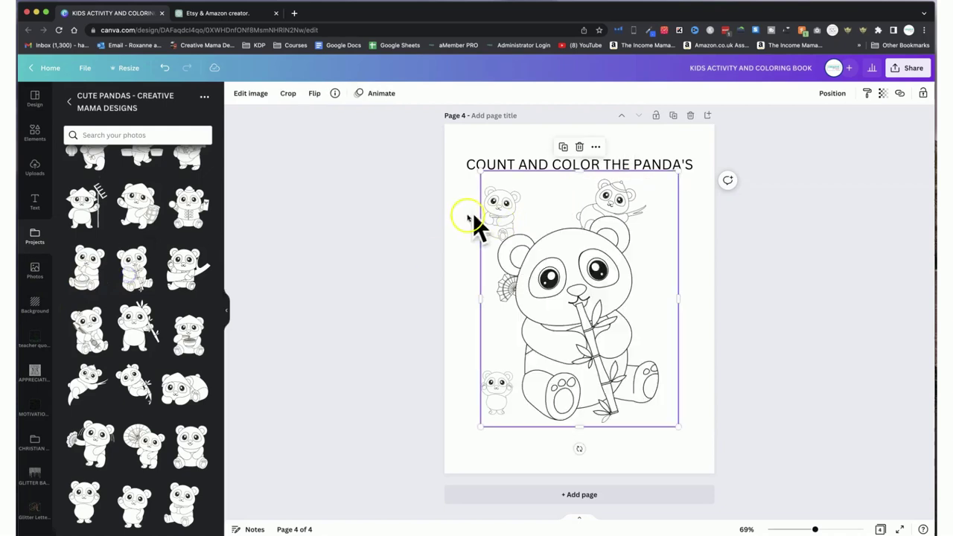
left_click_drag(677, 167, 559, 360)
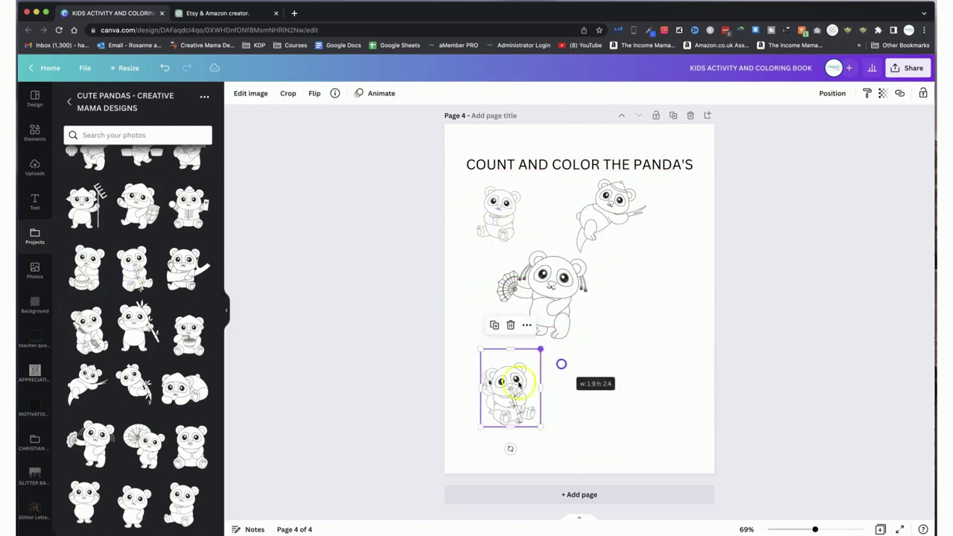
left_click_drag(522, 392, 662, 362)
- Add the panda in the buttoned jacket, shrink it and fit it between the leaping panda and the bamboo panda
scroll(187, 234, "up", 1)
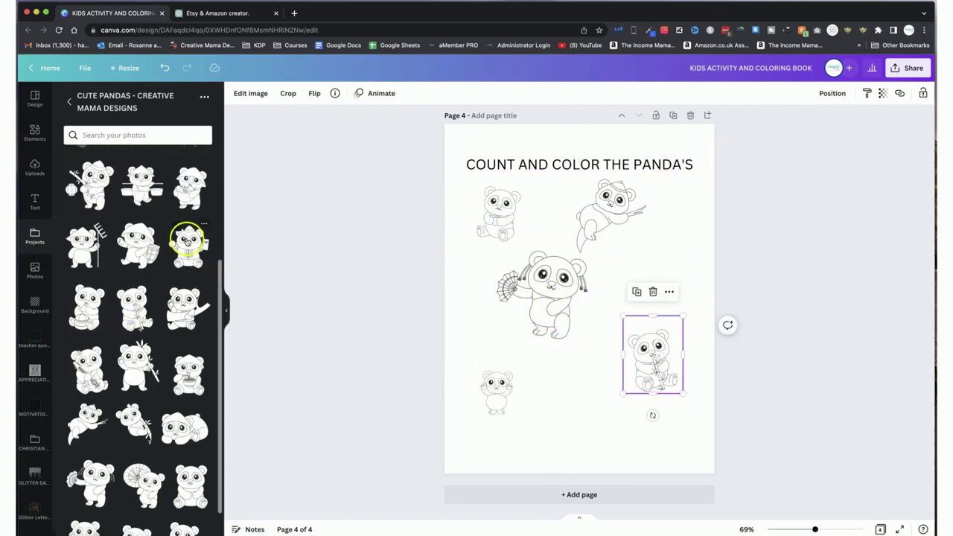
left_click(187, 234)
left_click_drag(680, 172, 575, 313)
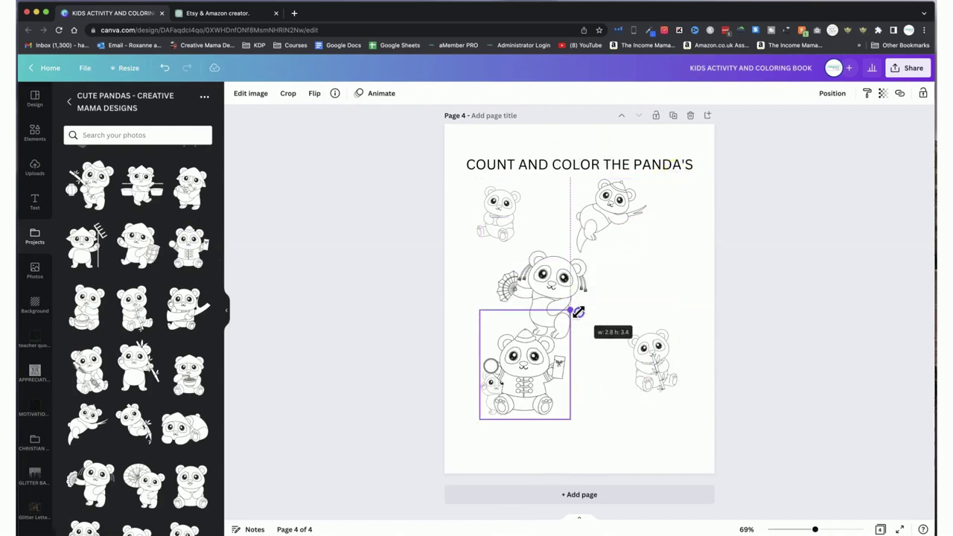
left_click_drag(532, 364, 651, 273)
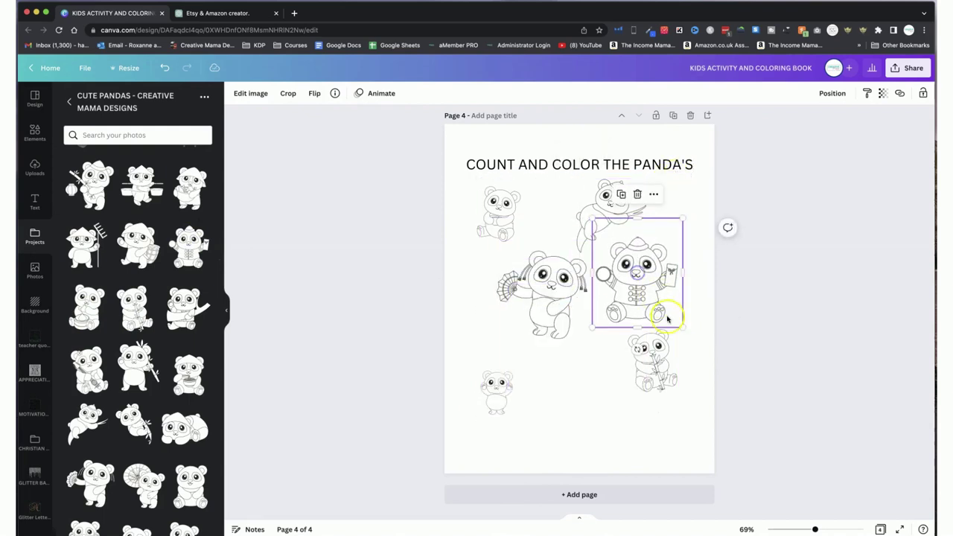
left_click_drag(683, 325, 658, 280)
left_click(638, 285)
- Add the panda carrying two buckets between the lower pandas, and shift the fan-holding and leaping pandas to space them out
left_click_drag(141, 186, 584, 376)
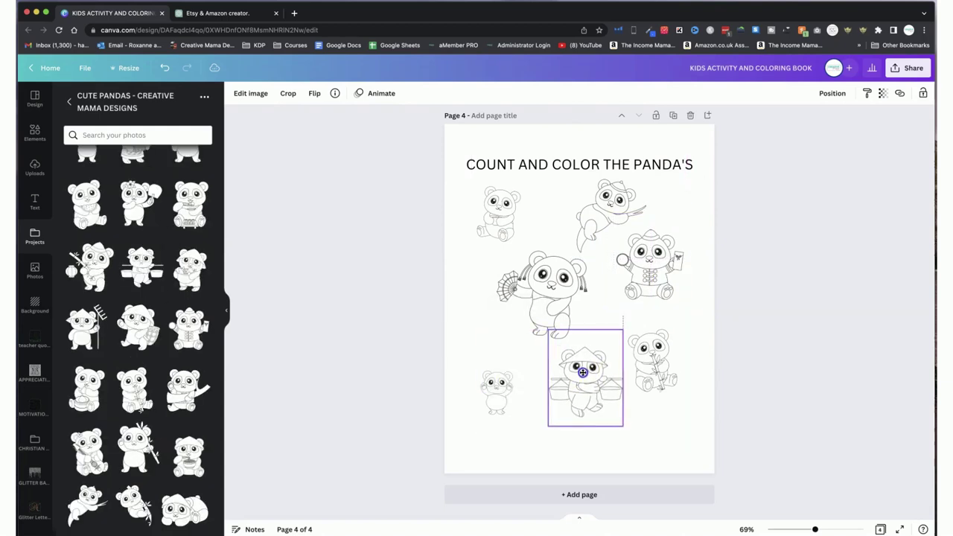
left_click(551, 298)
left_click_drag(551, 298, 538, 296)
left_click_drag(611, 198, 616, 205)
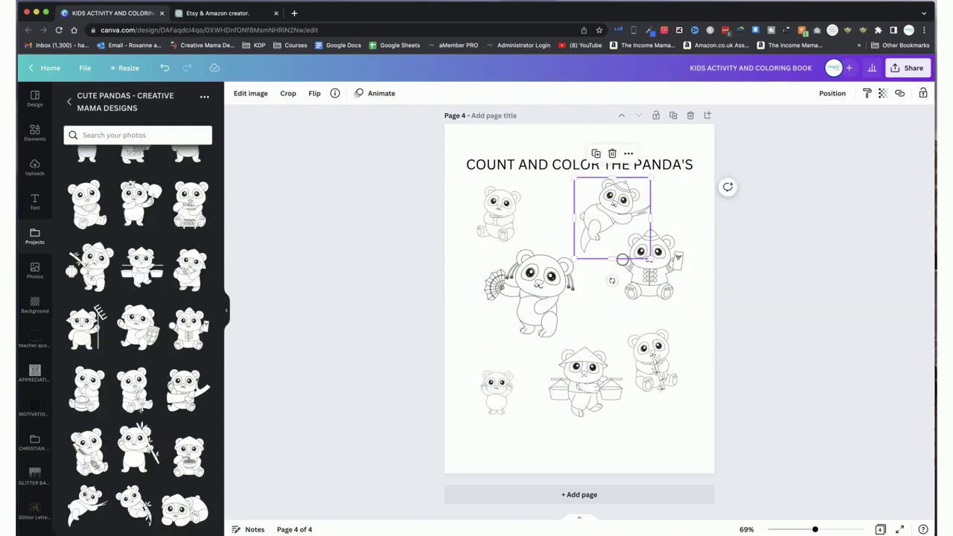
- Search the elements for "ANIMALS BLACK AND WHITE" graphics, filtered to free items
left_click(35, 133)
left_click(119, 99)
type("ANIMALS")
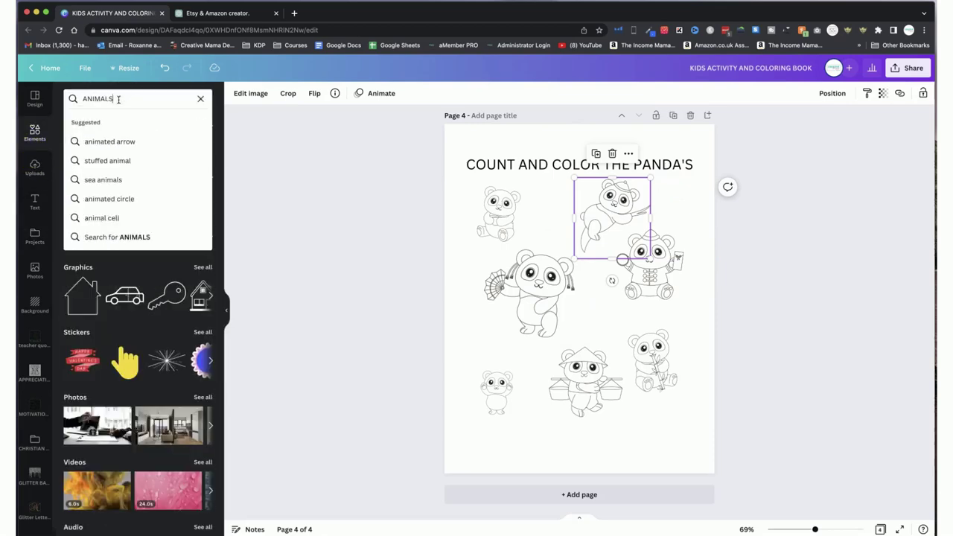
key("Return")
left_click(202, 99)
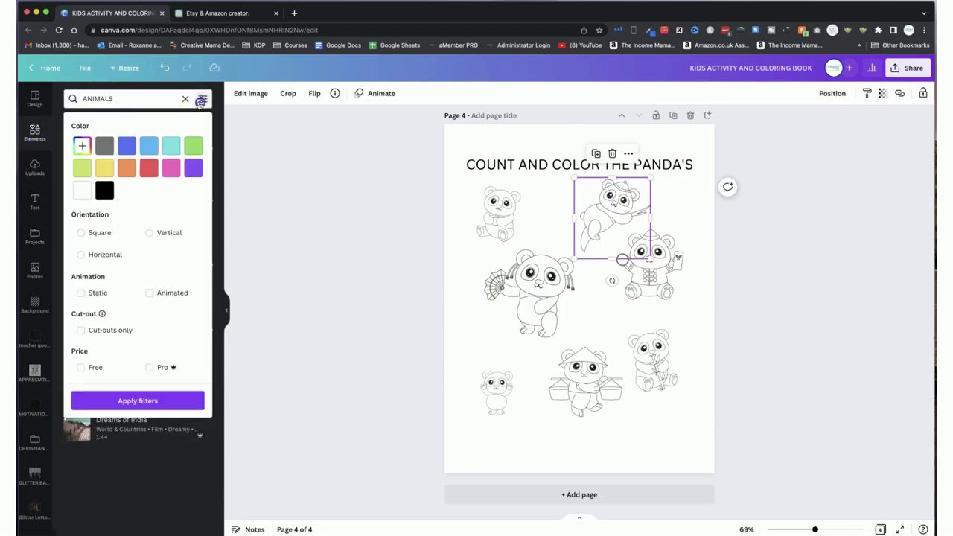
left_click(81, 367)
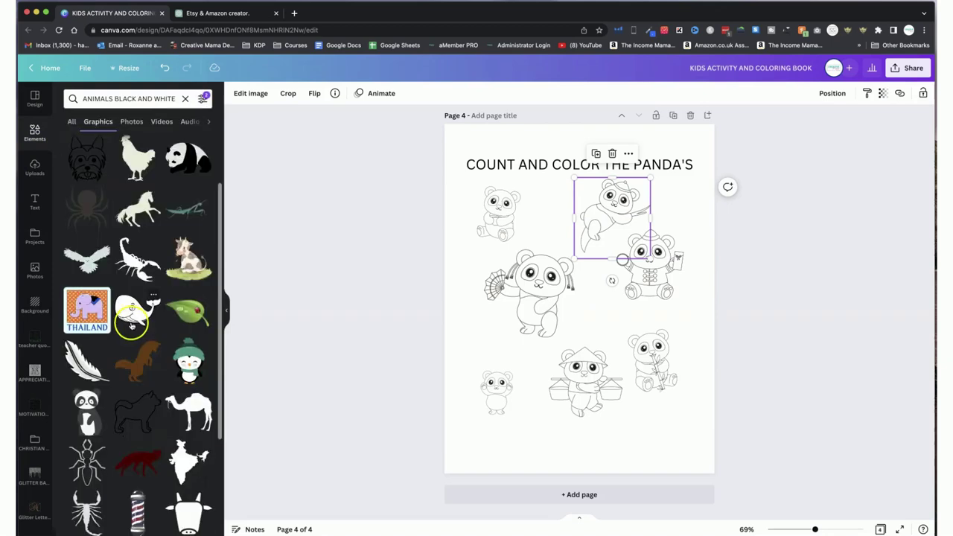
left_click(136, 310)
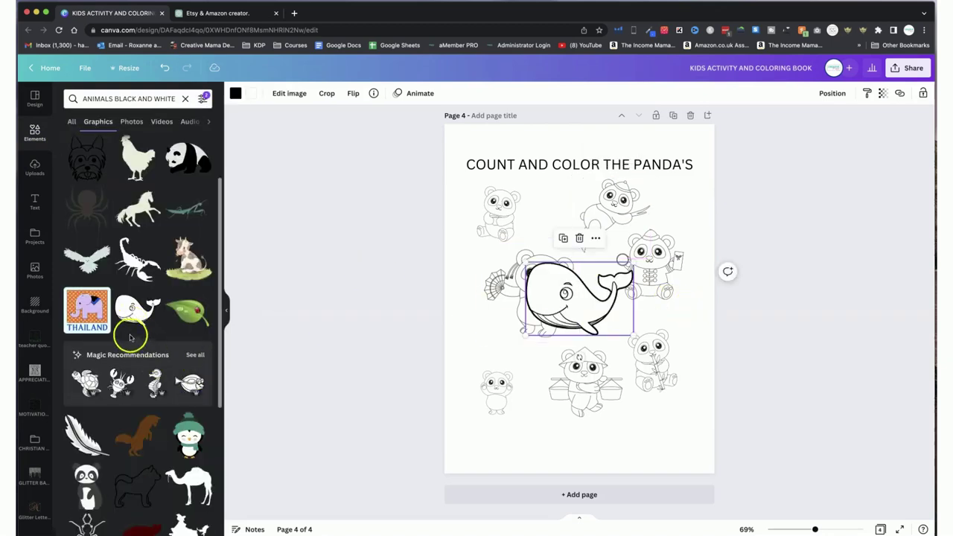
left_click(196, 356)
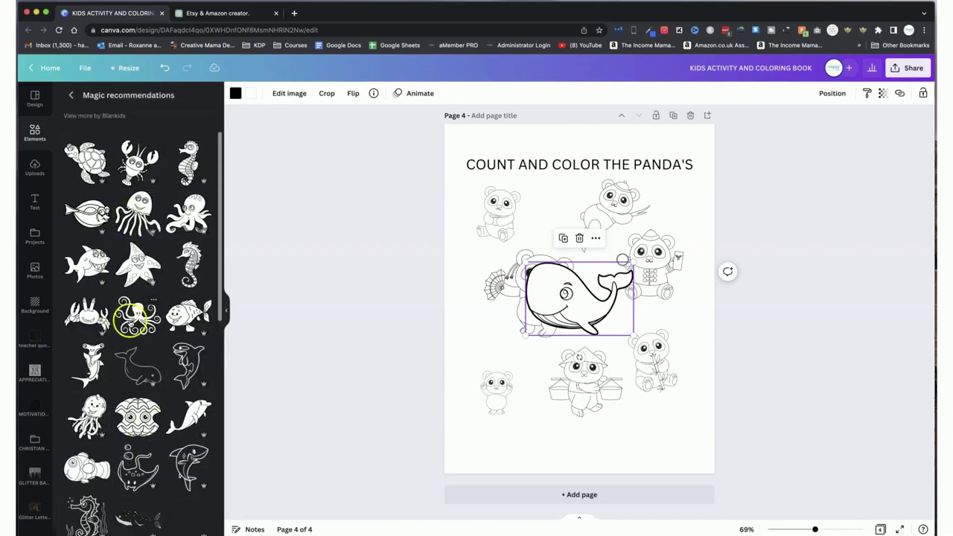
scroll(134, 311, "down", 2)
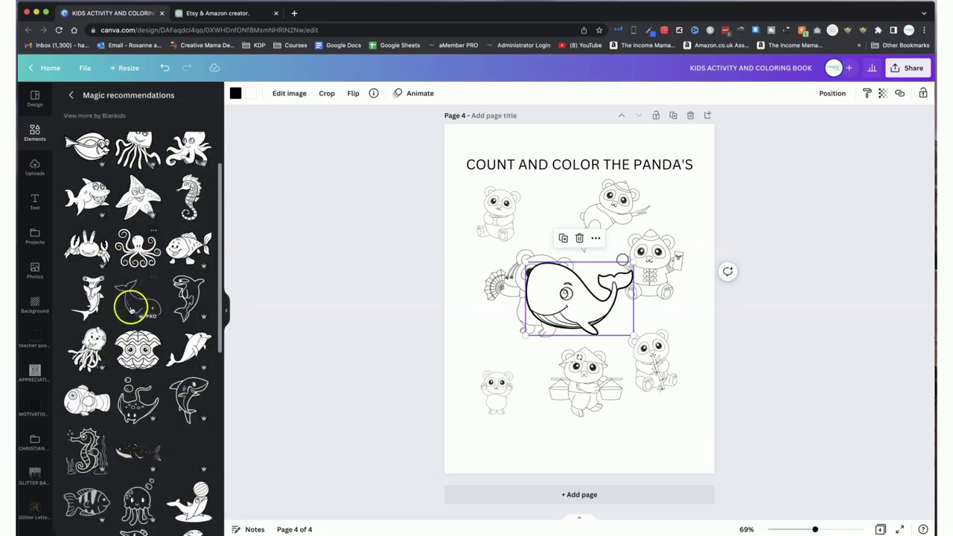
left_click_drag(132, 306, 552, 295)
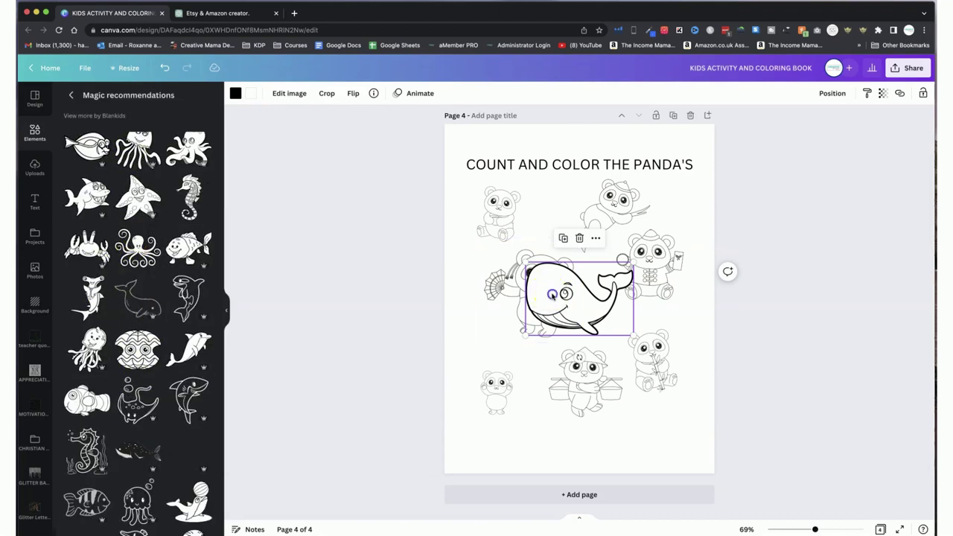
left_click(70, 94)
left_click(135, 101)
key("Escape")
key("Delete")
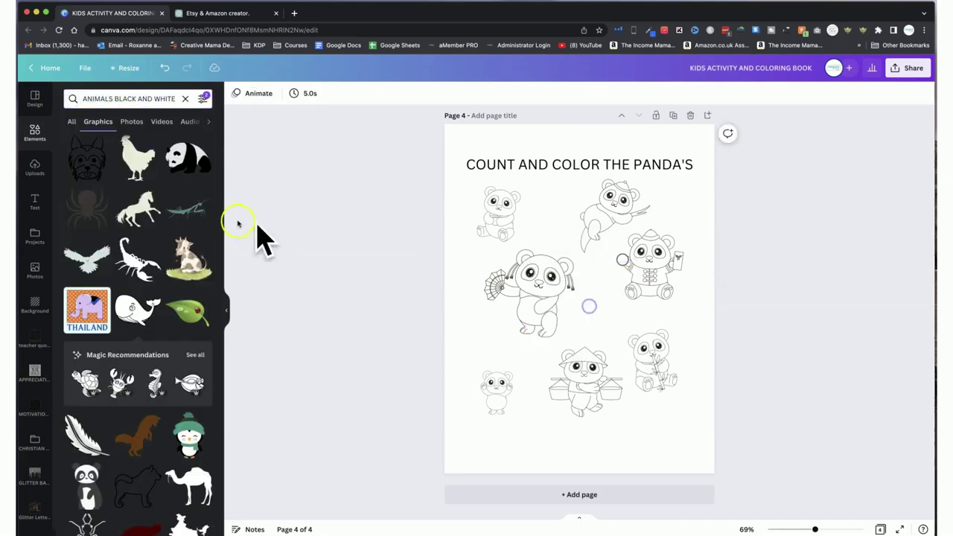
- Search for "ZOO ANIMALS" and "GIRAFFE", add the outlined giraffe to the page, and open all its similar recommendations
double_click(114, 100)
triple_click(114, 102)
key("BackSpace")
type("ZOO ANIMA")
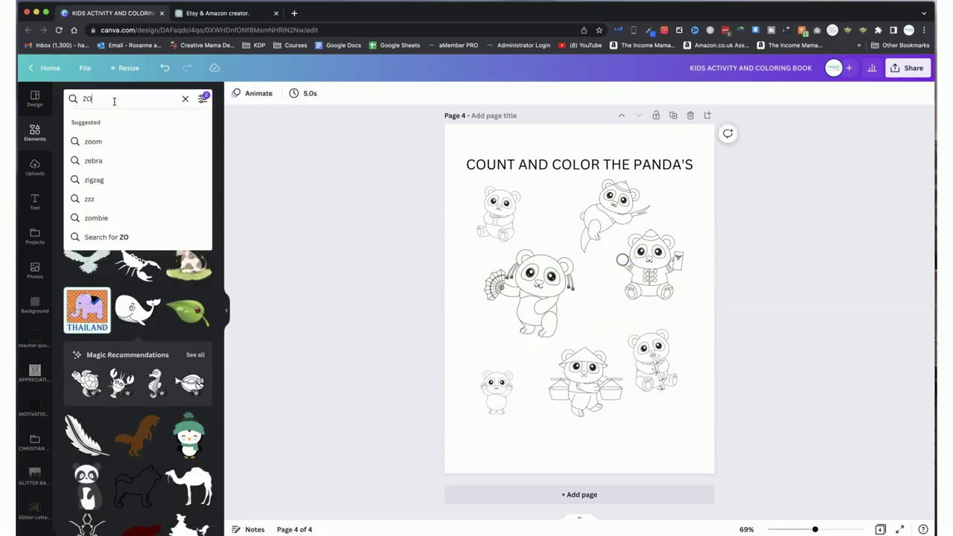
type("LS")
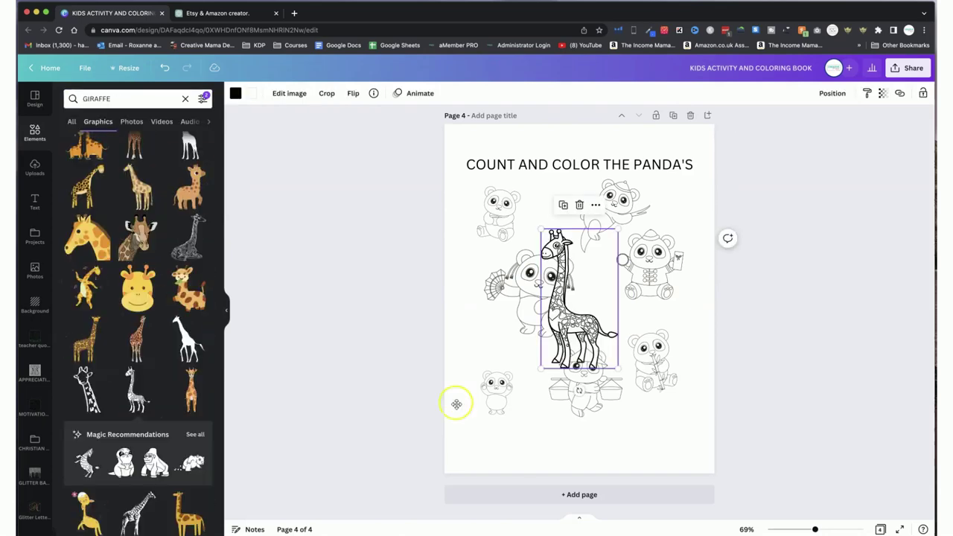
left_click(196, 434)
- Undo the added monkey, then shrink the giraffe and place it between the fan-holding panda and the panda in the buttoned jacket
left_click(194, 439)
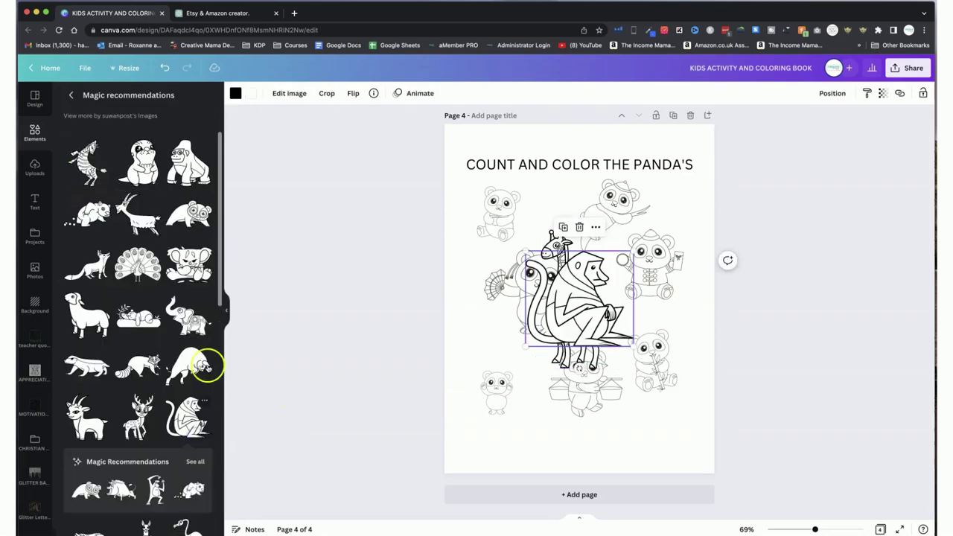
key("super+z")
left_click(591, 297)
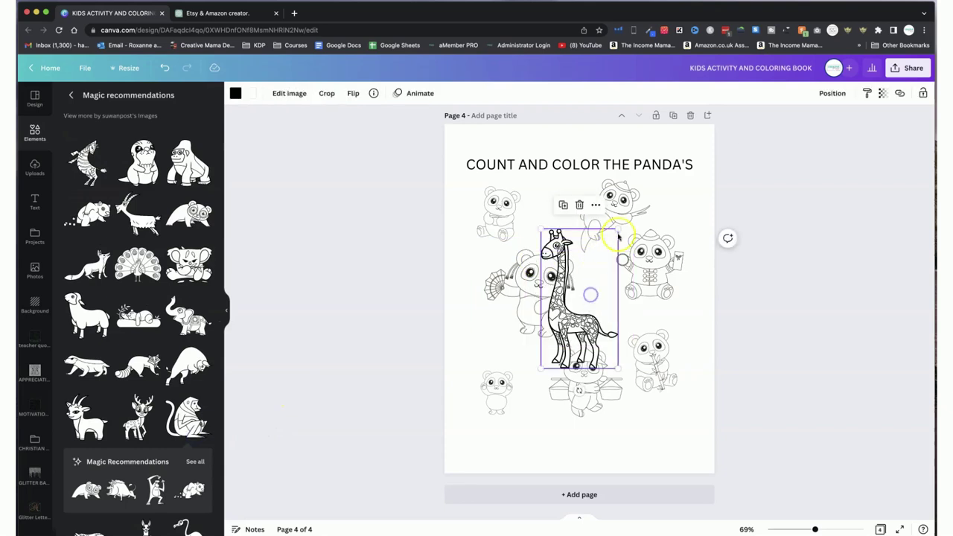
left_click_drag(617, 230, 605, 257)
left_click_drag(577, 313, 607, 302)
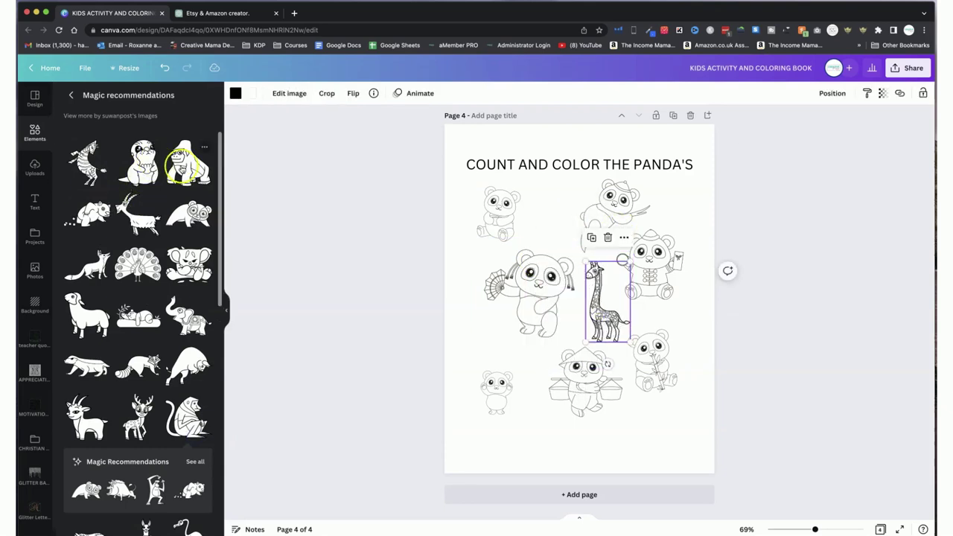
- Add the crawling big-eyed animal, shrink it to fit above the small standing panda, and shift the fan-holding panda up
left_click(191, 214)
left_click(632, 266)
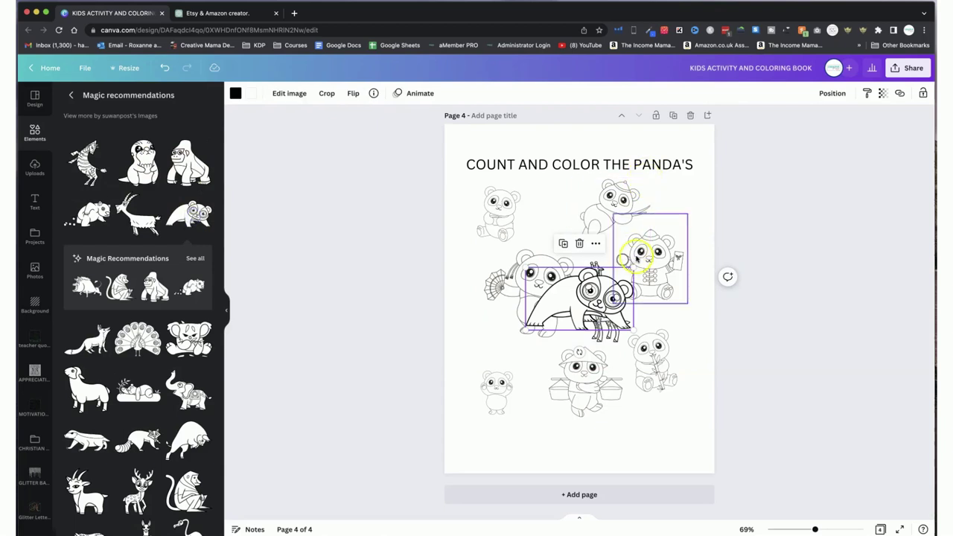
left_click_drag(631, 261, 596, 268)
left_click_drag(566, 313, 469, 362)
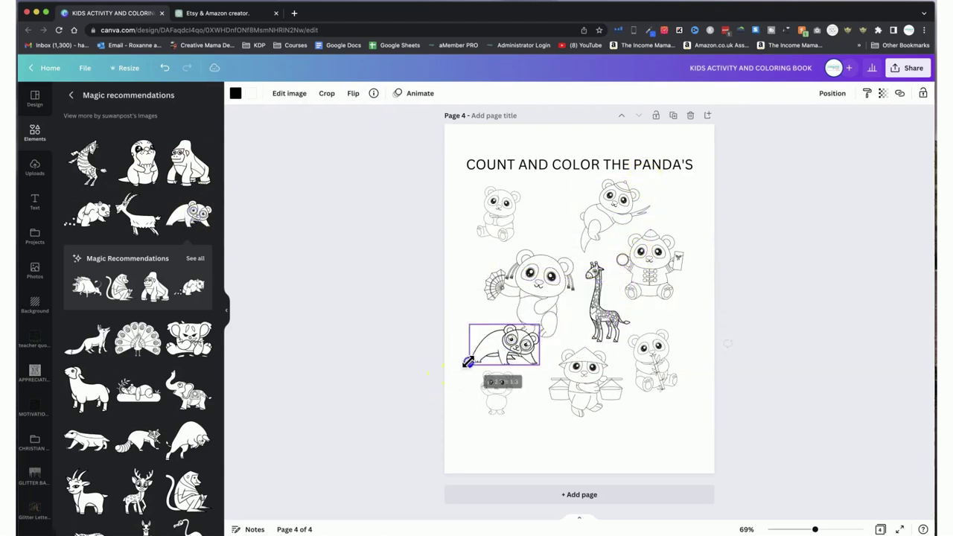
left_click_drag(521, 306, 536, 290)
left_click_drag(517, 336, 519, 350)
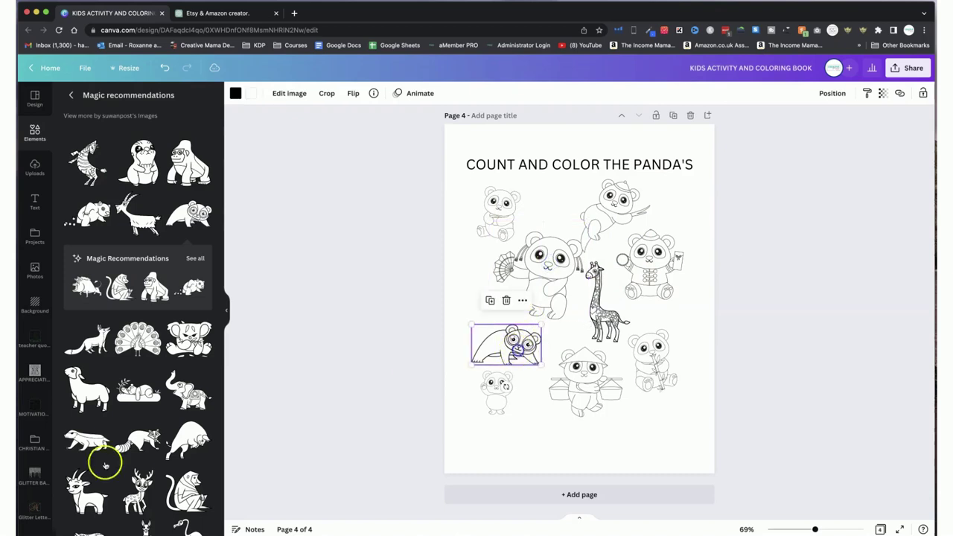
- Add the decorated elephant and shrink it to fit between the sitting panda and the leaping panda under the title
scroll(119, 383, "down", 2)
left_click(186, 342)
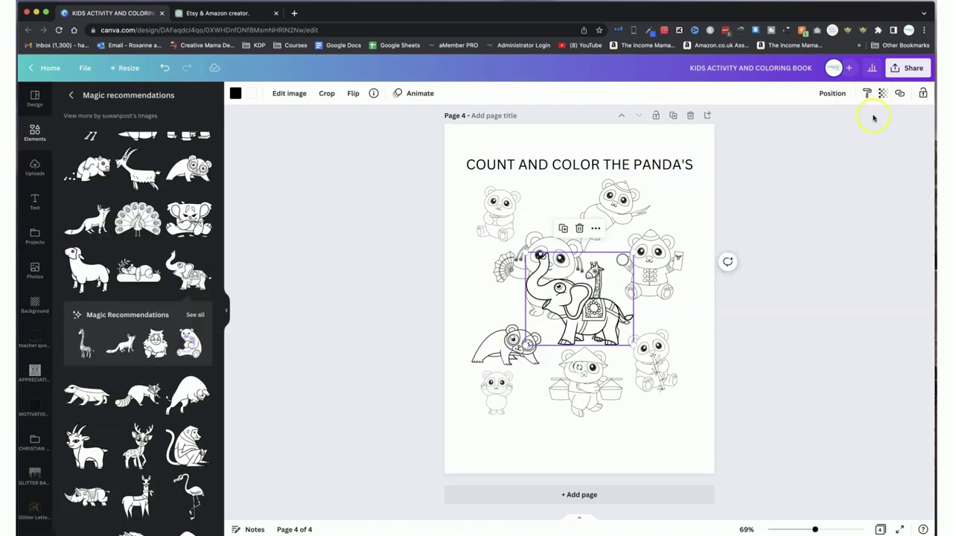
left_click_drag(634, 250, 517, 179)
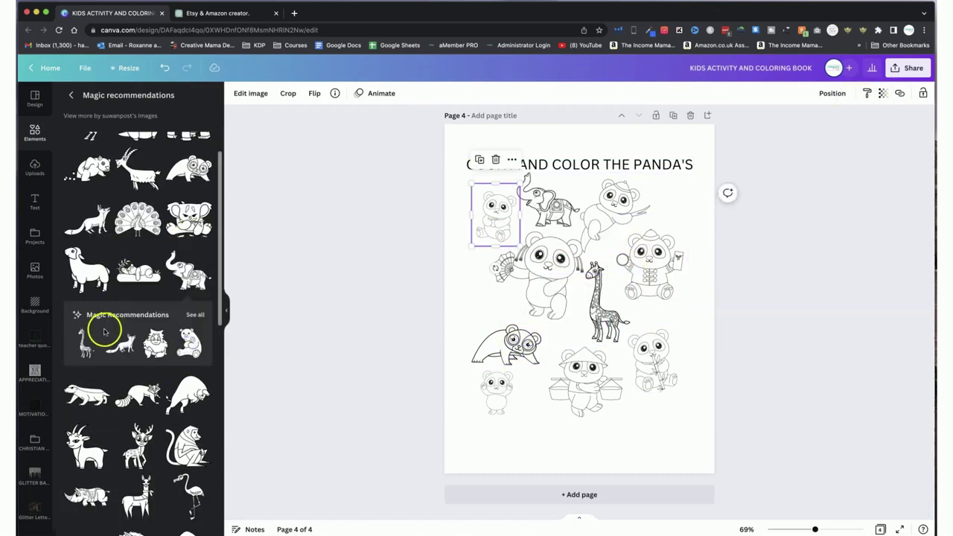
- Add the peacock, shrink it and fit it above the panda in the buttoned jacket, adjusting the neighbouring pandas
scroll(102, 330, "down", 5)
scroll(102, 330, "up", 7)
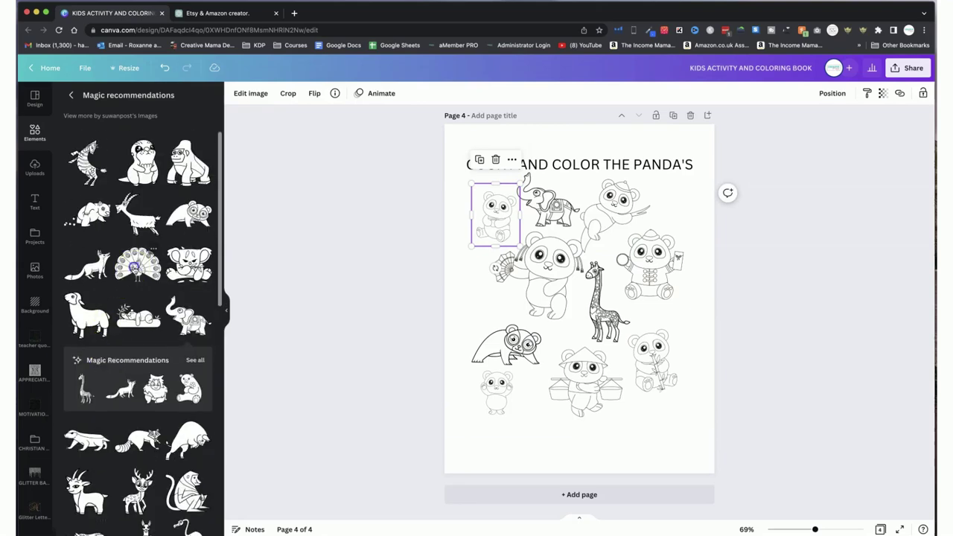
left_click(138, 264)
left_click_drag(630, 256, 655, 222)
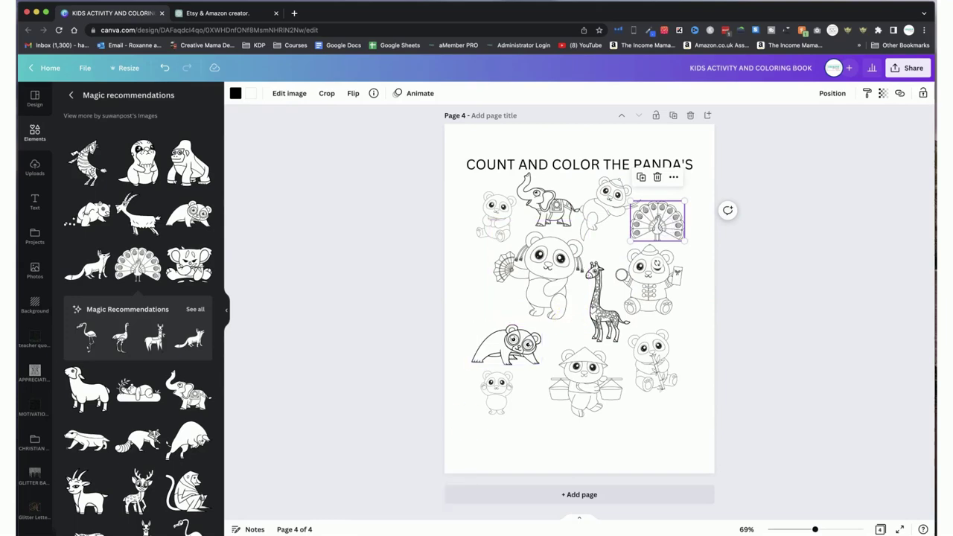
left_click(464, 465)
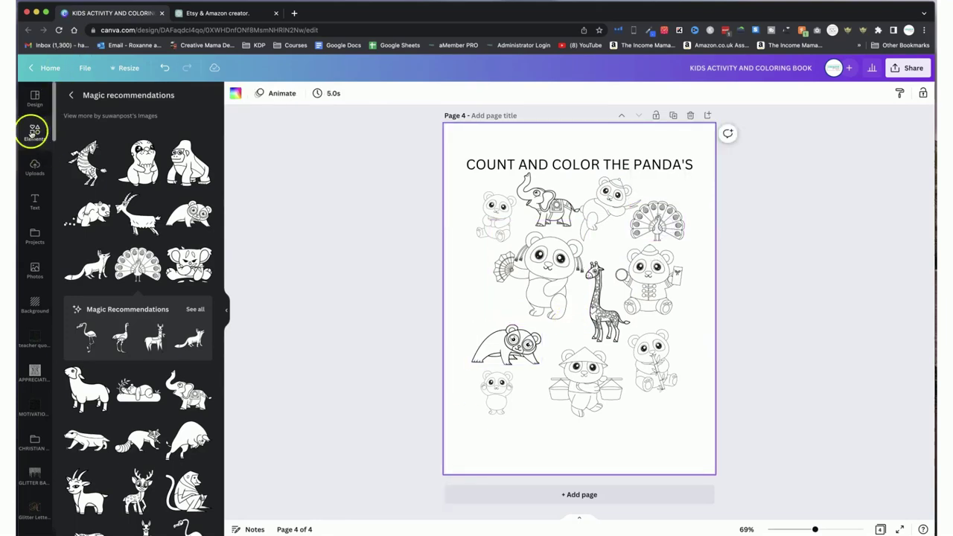
- Search for "SQUARE", add the square outline, color it black, and shrink it into the page's lower right corner
left_click(31, 132)
left_click(119, 98)
type("SQUARE")
key("Return")
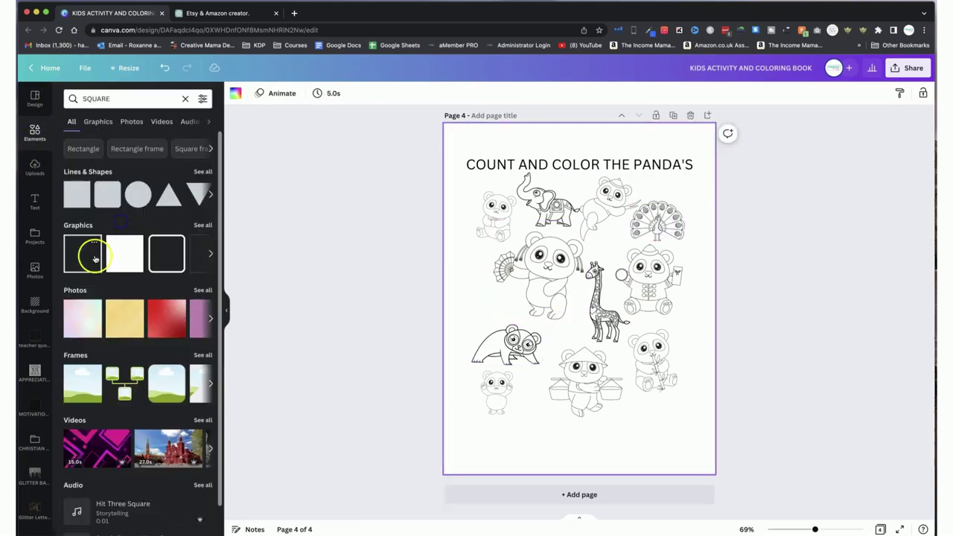
left_click(89, 256)
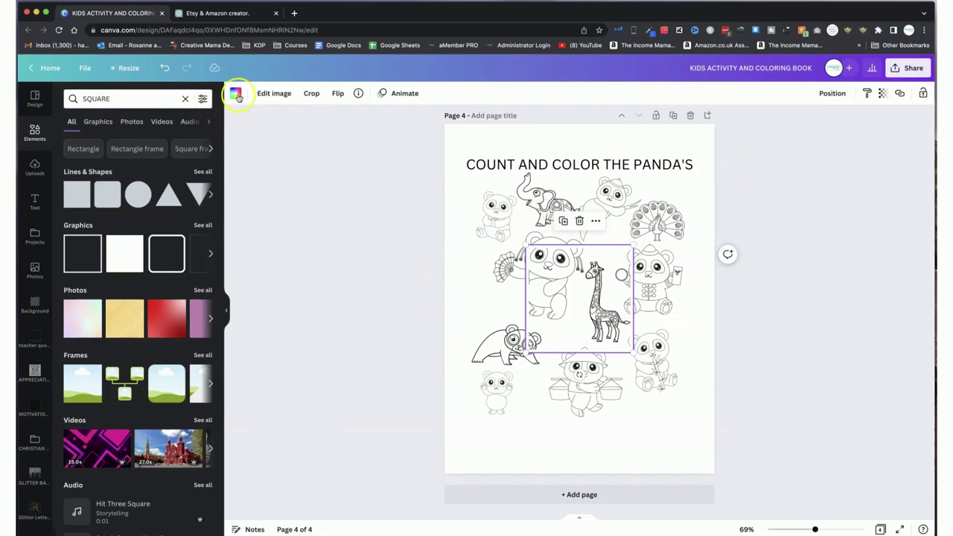
left_click(235, 93)
left_click(101, 215)
left_click(99, 140)
left_click_drag(633, 248, 649, 436)
- Duplicate the page title below the animals and change the copy to "HOW MANY PANDA'S DID YOU COUNT?"
left_click(584, 164)
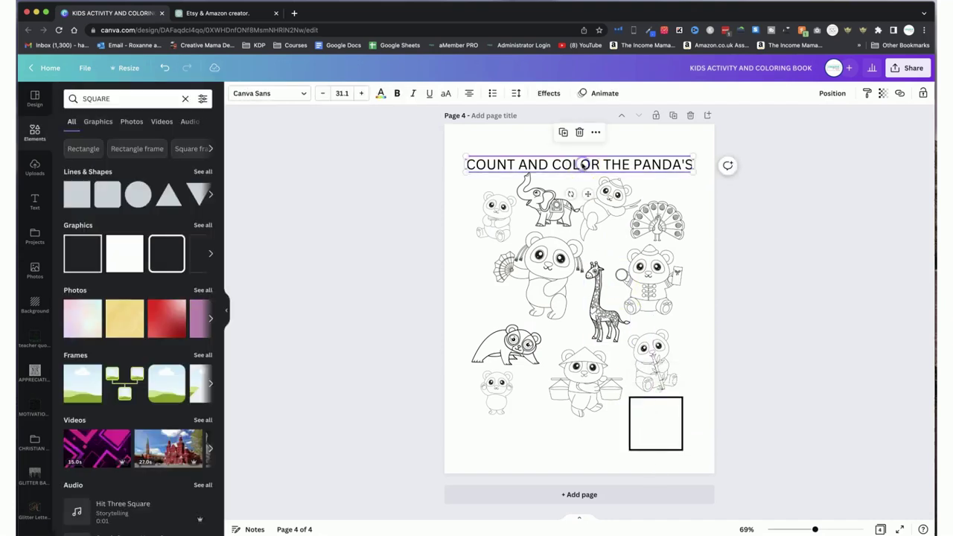
key("super+d")
left_click_drag(585, 167, 580, 422)
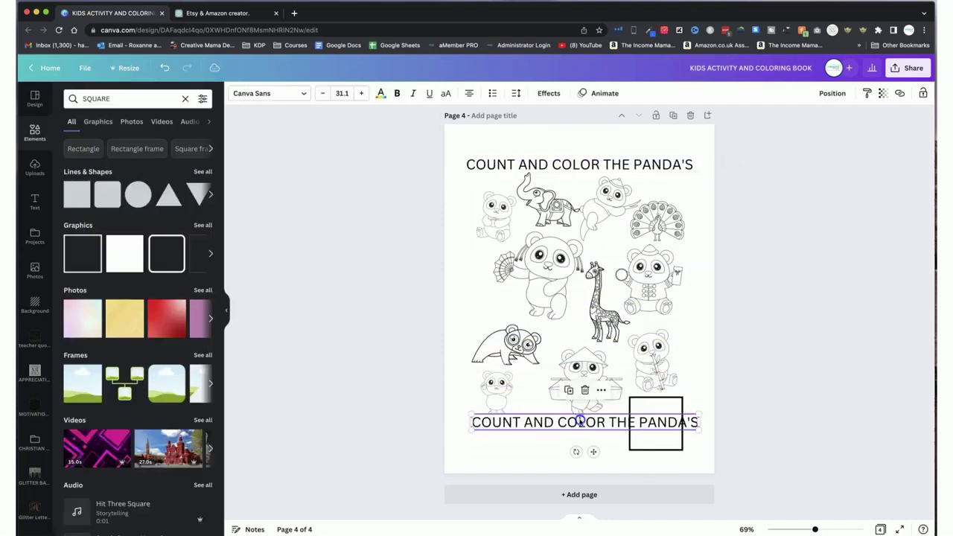
type("HOW MANY PAN")
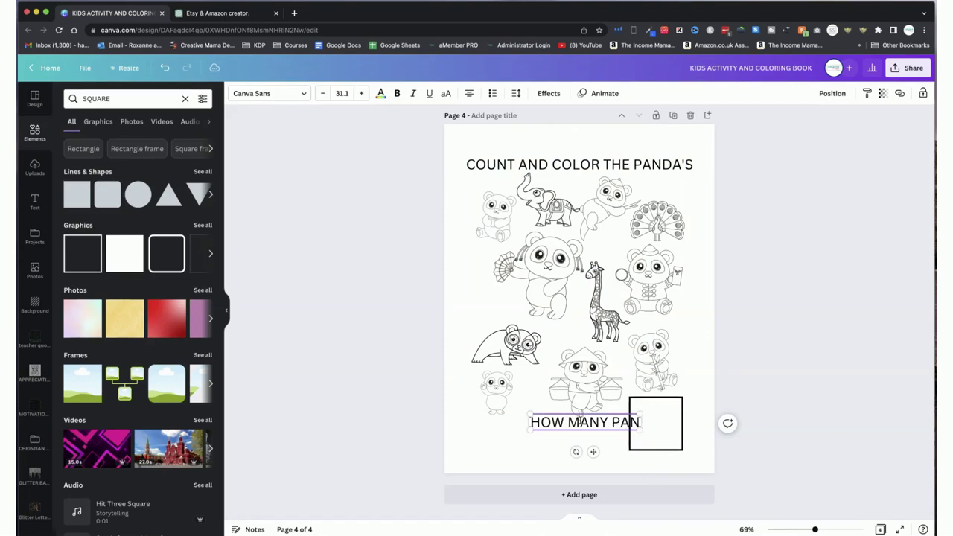
type("DA'S DID Y")
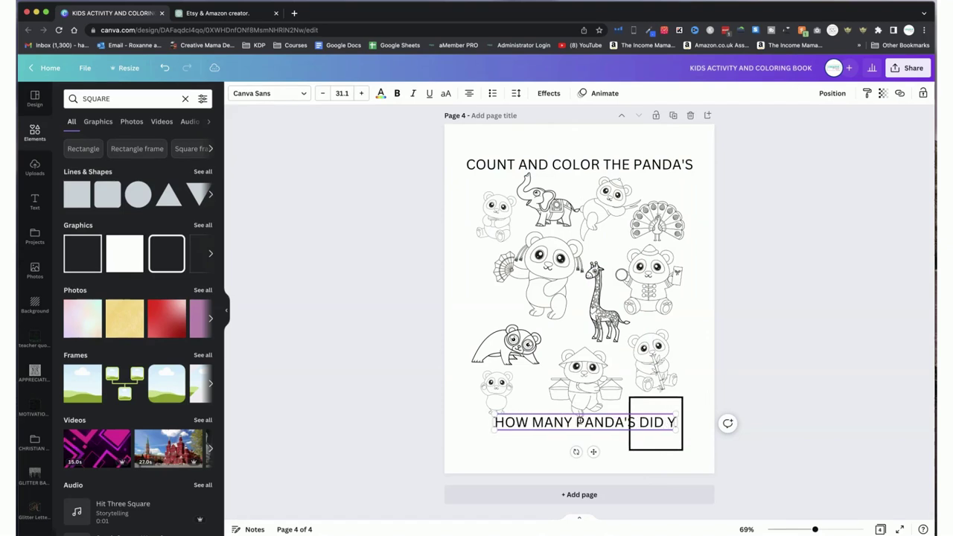
type("OU COUNT?")
- Shrink the counting question to size 18.3 beside the slightly reduced answer square, and nudge the bucket-carrying and fan-holding pandas into place
left_click_drag(711, 412, 607, 429)
left_click(557, 445)
left_click(670, 436)
mouse_move(681, 449)
left_mouse_down()
mouse_move(675, 440)
mouse_move(678, 446)
left_mouse_up()
left_click_drag(595, 394, 590, 397)
left_click(564, 432)
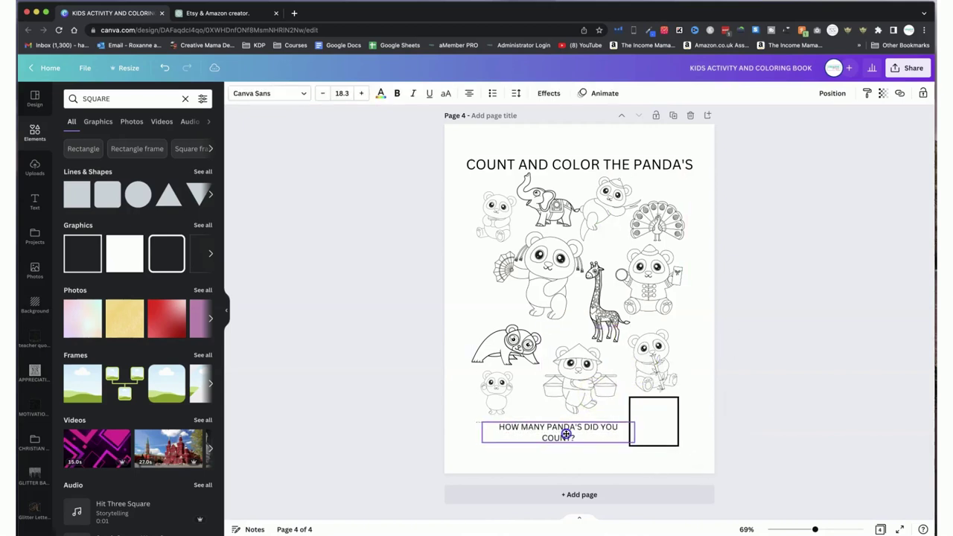
left_click_drag(563, 431, 560, 436)
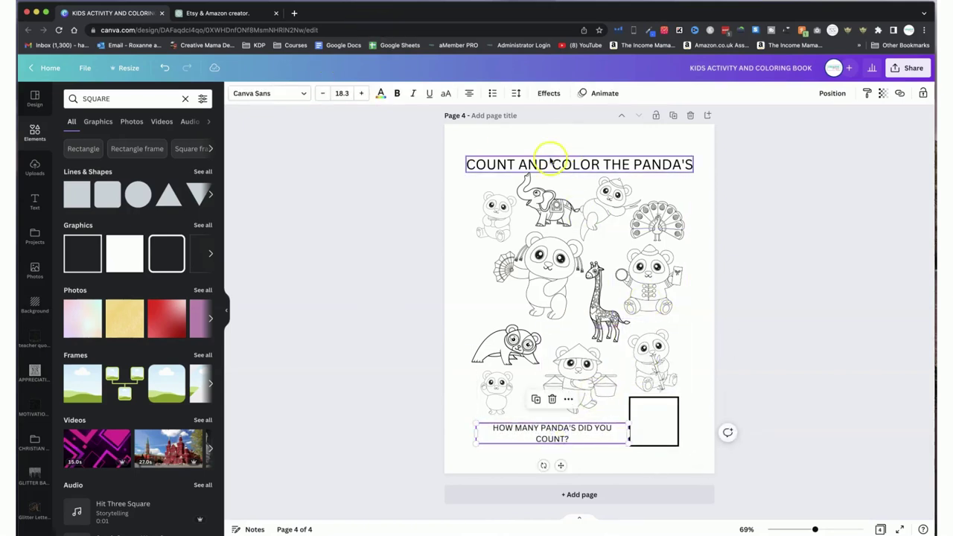
left_click_drag(503, 294, 494, 296)
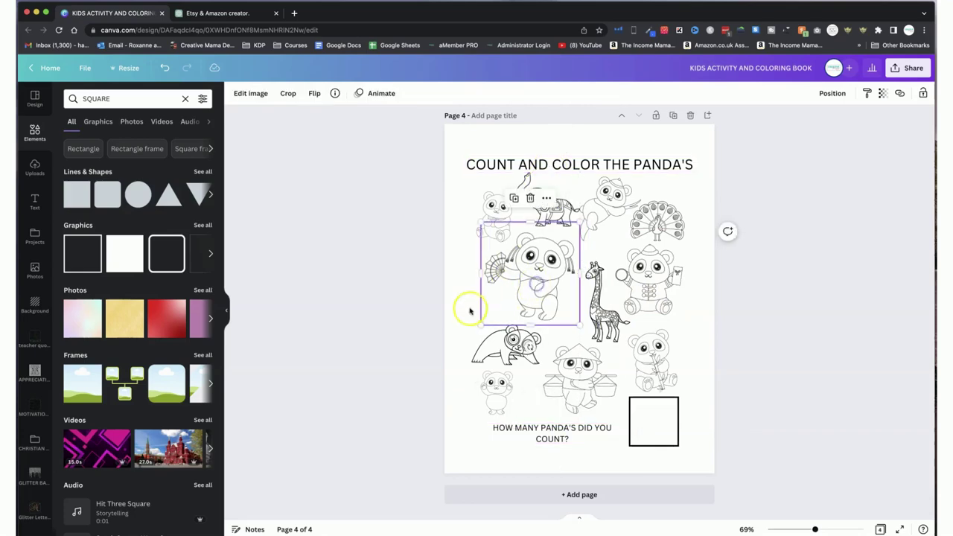
left_click(446, 221)
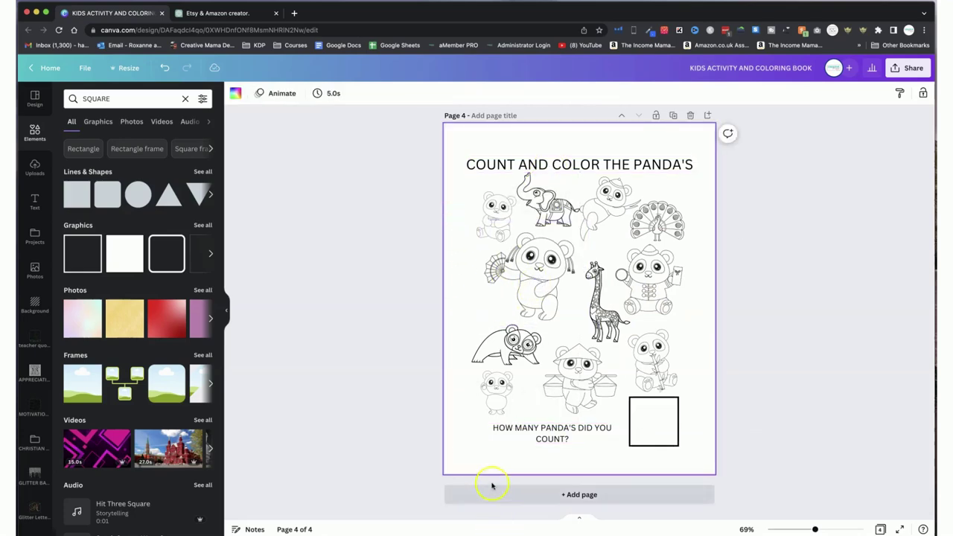
- Check the fill-in-the-blank idea on page 1, and ask ChatGPT for 5 Panda themed fill in the blank sentences for this activity book
scroll(432, 179, "up", 15)
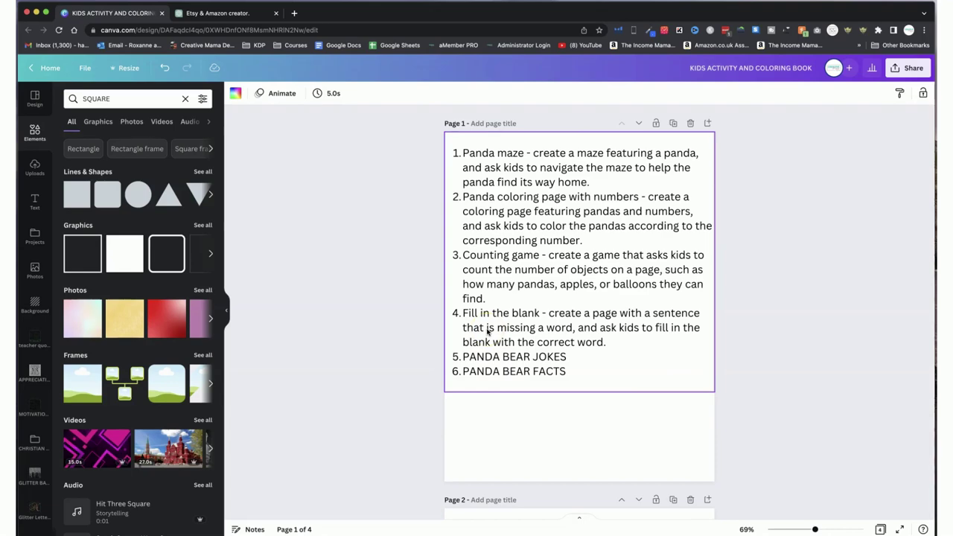
scroll(488, 332, "down", 5)
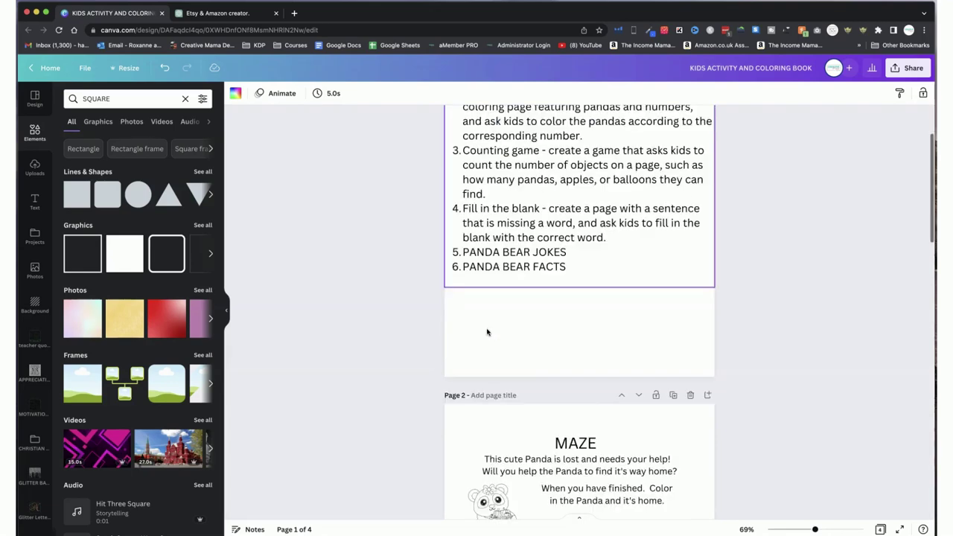
scroll(488, 332, "up", 3)
scroll(488, 332, "down", 15)
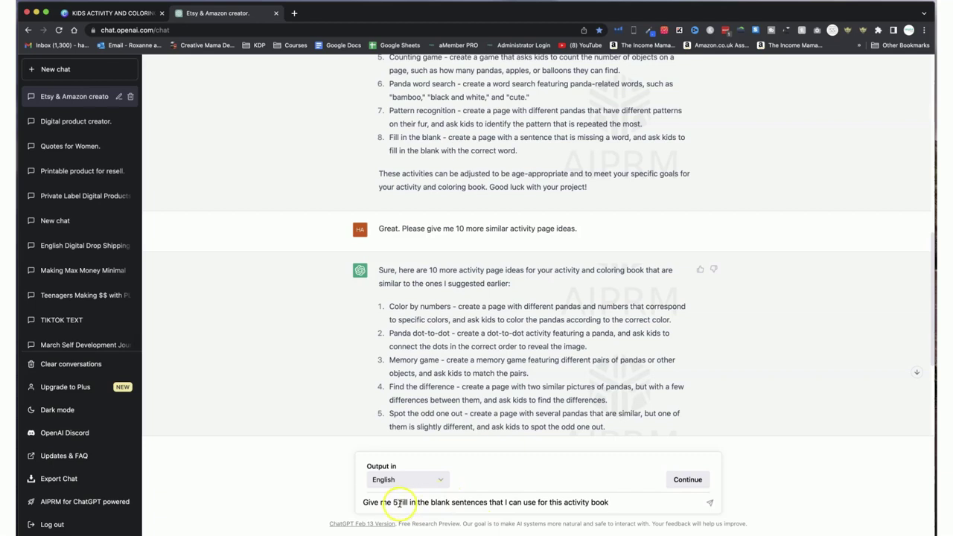
left_click(400, 503)
type("Panda ")
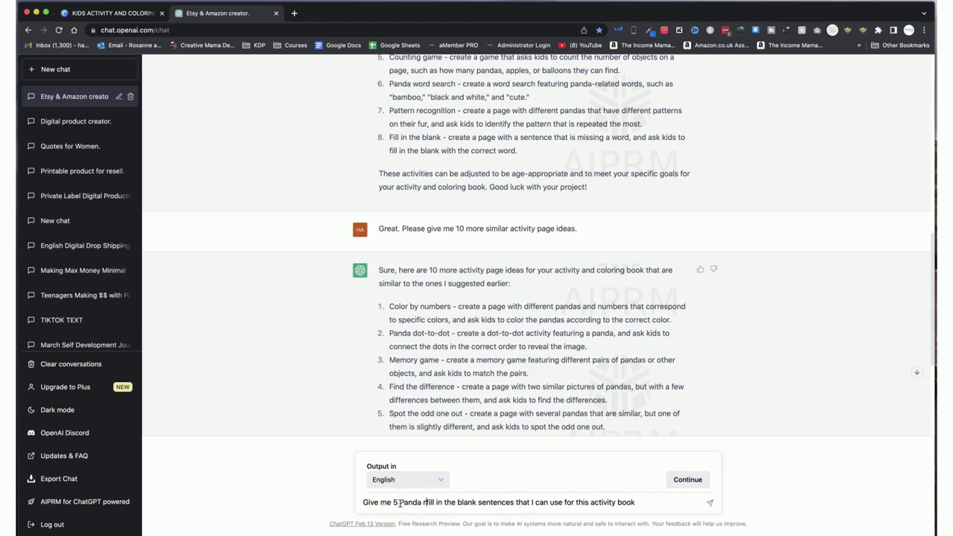
type("themed")
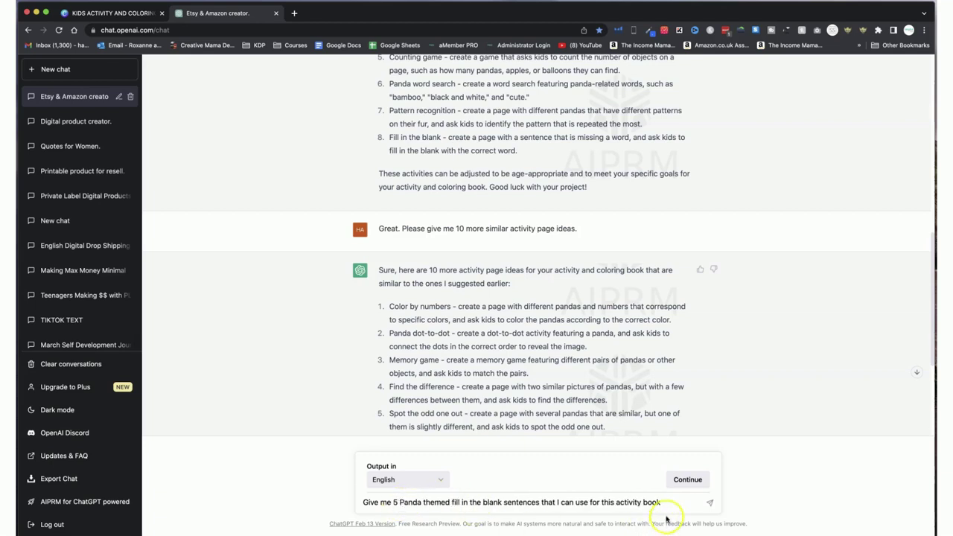
left_click(674, 504)
key("Return")
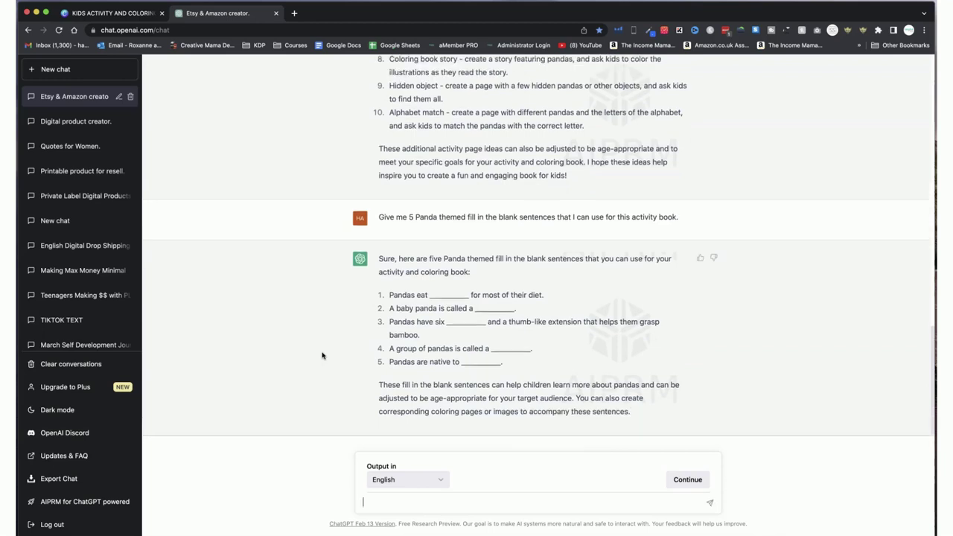
- Ask ChatGPT to rewrite the fill-in-the-blank sentences aimed at a 4 year old
left_click(381, 503)
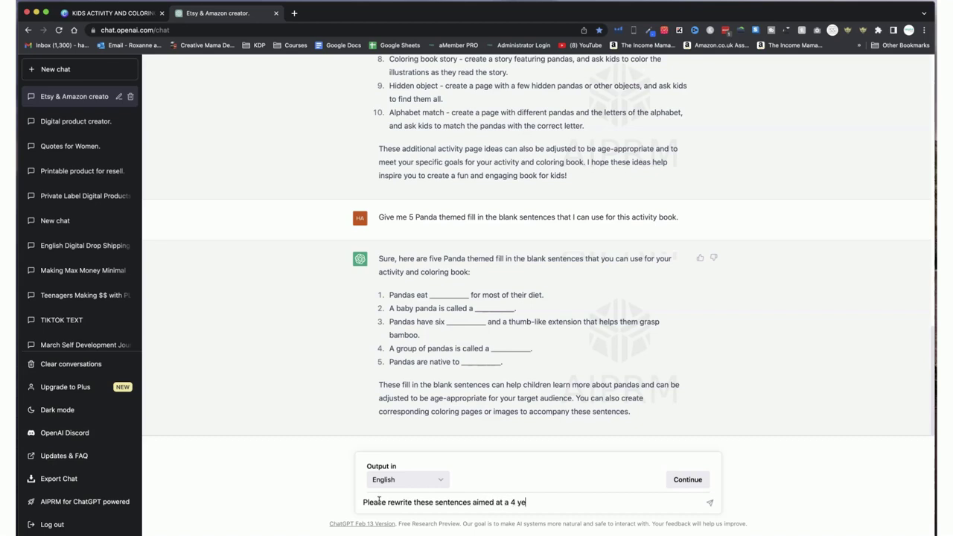
type("old.")
key("Return")
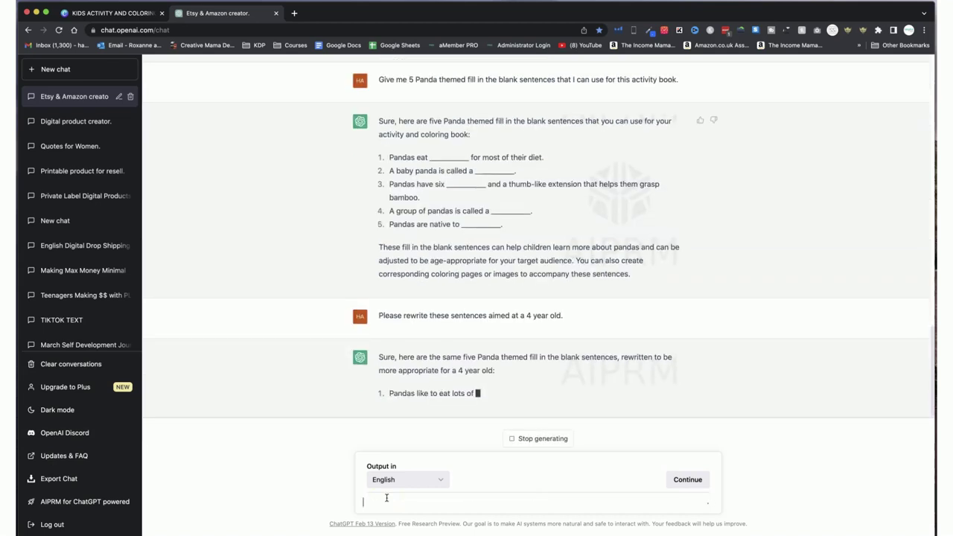
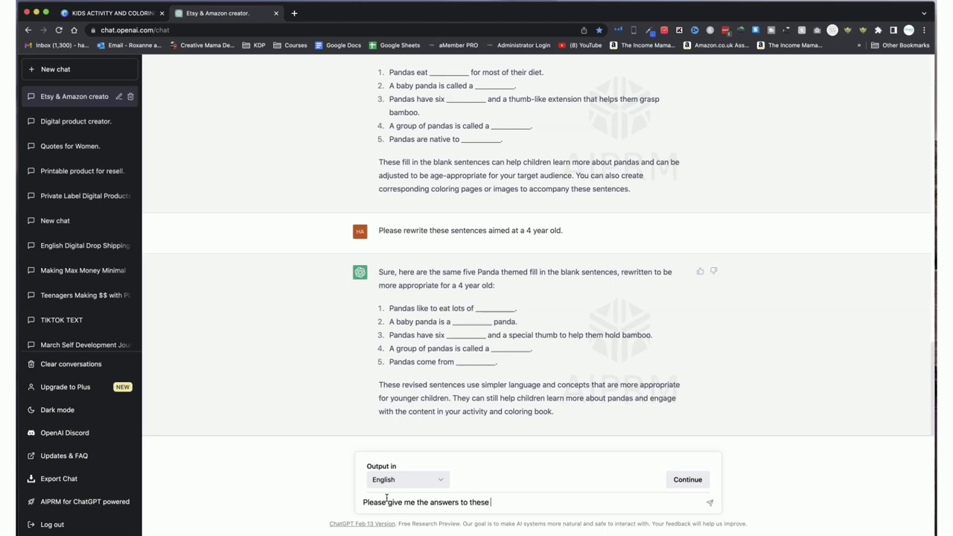
- Ask ChatGPT for the answers to these questions, specifying the 5 fill in the blank sentences above
key("Return")
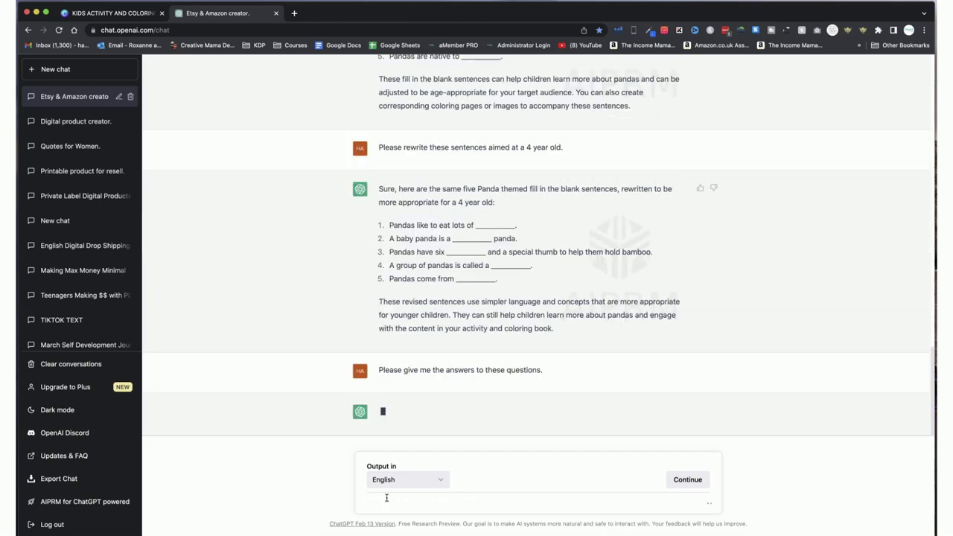
left_click(415, 503)
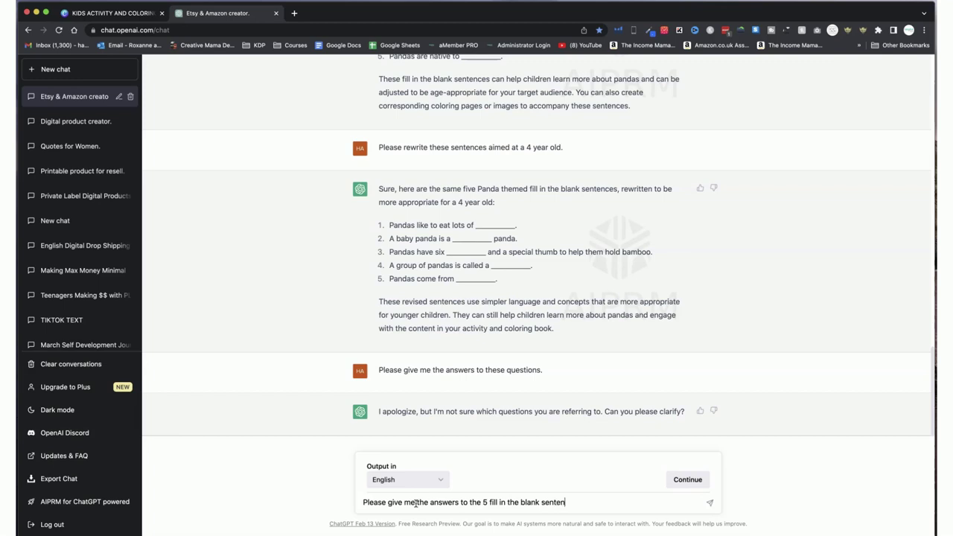
type("ve.")
key("Return")
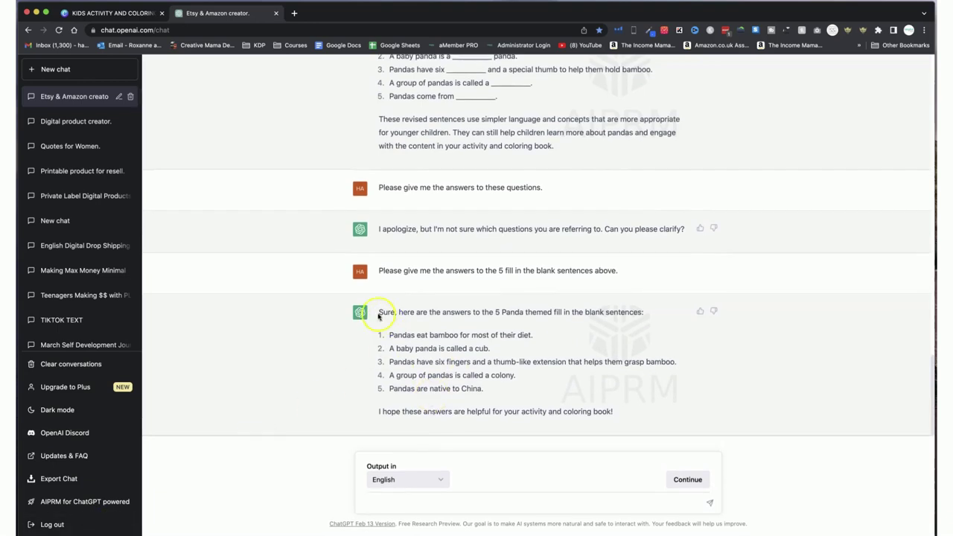
- Return to Canva, copy the counting page's title onto a new page 5 and change it to "FILL IN THE BLANKS"
key("ctrl+shift+Tab")
left_click(579, 186)
key("ctrl+c")
scroll(579, 298, "down", 5)
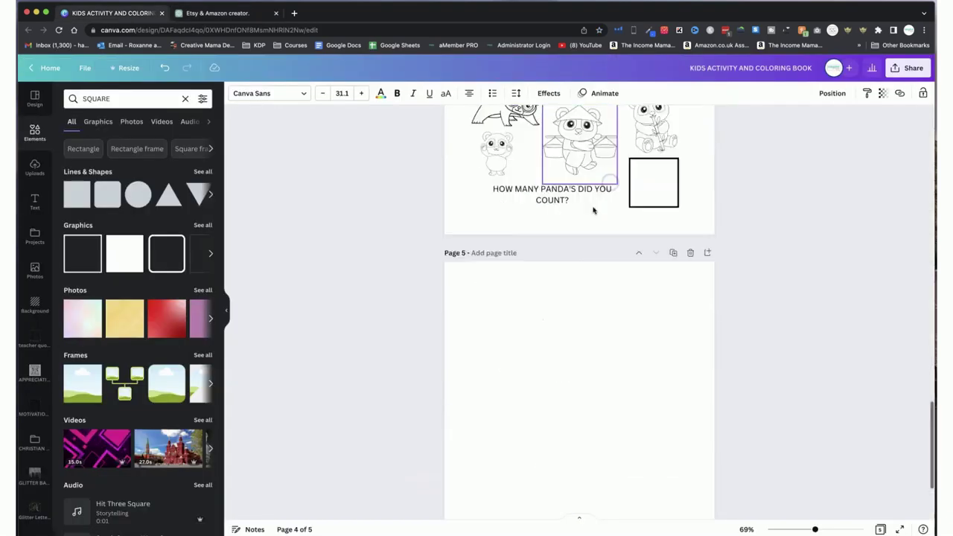
key("ctrl+v")
double_click(538, 164)
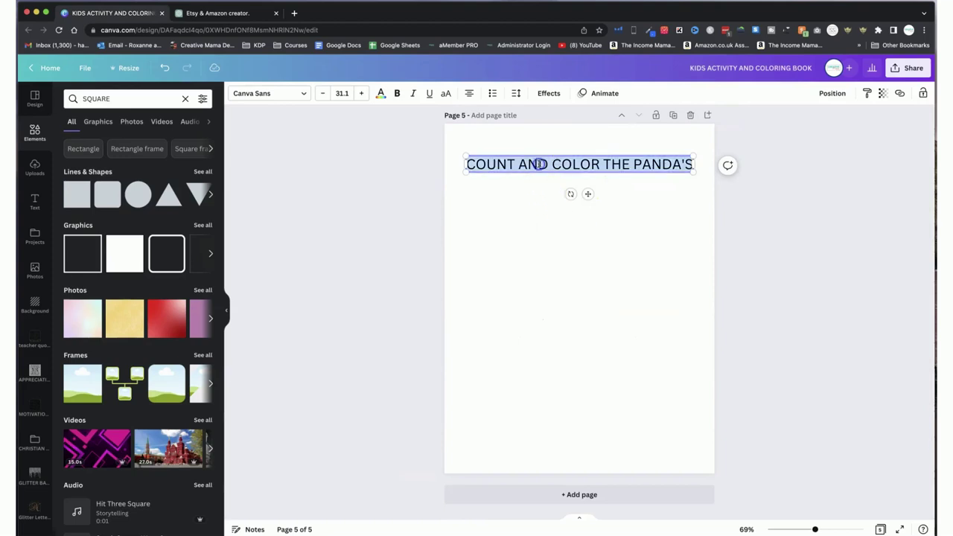
type("FILL IN TH")
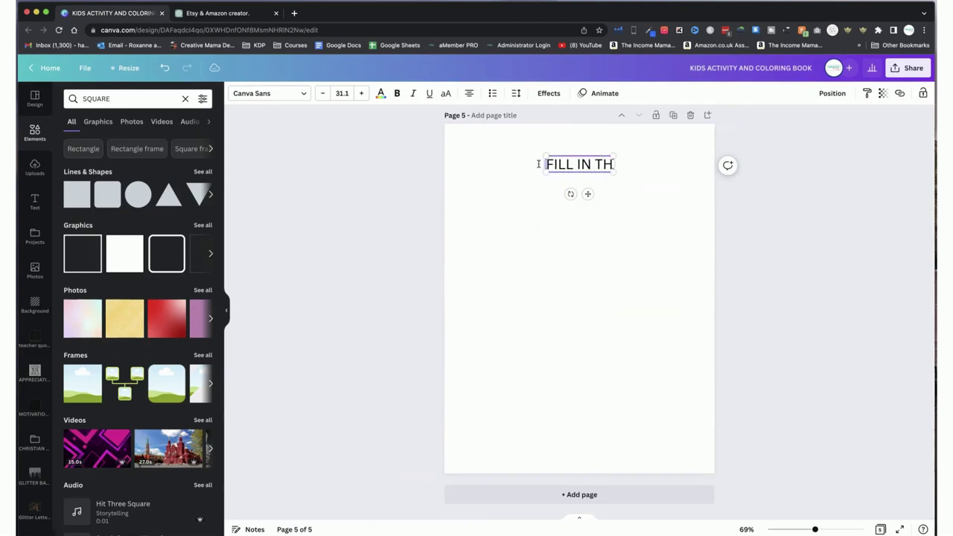
type("E BLANKS")
left_click(530, 193)
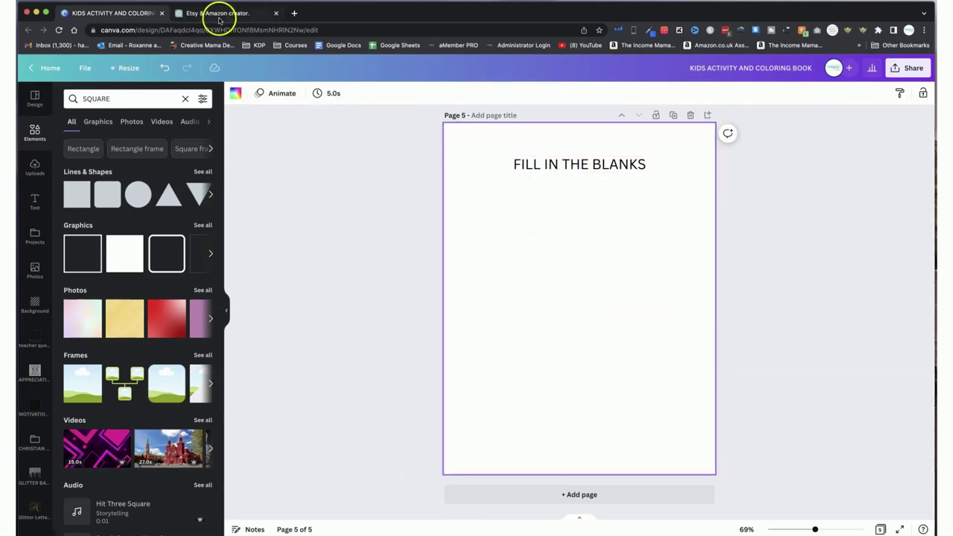
- Copy ChatGPT's "Pandas like to eat lots of" sentence below the page 5 title, widen its text box and set the size to 26
left_click(224, 21)
left_click(101, 13)
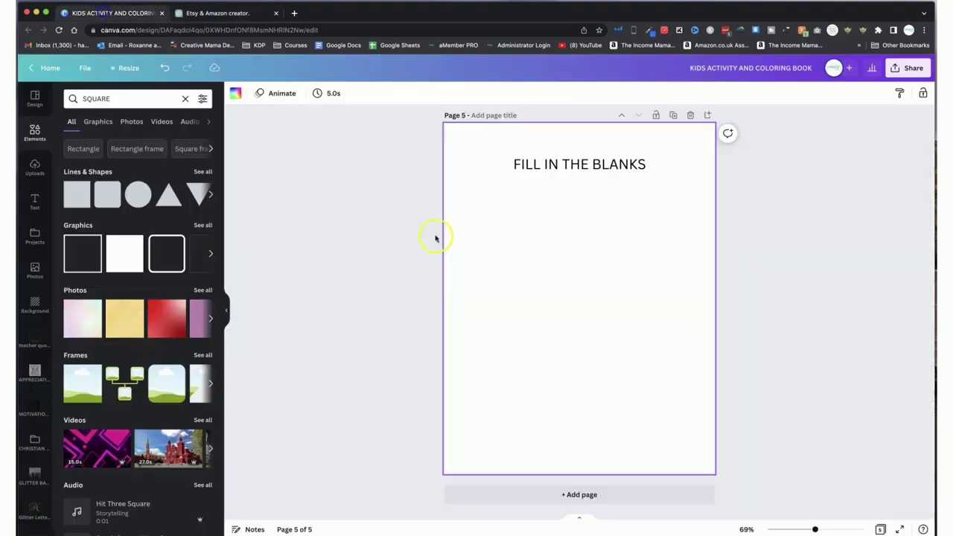
key("ctrl+v")
left_click_drag(624, 296, 562, 196)
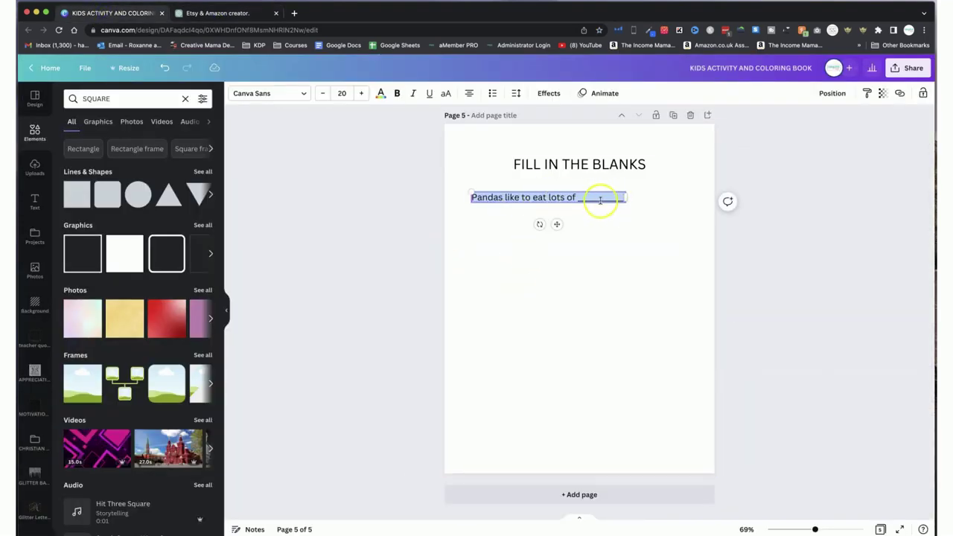
left_click_drag(627, 197, 688, 197)
left_click(344, 92)
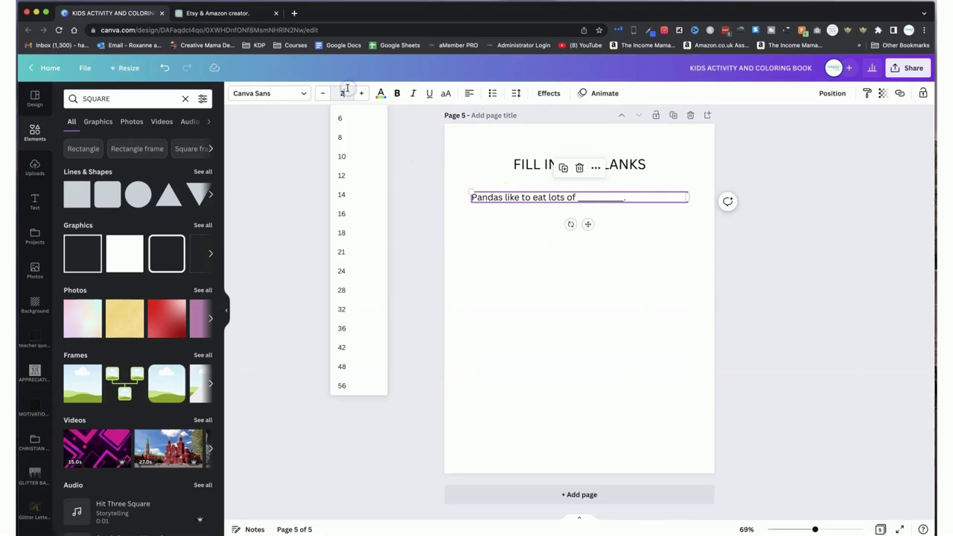
type("26")
key("Return")
- Duplicate the sentence down the page until there are five lines stacked below the title
left_click(533, 206)
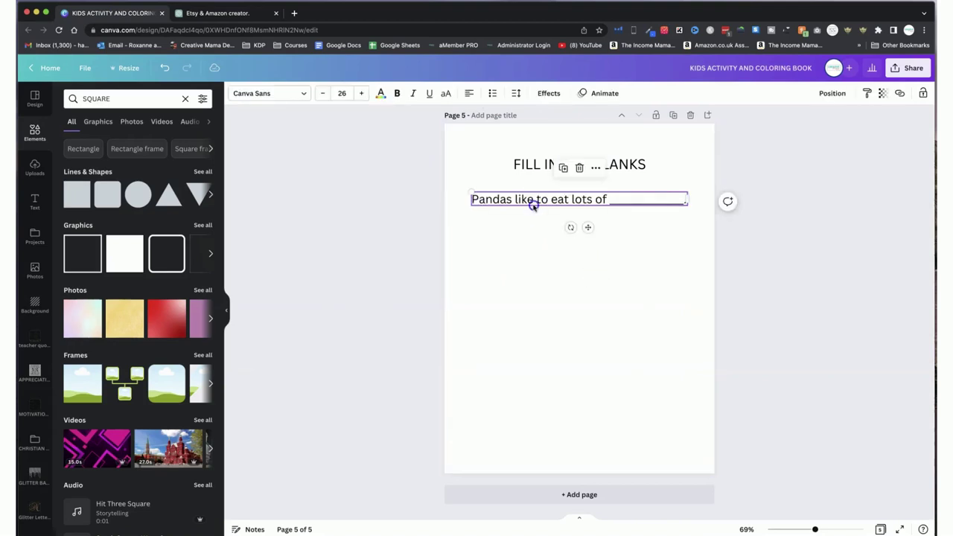
left_click_drag(533, 206, 526, 241)
key("super+d")
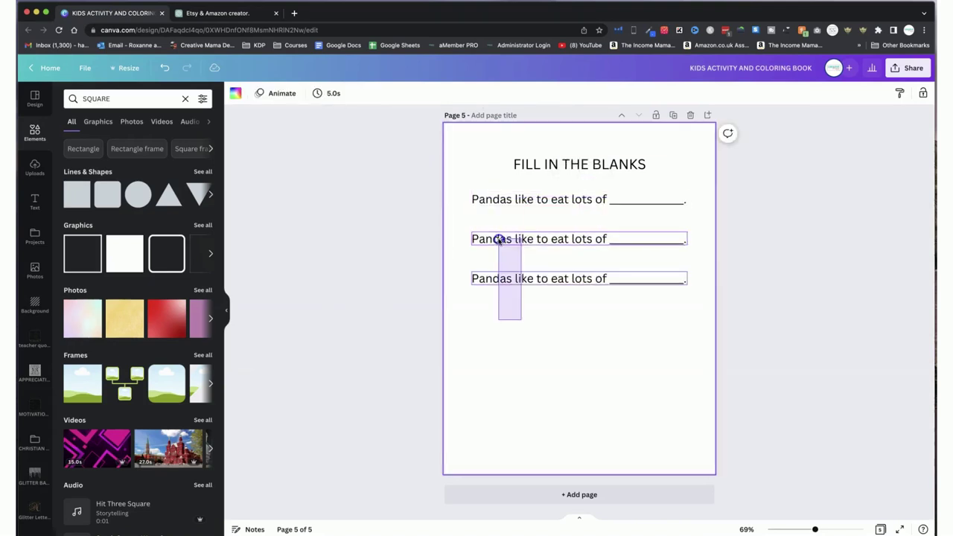
key("super+d")
left_click_drag(500, 291, 498, 352)
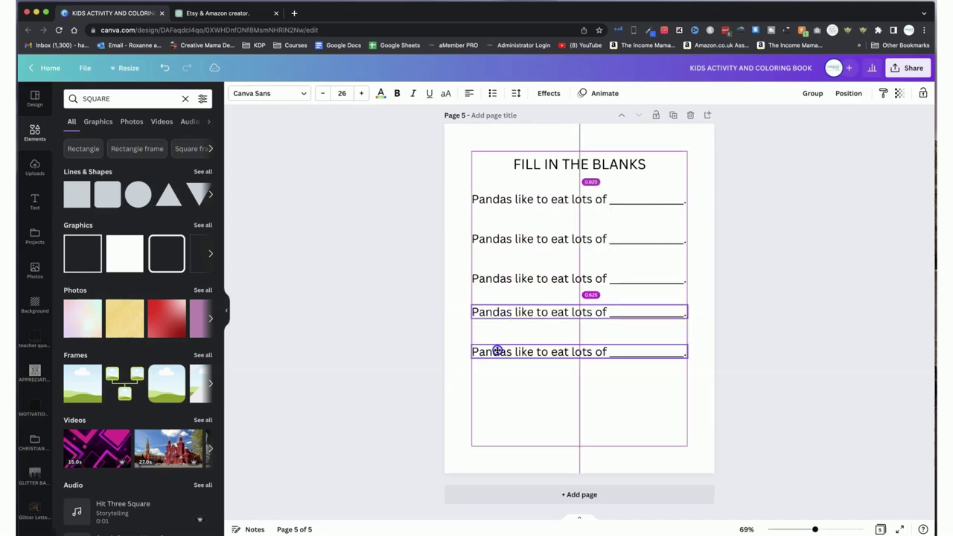
- Replace the second line with ChatGPT's sentence "A baby panda is a __________ panda." without the list number
left_click(216, 12)
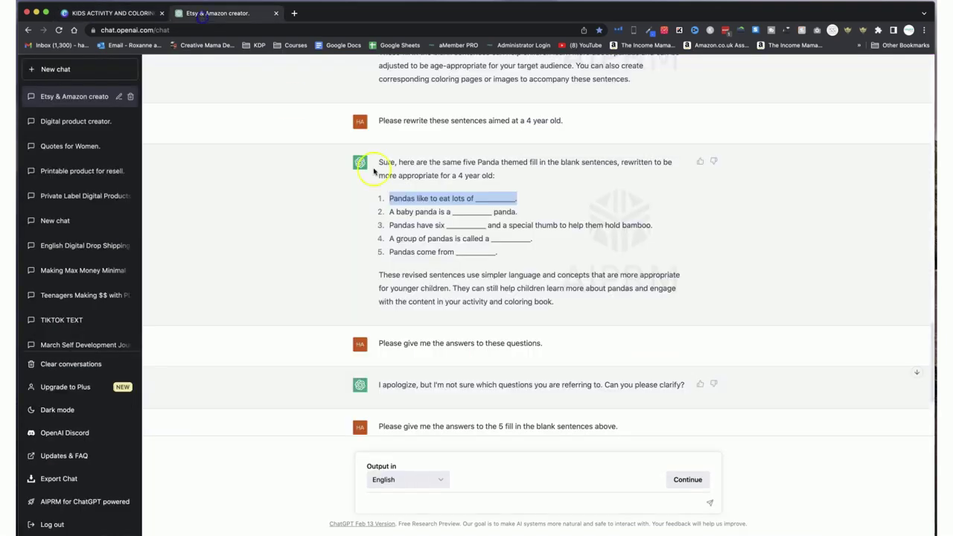
triple_click(434, 214)
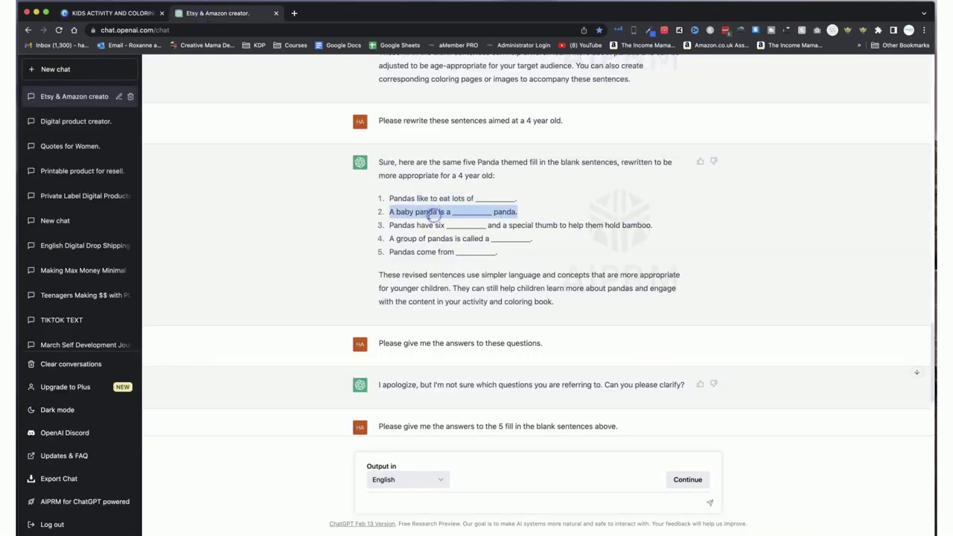
left_click(72, 8)
key("super+v")
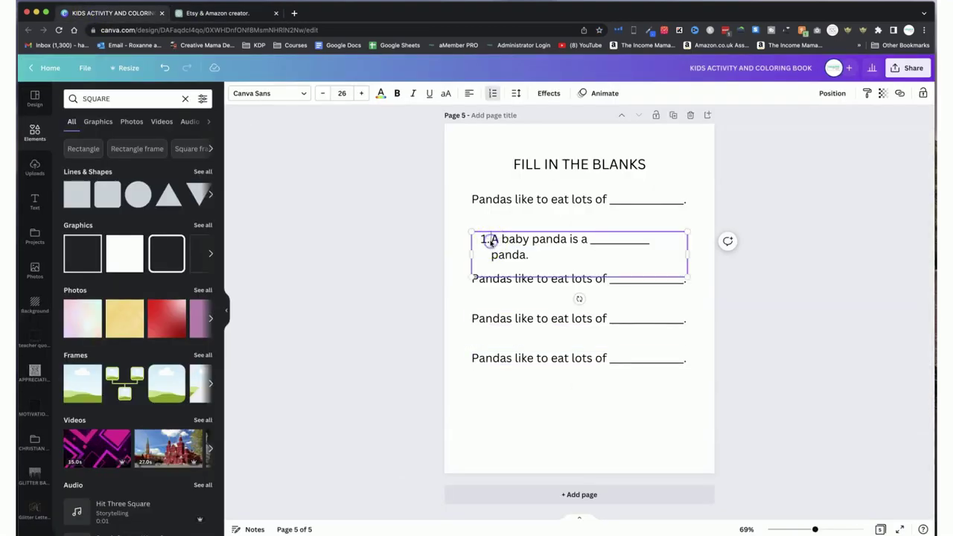
- Replace the third line with ChatGPT's "Pandas have six" sentence, remove its list number, and move the two lines below it further down
key("ctrl+Tab")
triple_click(414, 225)
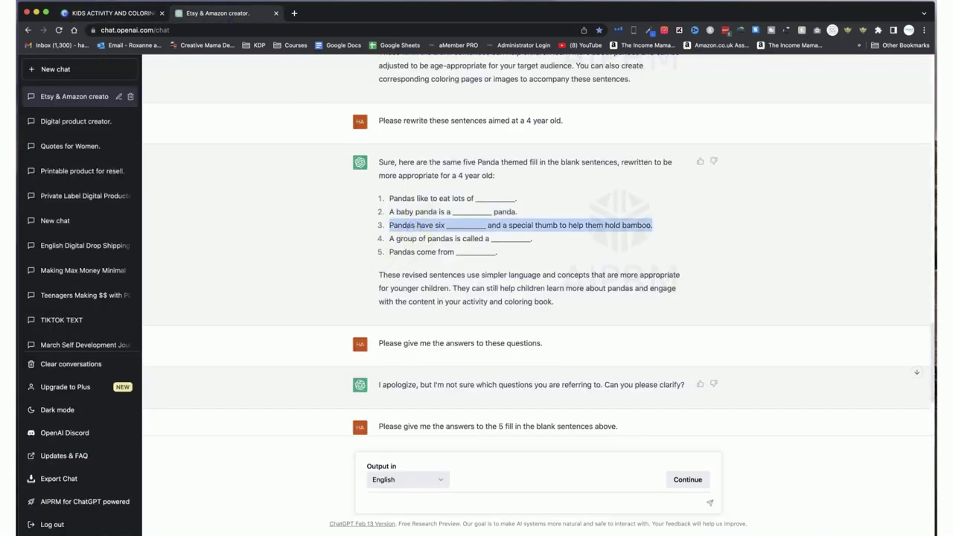
key("ctrl+Tab")
triple_click(500, 278)
key("super+v")
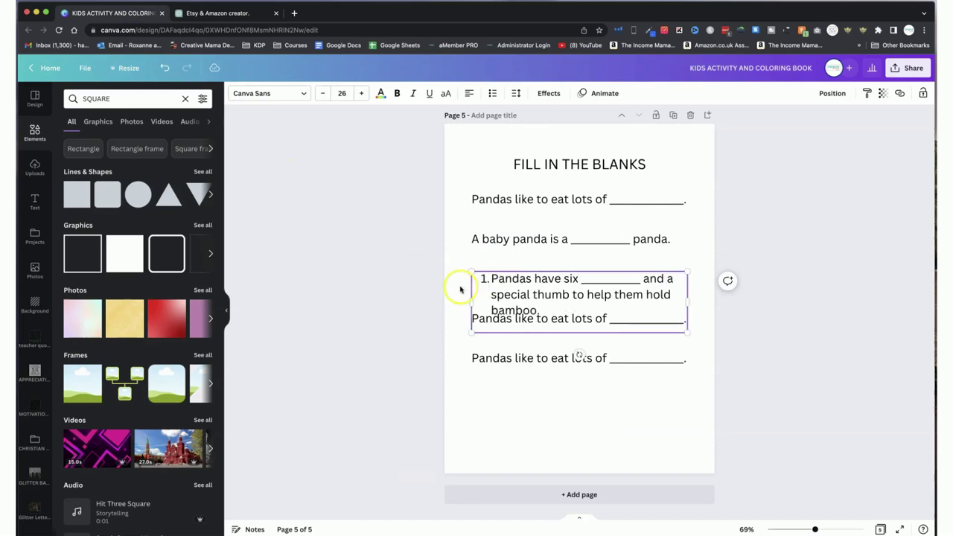
left_click(490, 279)
key("BackSpace")
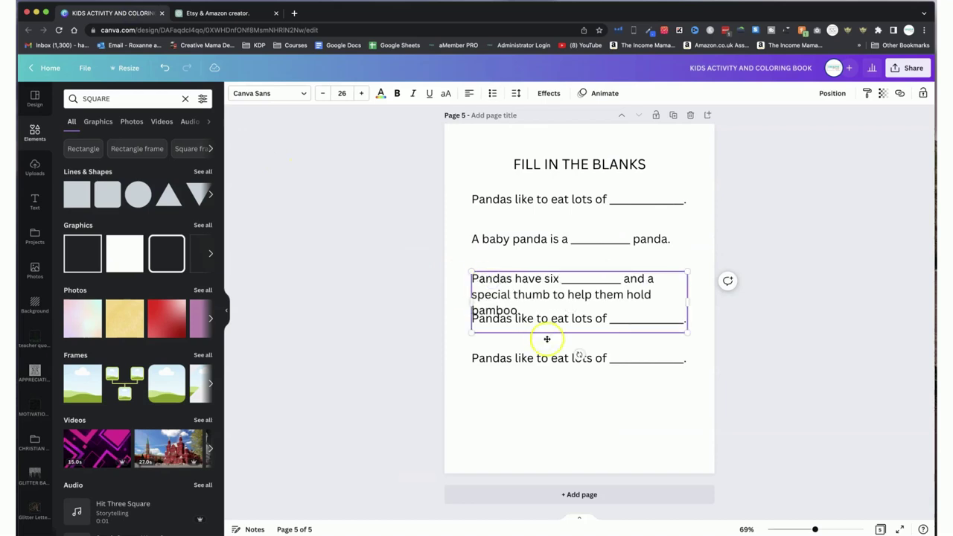
left_click_drag(547, 338, 519, 376)
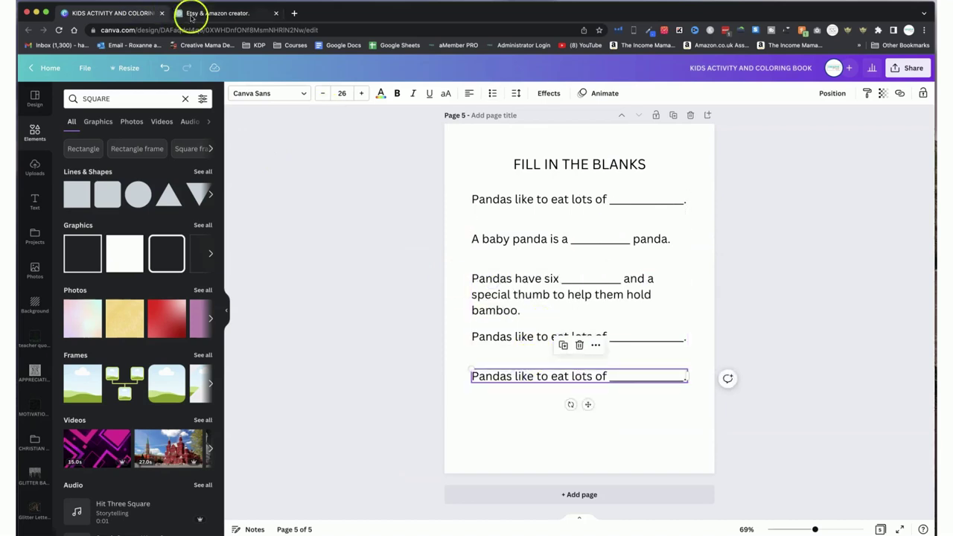
- Replace the fourth line with ChatGPT's unnumbered sentence "A group of pandas is called a" followed by a blank
left_click(192, 12)
left_click(102, 19)
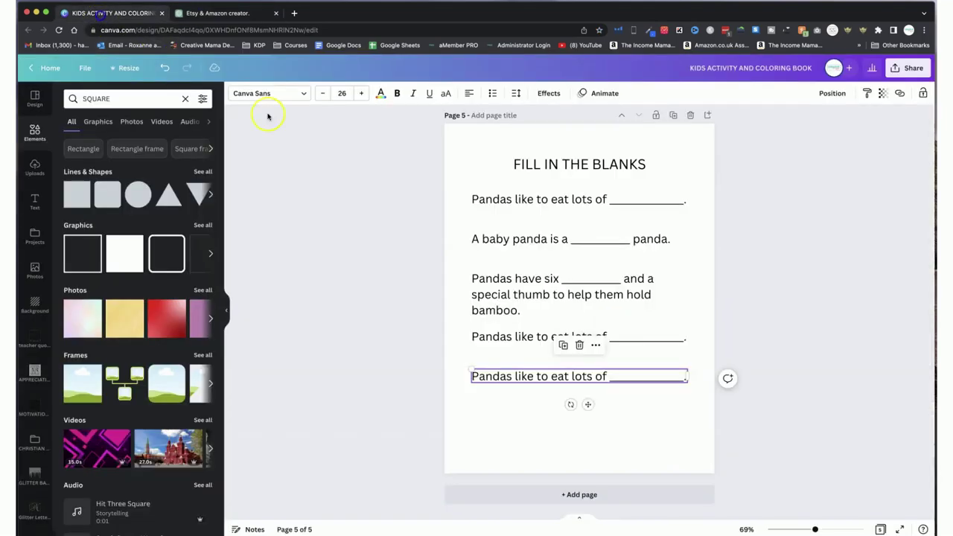
double_click(507, 338)
type("A group of pandas is called a __________.")
key("super+z")
- Replace the fifth line with ChatGPT's sentence "Pandas come from", without the list number and with a longer blank
left_click(536, 376)
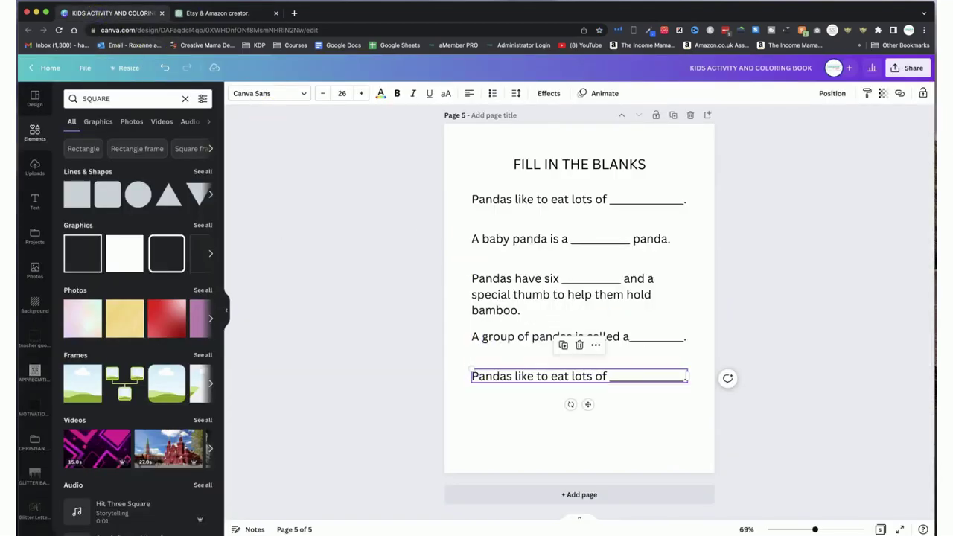
left_click(191, 12)
triple_click(408, 252)
key("super+c")
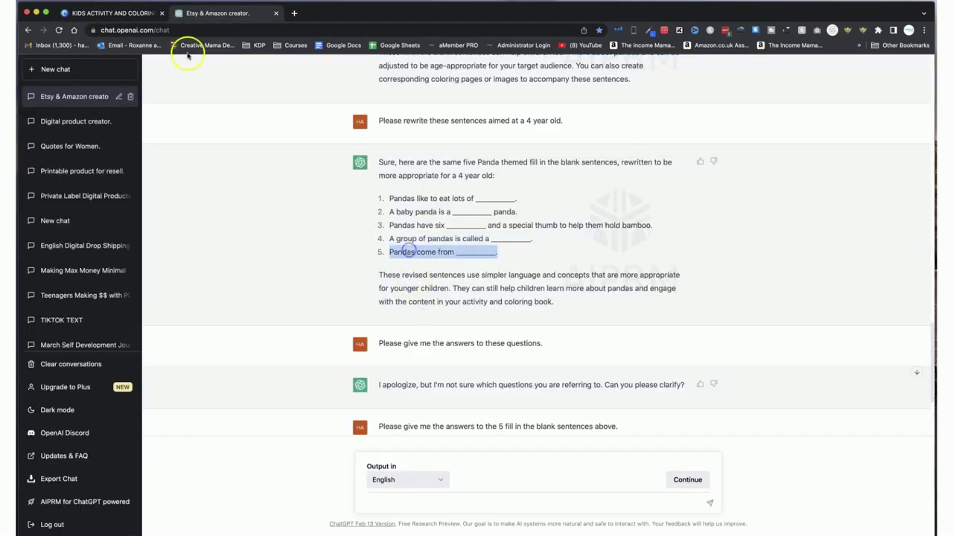
left_click(104, 13)
double_click(549, 377)
key("super+v")
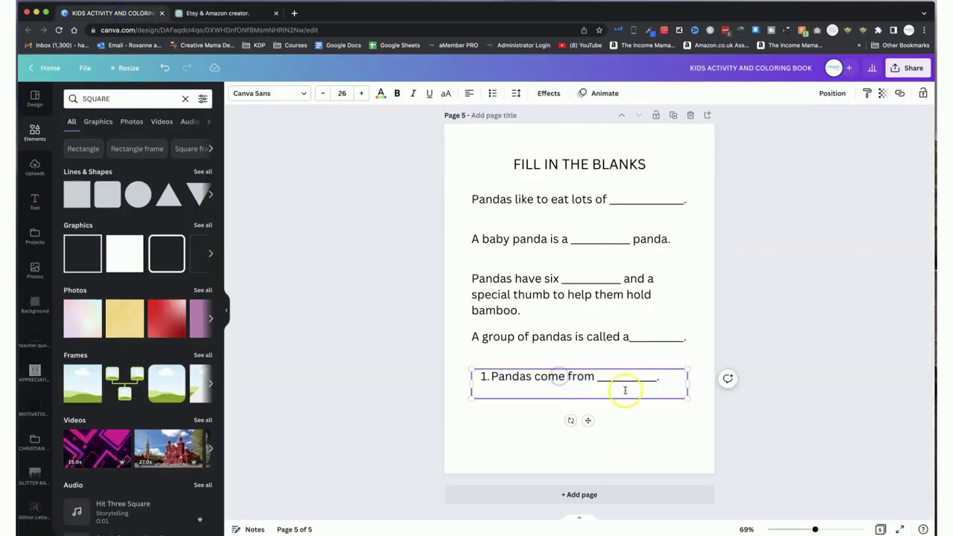
key("super+z")
- Lengthen the blanks in the "Pandas have six" and "A baby panda is a" sentences to fill out their lines
left_click(604, 283)
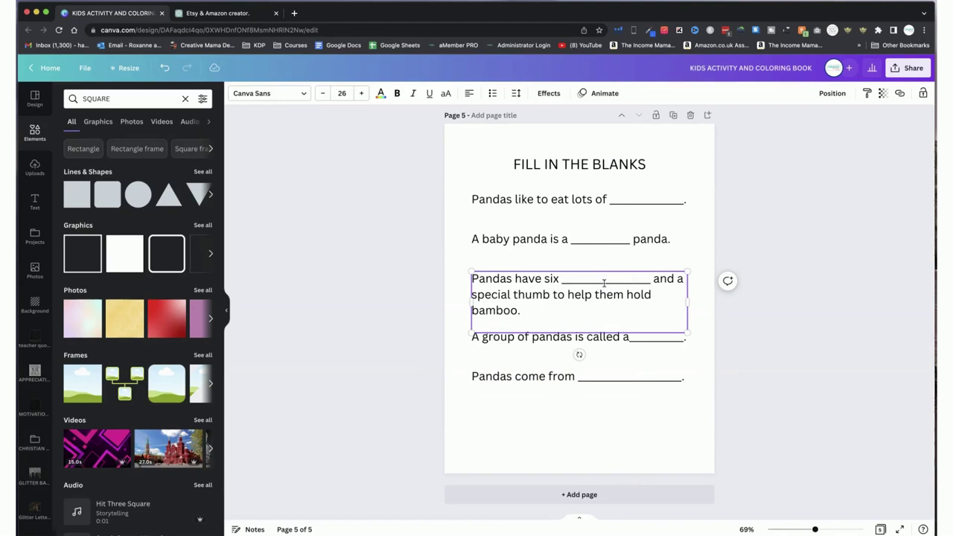
left_click(598, 241)
type("___")
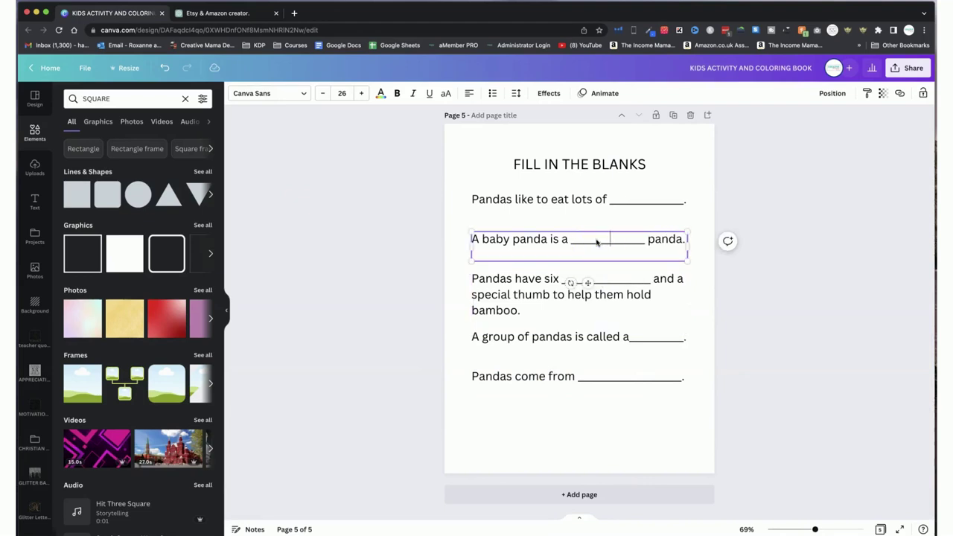
- Move the five panda sentences up closer to the title and add a copy of "Pandas come from" below them
left_click(532, 425)
left_click(533, 165)
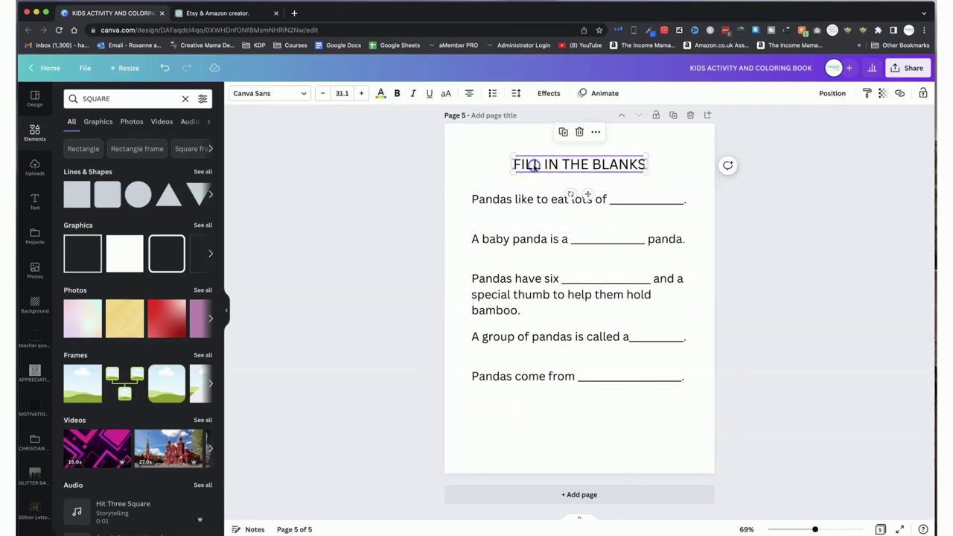
left_click_drag(508, 409, 504, 189)
left_click_drag(495, 385, 486, 416)
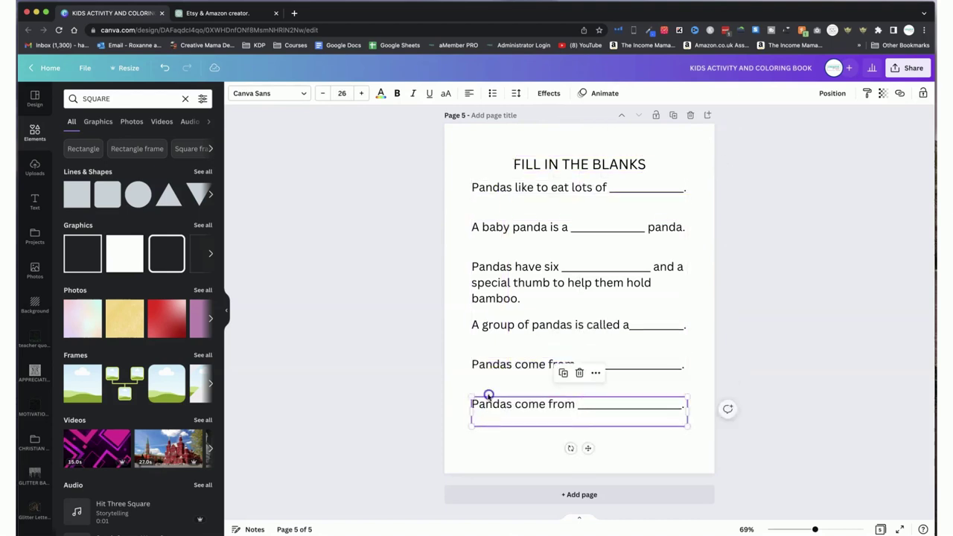
- Replace the copied sentence with the answer word "BAMBOO" and narrow its text box to fit the word
double_click(488, 409)
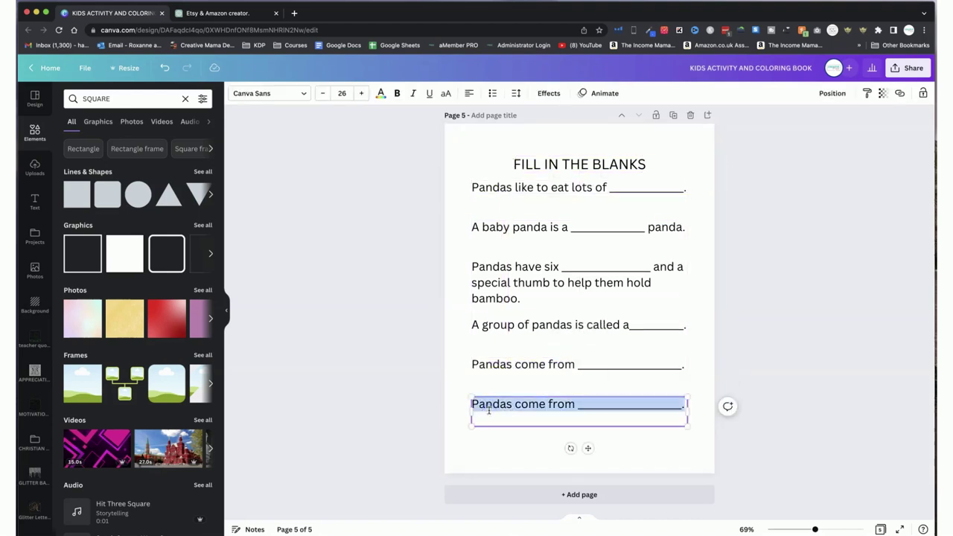
key("BackSpace")
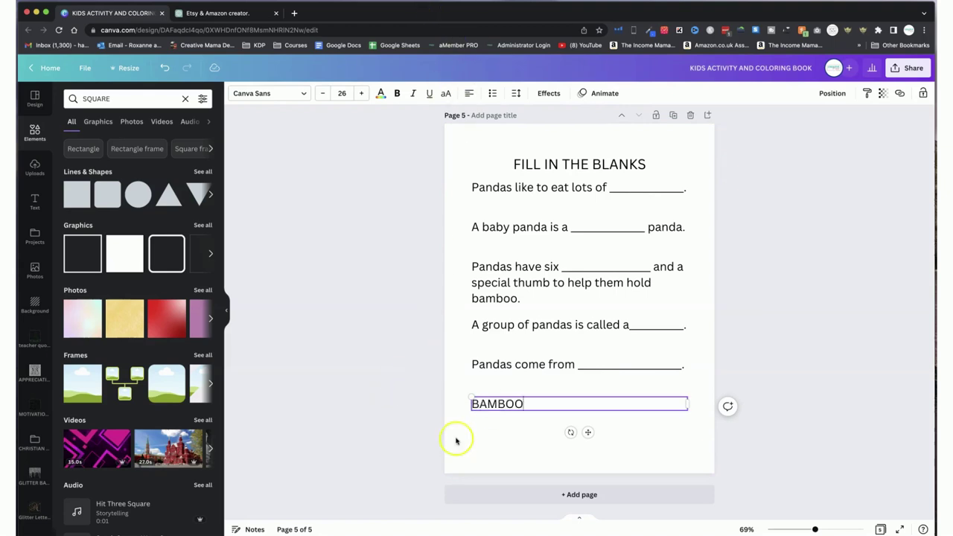
type("BAMBOO.")
key("BackSpace")
key("BackSpace")
left_click_drag(687, 405, 568, 406)
- Duplicate the "BAMBOO" text into five word-bank entries, three in the first row and two in the second
left_click(472, 461)
left_click(482, 403)
left_click_drag(663, 439, 506, 411)
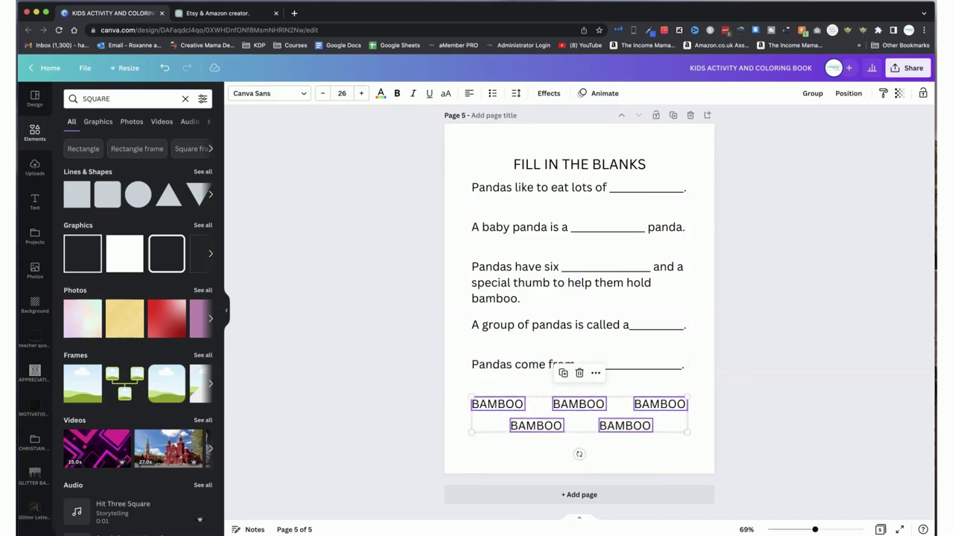
left_click(194, 9)
left_click(112, 12)
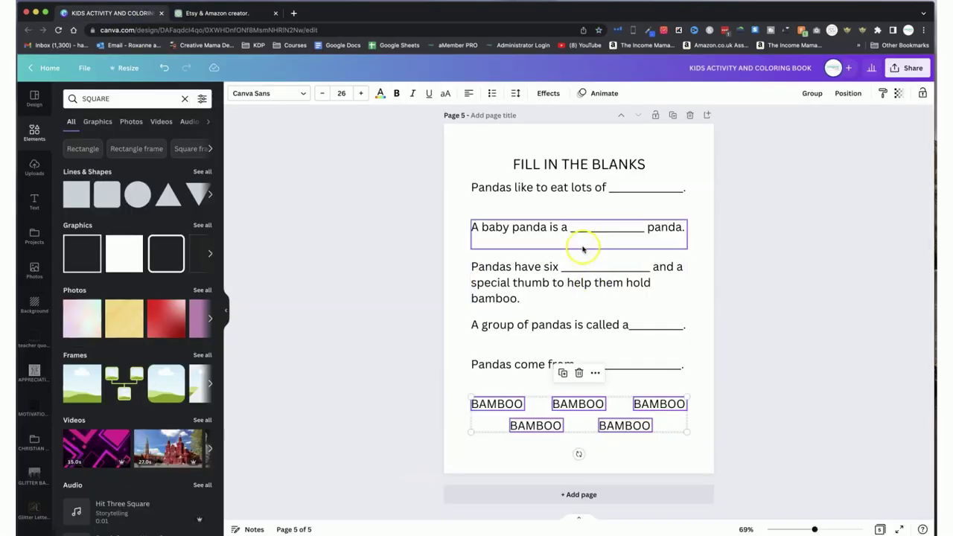
- Change the second word in the lower row of the word bank to "CUB"
left_click(566, 404)
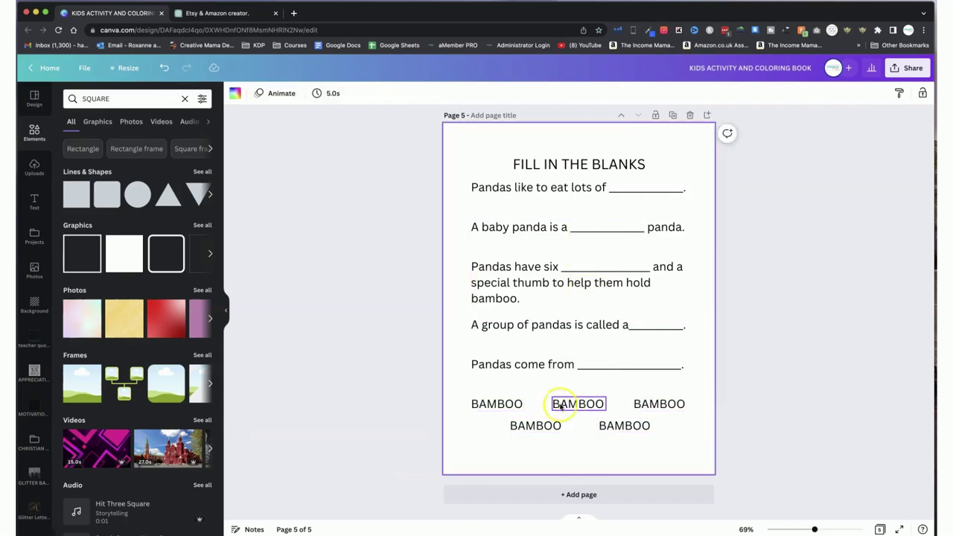
double_click(578, 404)
double_click(624, 429)
type("CUB")
- Check the third answer in ChatGPT and change the first word in the word bank's lower row to "FINGERS"
left_click(541, 281)
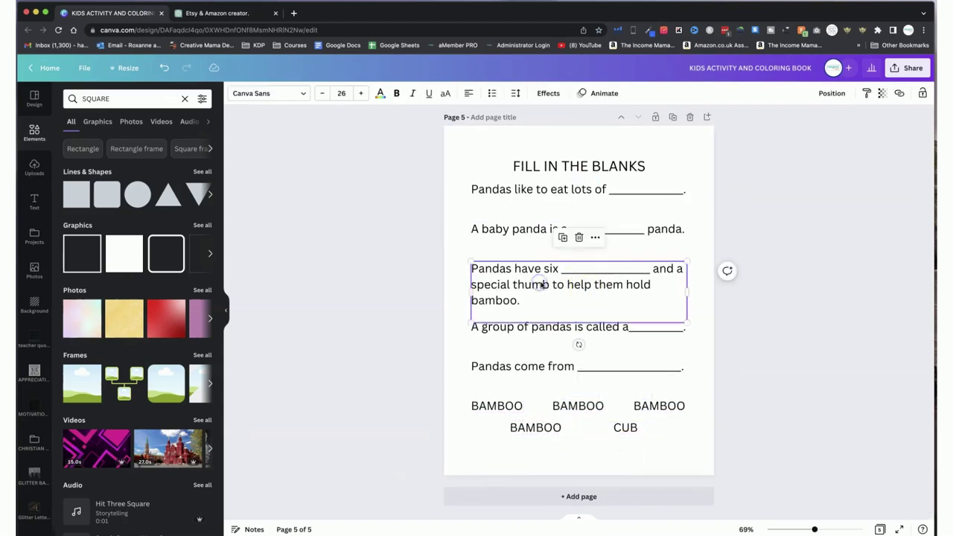
left_click(568, 402)
left_click(533, 428)
double_click(528, 428)
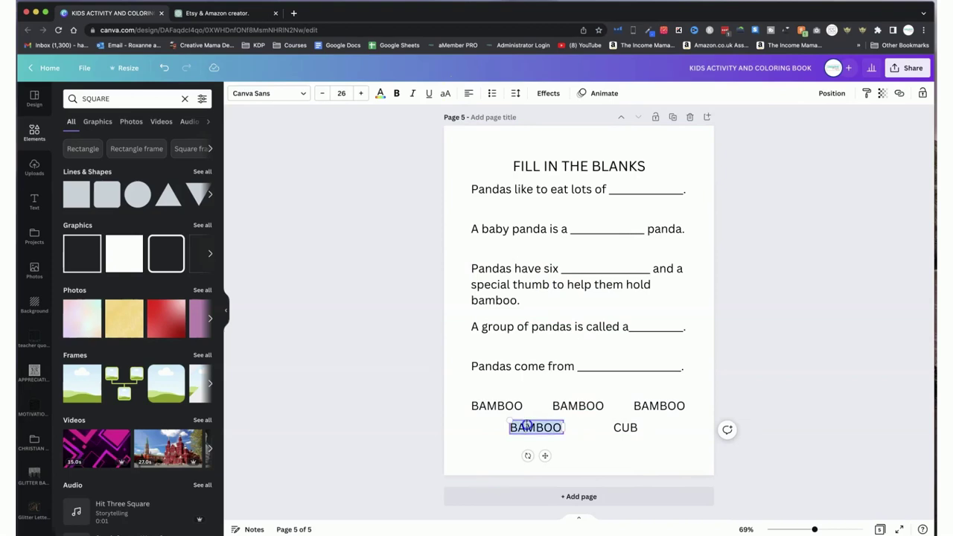
left_click(253, 13)
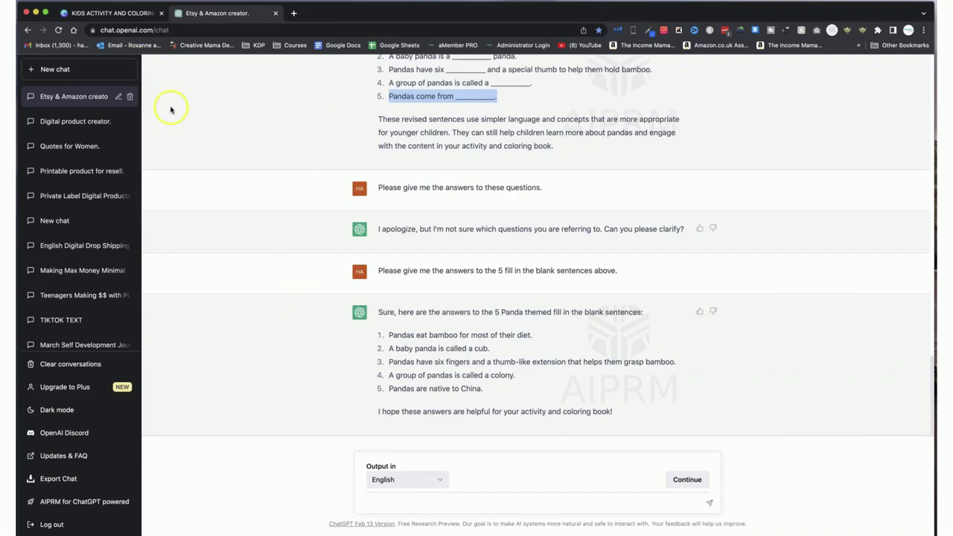
left_click(134, 13)
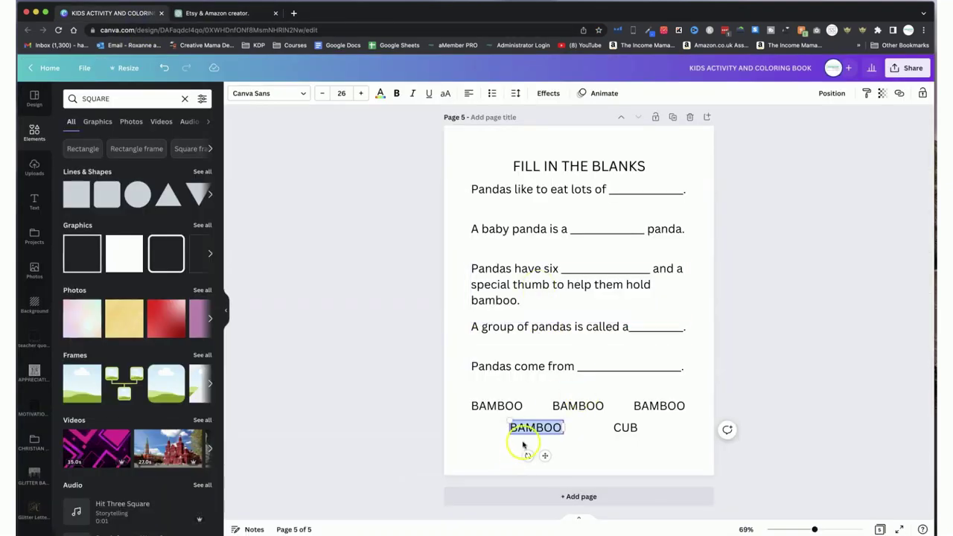
type("FINGERS")
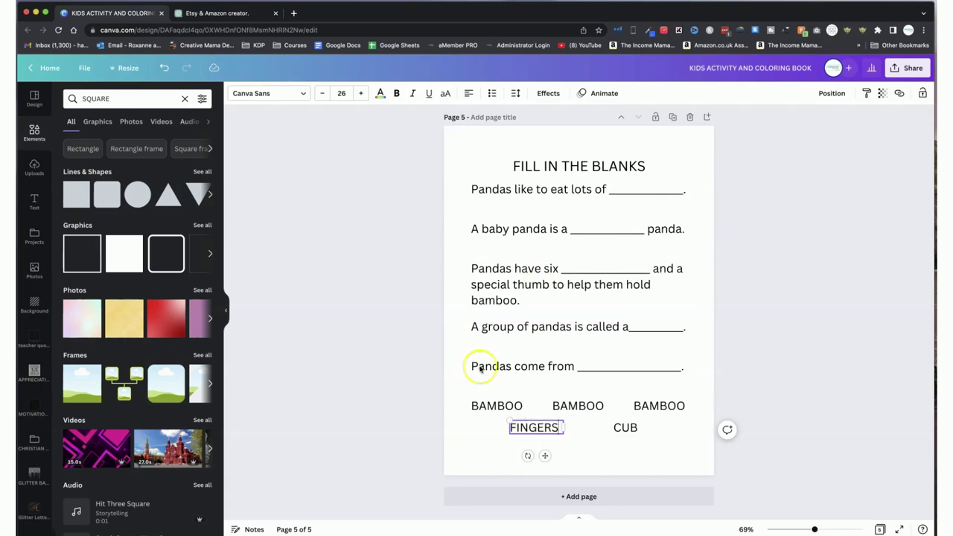
- Check ChatGPT's fourth answer and change the middle word in the word bank's upper row to "COLONY"
left_click(220, 15)
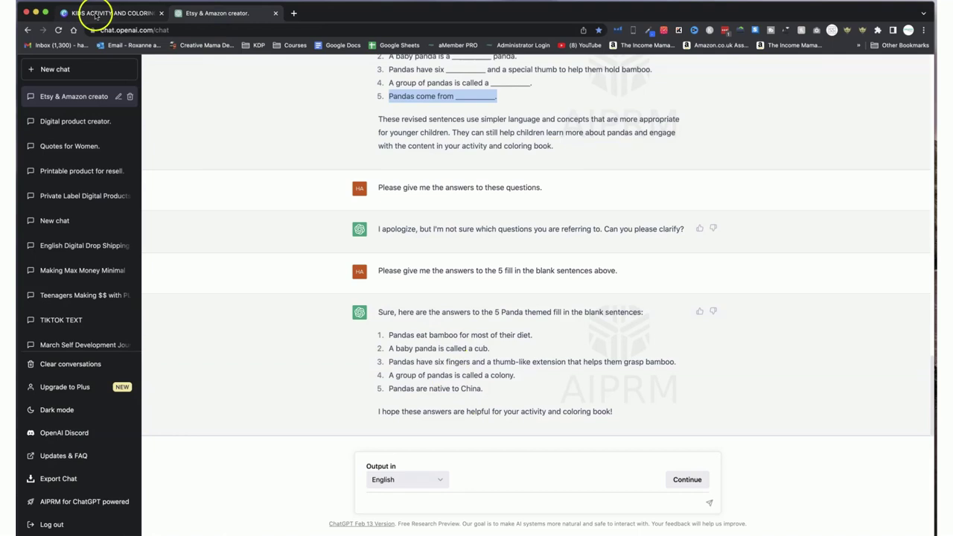
left_click(95, 15)
left_click(579, 405)
double_click(577, 404)
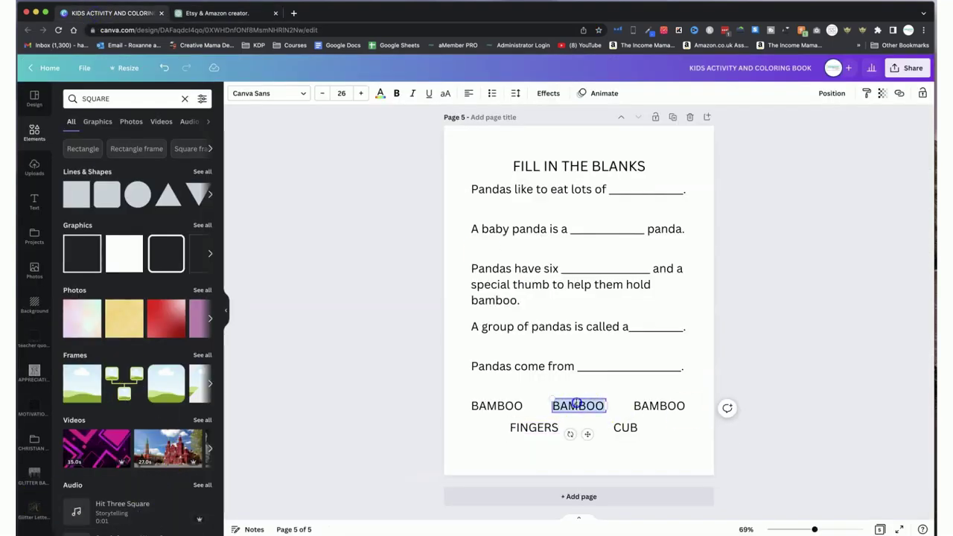
type("COLONY")
- Change the last word in the word bank's upper row to "CHINA" and centre it in its text box
left_click(641, 405)
double_click(638, 406)
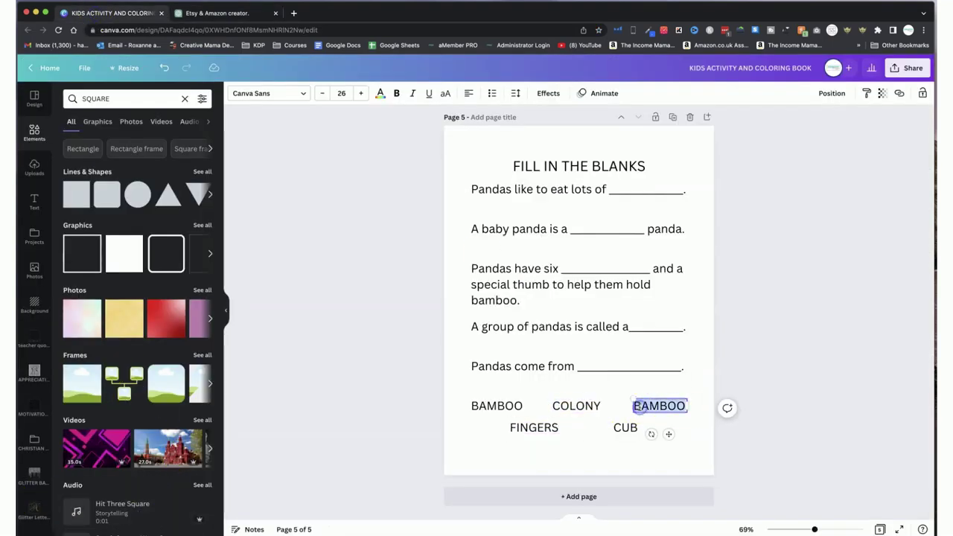
type("CHINA")
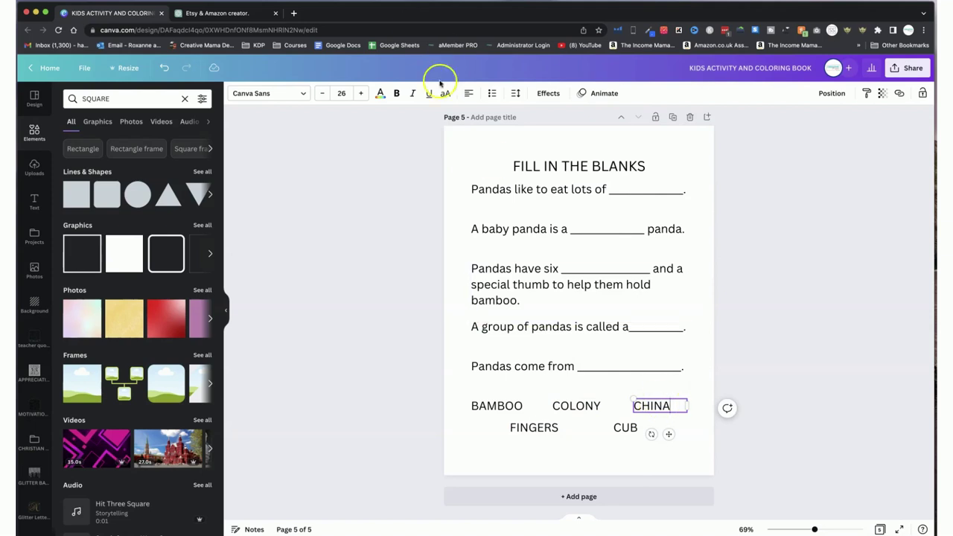
left_click(469, 93)
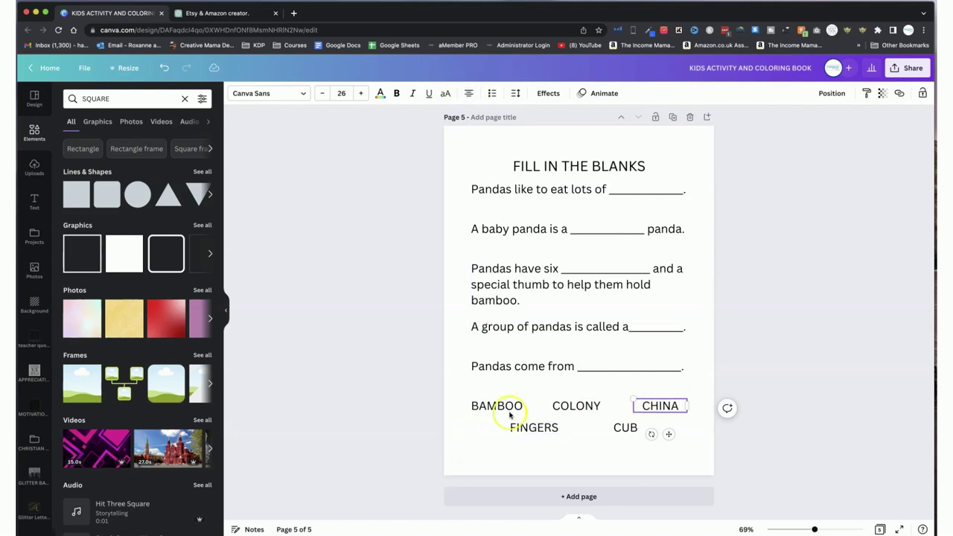
- Shift the word "FINGERS" slightly down and to the left in the word bank
left_click(544, 427)
left_click_drag(543, 427, 541, 430)
left_click(557, 449)
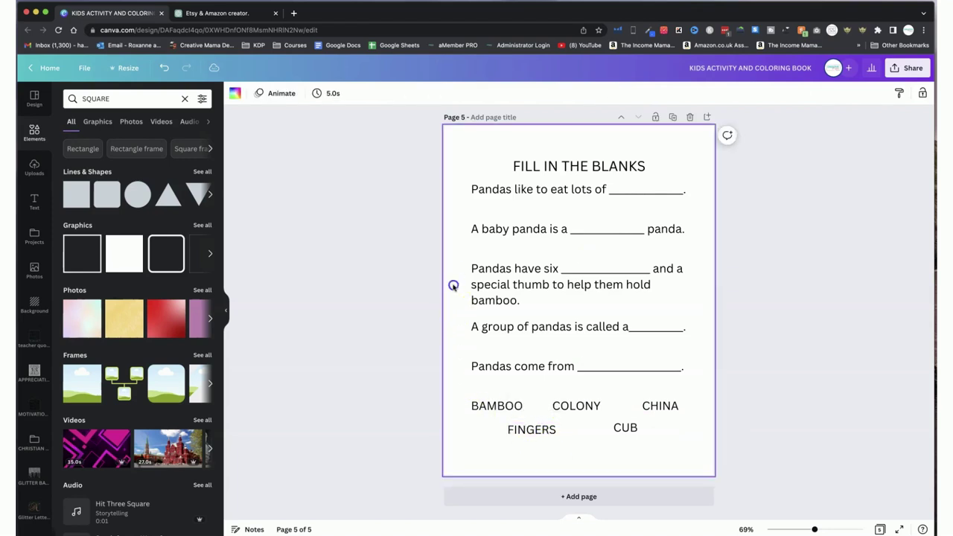
- Add the waving panda from the Cute Pandas project folder and shrink it at the page's upper-left corner
left_click(46, 174)
left_click(34, 236)
left_click(190, 241)
left_click_drag(623, 246, 574, 269)
left_click_drag(533, 350, 475, 213)
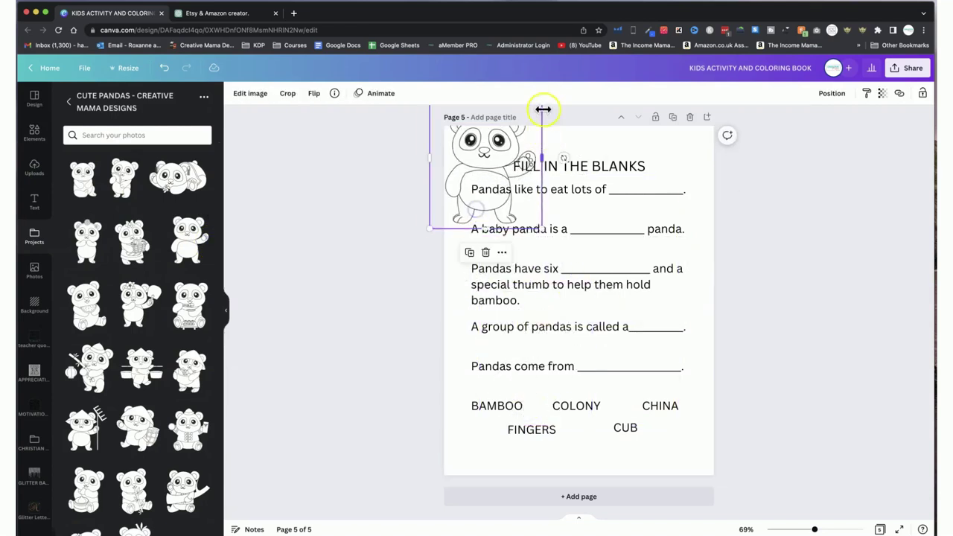
left_click_drag(542, 110, 494, 196)
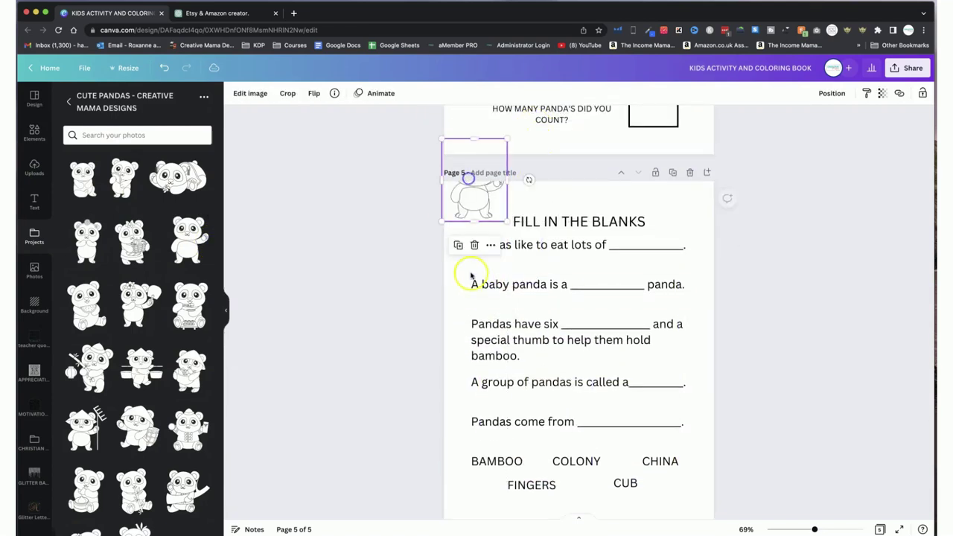
- Scale the five sentences and the word bank down together to font size 23.2 and group them
scroll(471, 276, "down", 2)
left_click_drag(679, 453, 660, 204)
left_click_drag(592, 291, 604, 283)
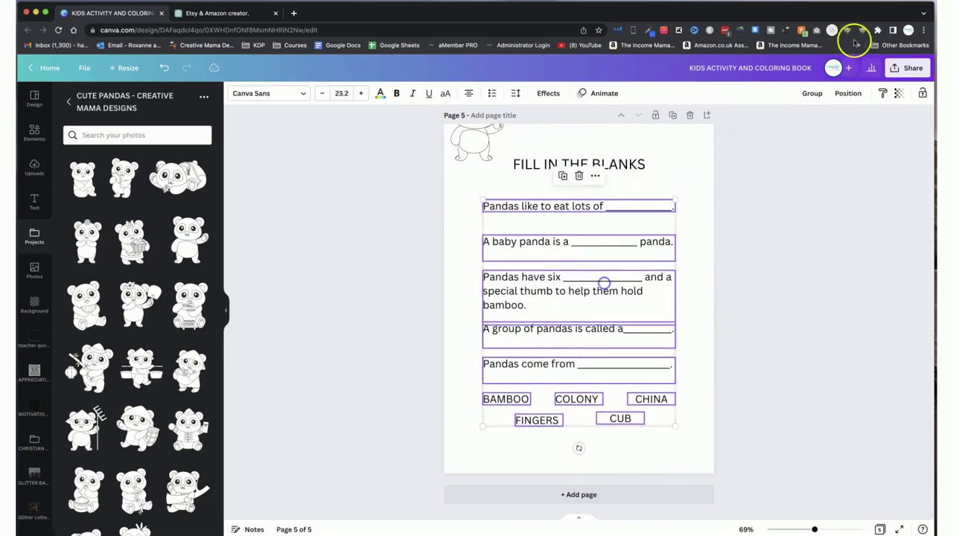
left_click(812, 93)
- Fit the waving panda just before the title and add a small flower-crowned panda at the title's other end
mouse_move(465, 136)
left_mouse_down()
mouse_move(469, 181)
mouse_move(456, 140)
left_mouse_up()
left_click_drag(490, 181, 492, 172)
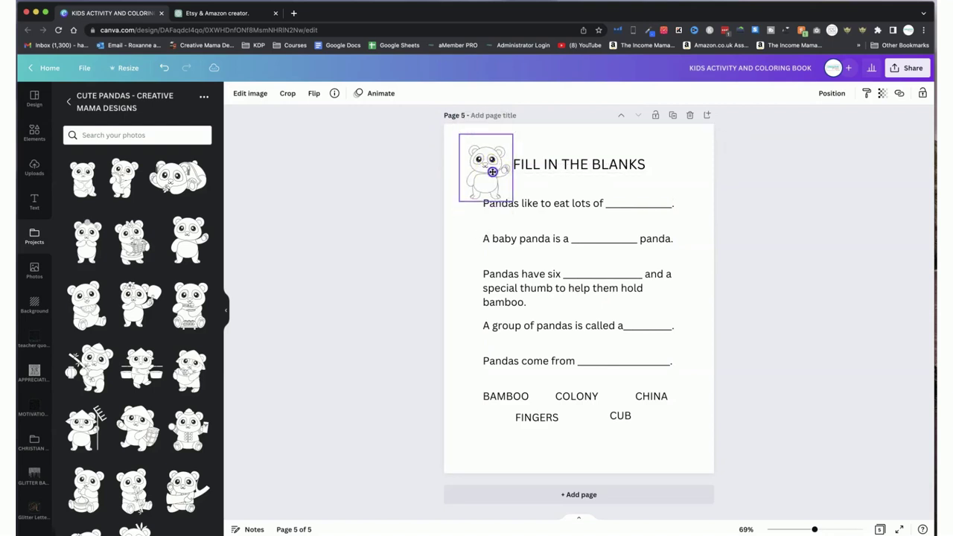
left_click(84, 246)
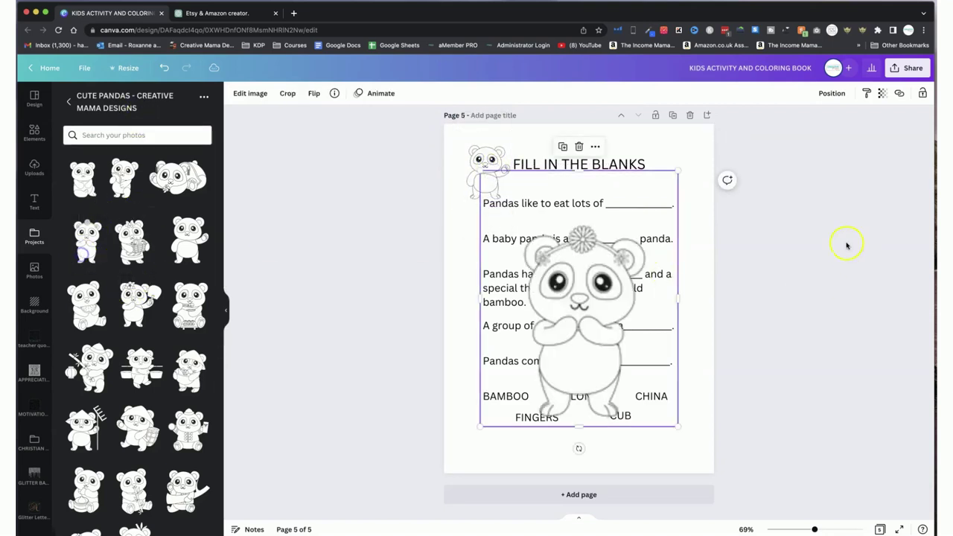
left_click_drag(678, 171, 547, 341)
left_click_drag(518, 384, 674, 162)
left_click(529, 464)
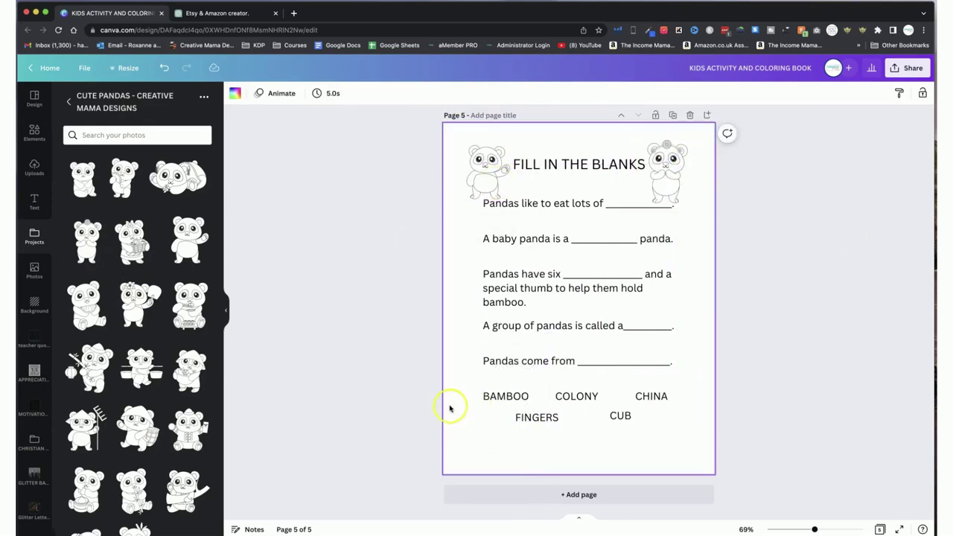
- Merge the sixth idea on page 1 into the fifth so it reads "PANDA BEAR JOKES & PANDA BEAR FACTS"
scroll(450, 408, "up", 20)
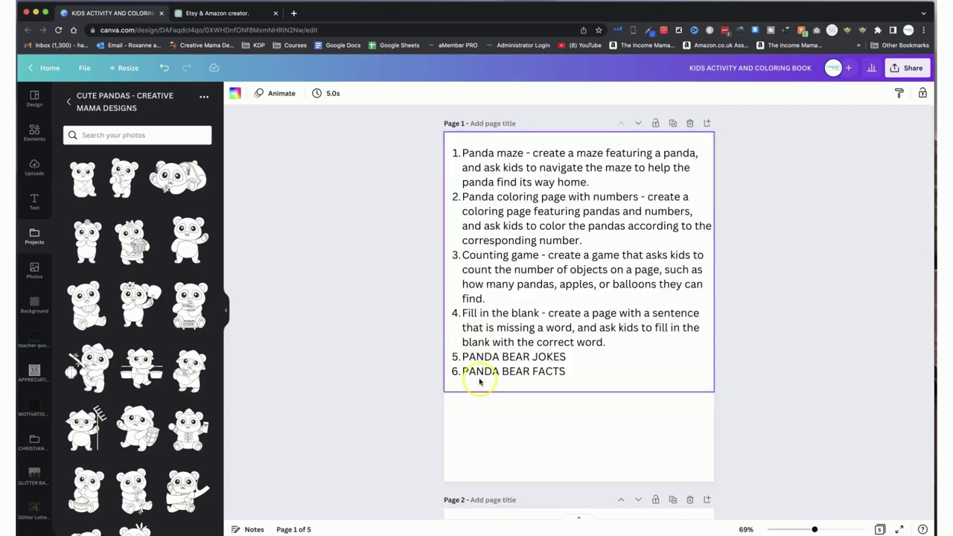
left_click(478, 365)
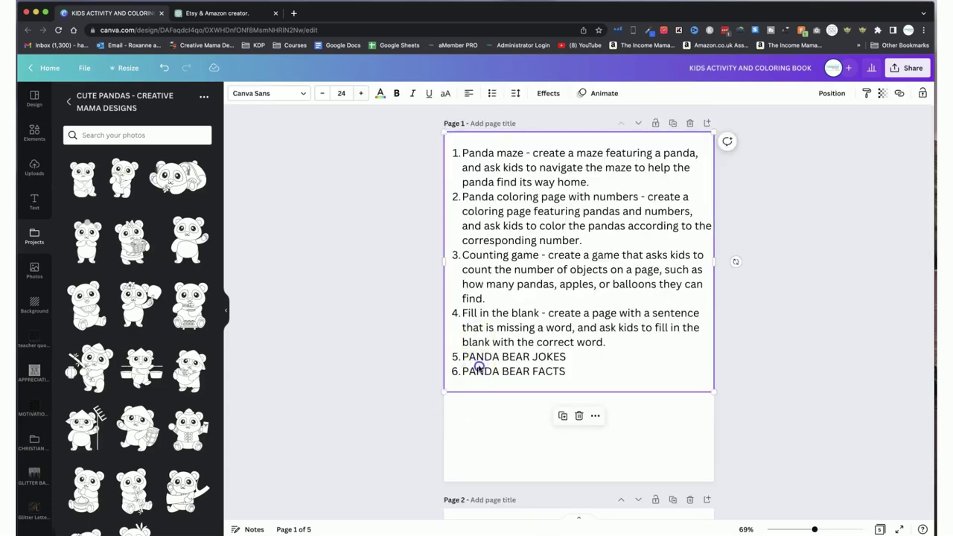
left_click(474, 367)
key("BackSpace")
key("BackSpace")
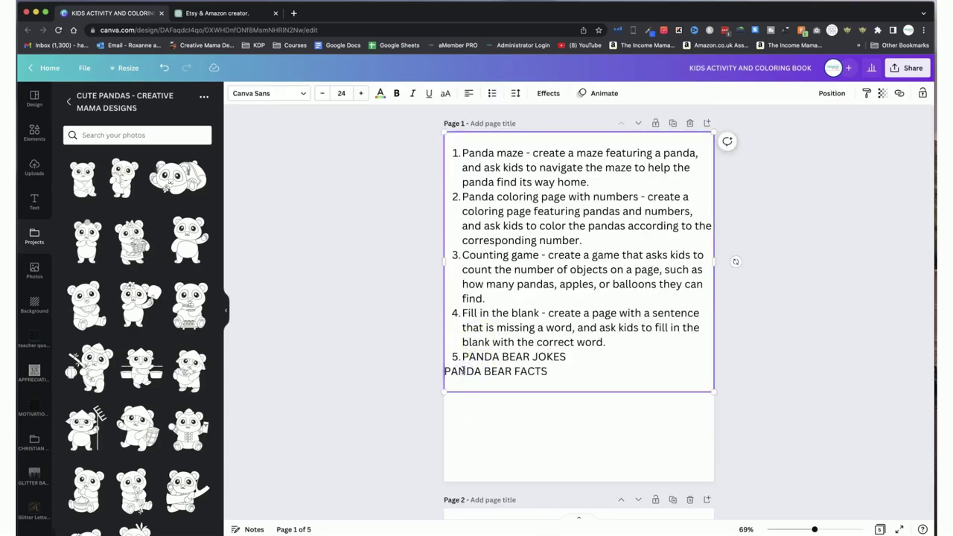
type("& PANDA BEAR FACTS")
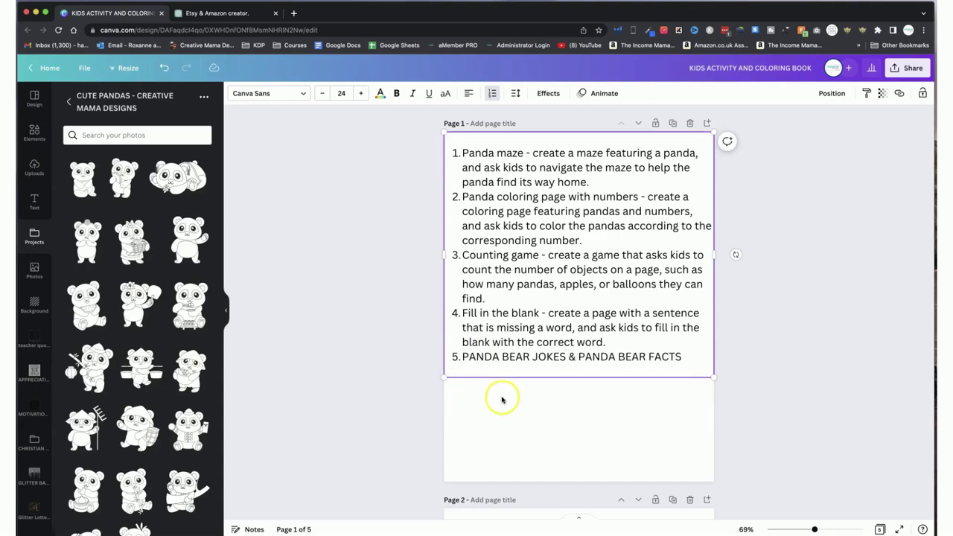
left_click(502, 396)
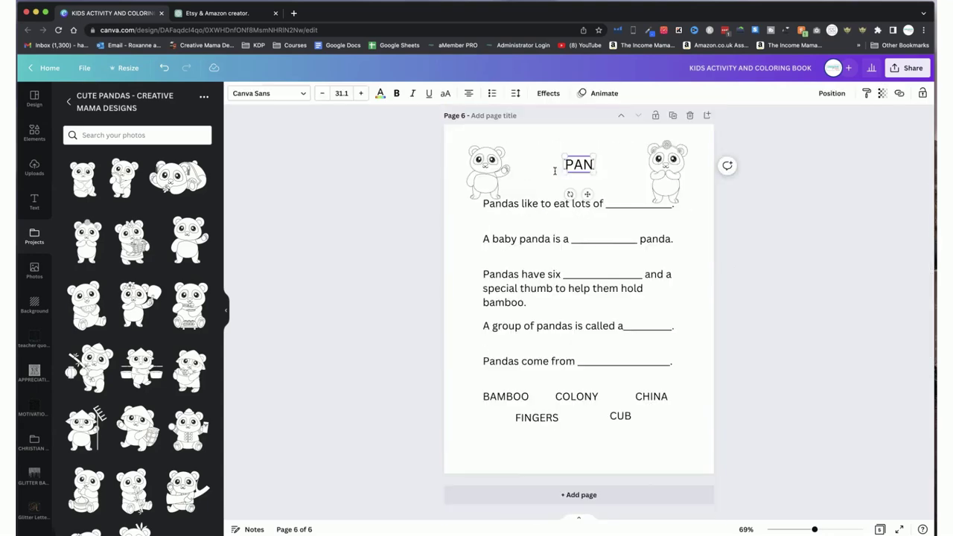
- Retitle the duplicated fill-in page, page 6, as "PANDA BEAR JOKES & FUN FACTS"
type("DA BEAR")
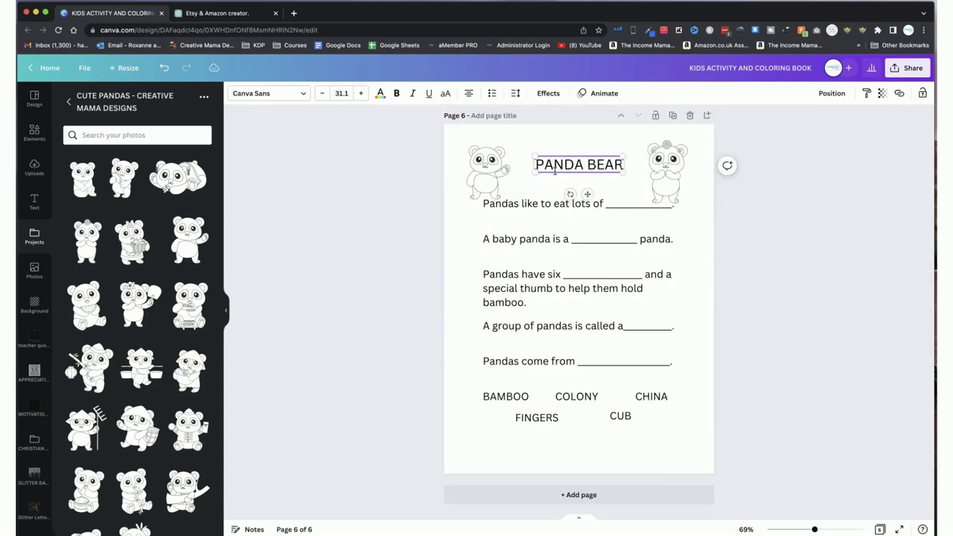
type(" JOKES & FACTS")
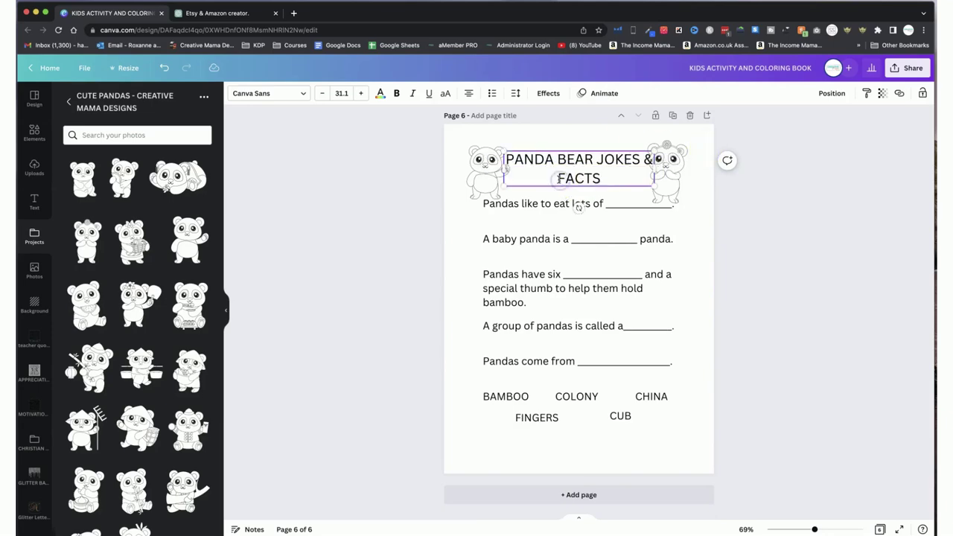
left_click(558, 179)
type("FUN")
left_click(485, 187)
- Switch to ChatGPT and ask for 3 funny, original jokes on Panda bears and also 3 fun facts about Panda bears
left_click(195, 13)
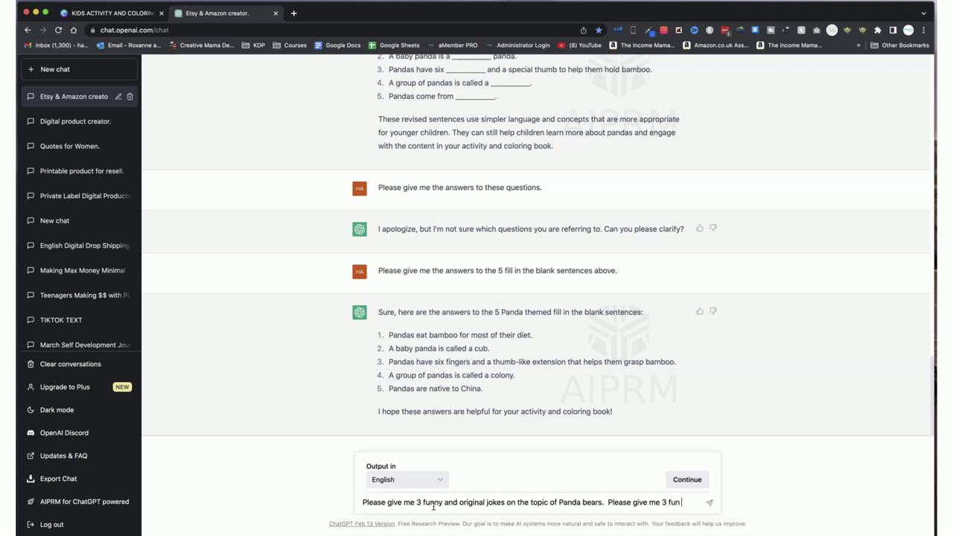
left_click(630, 502)
type("also")
left_click(543, 504)
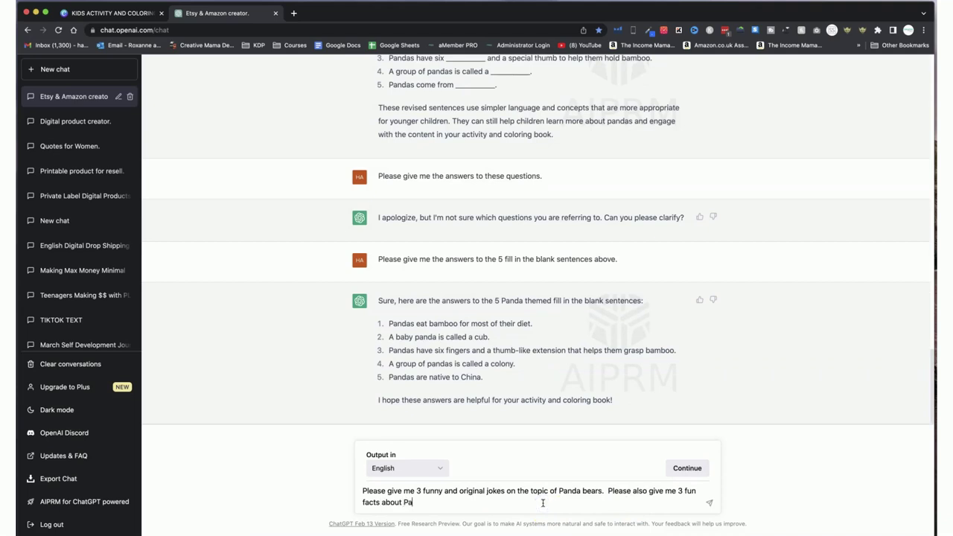
type("bears.")
key("Return")
left_click(580, 467)
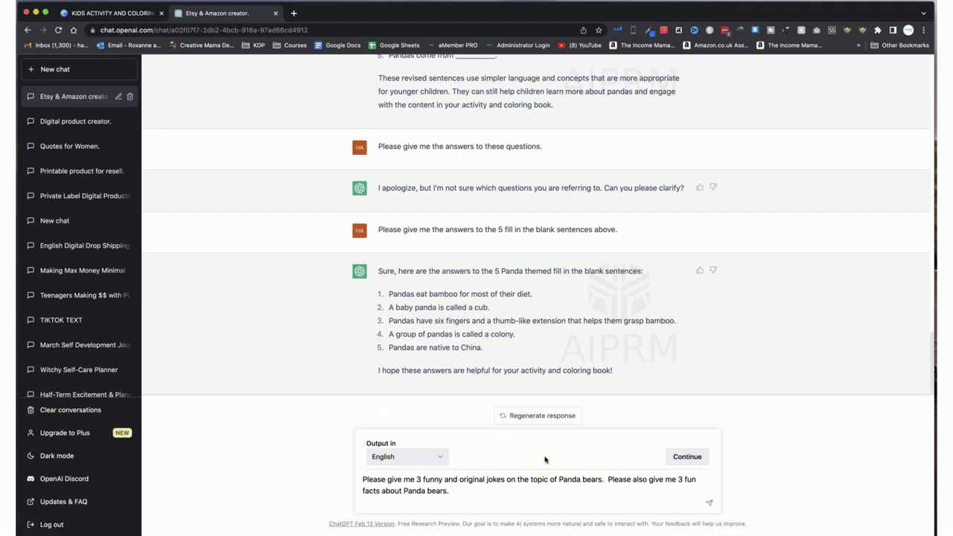
left_click(709, 503)
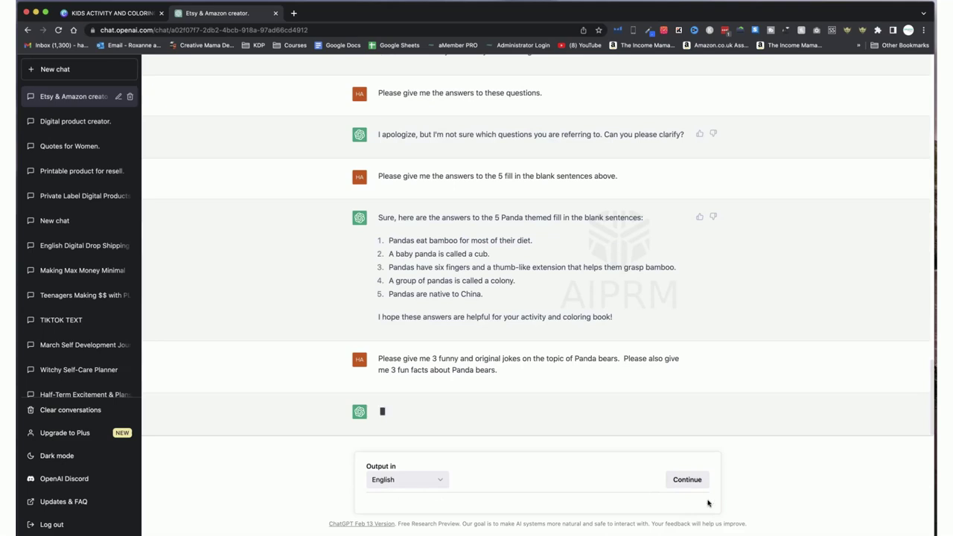
- Return to the Canva book and remove the two title pandas and the answer word bank from page 6
left_click(78, 12)
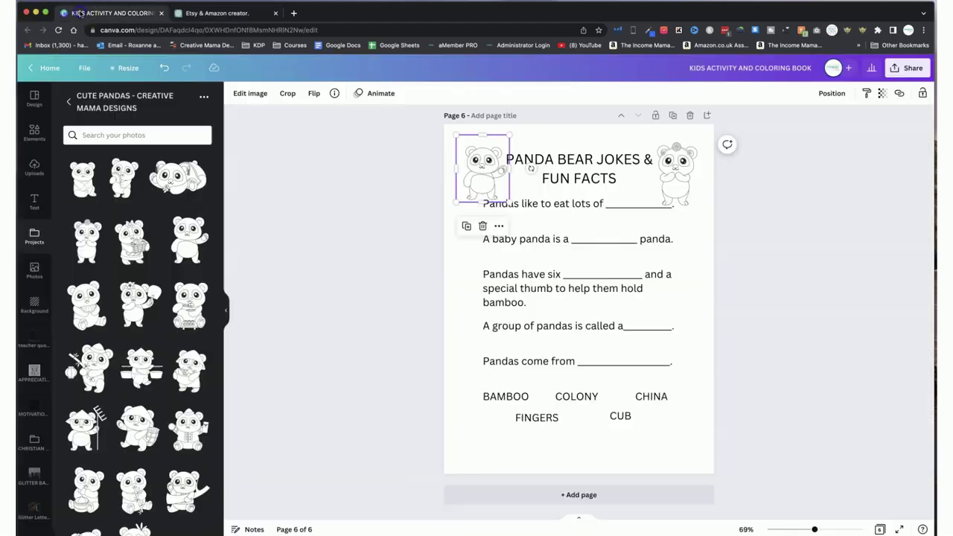
left_click(526, 262)
left_click(538, 363)
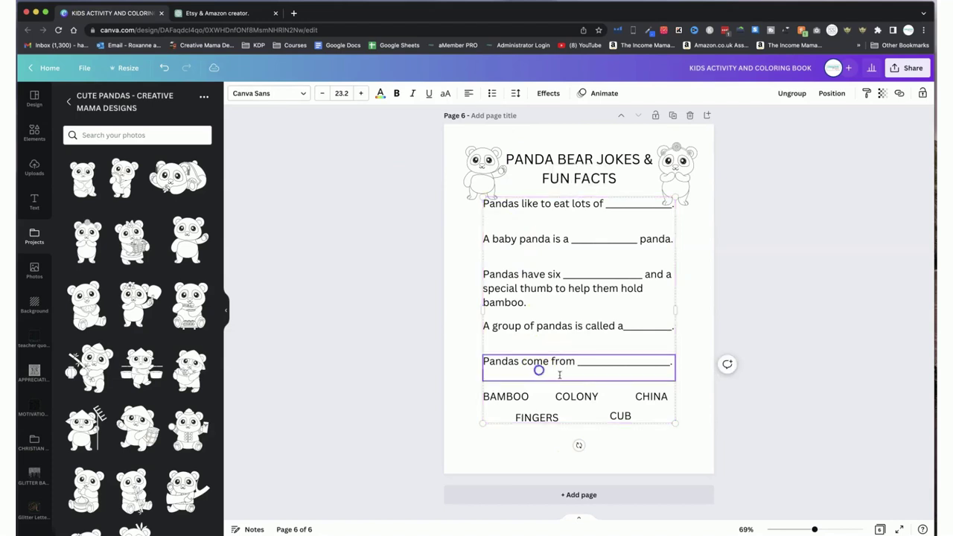
key("super+z")
key("super+z")
key("super+z")
key("super+z")
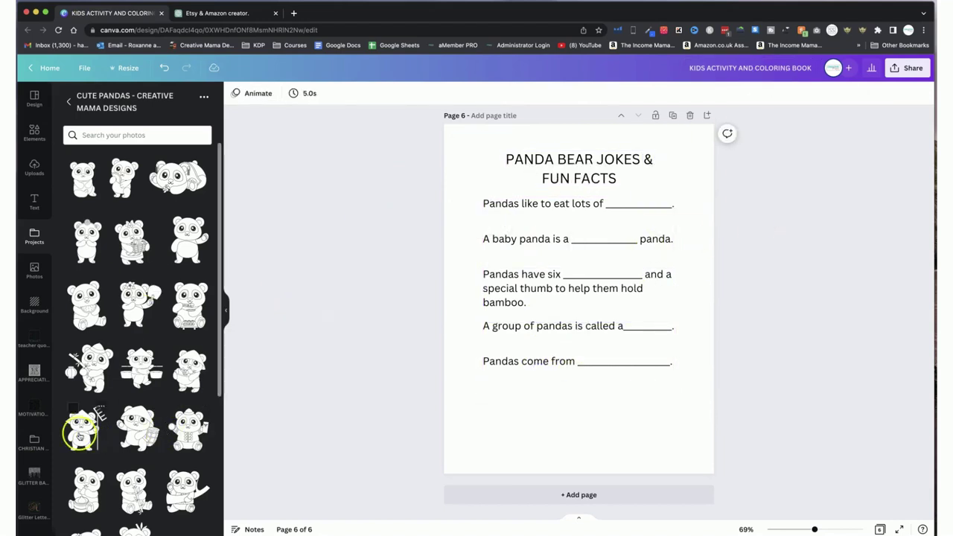
- Add a row of three pandas along the foot of page 6: playing an instrument, eating from a bowl, and carrying a basket
scroll(85, 443, "down", 2)
left_click(143, 358)
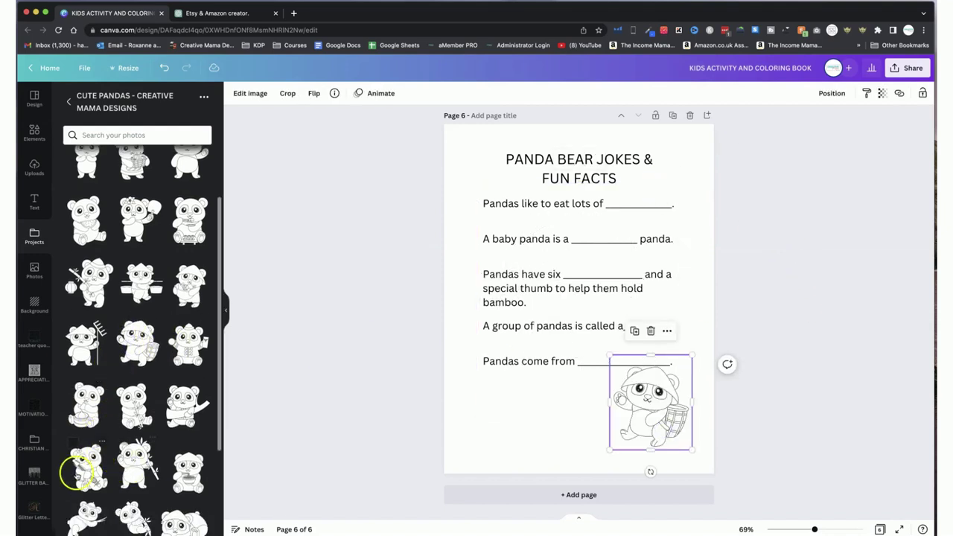
left_click_drag(79, 472, 504, 422)
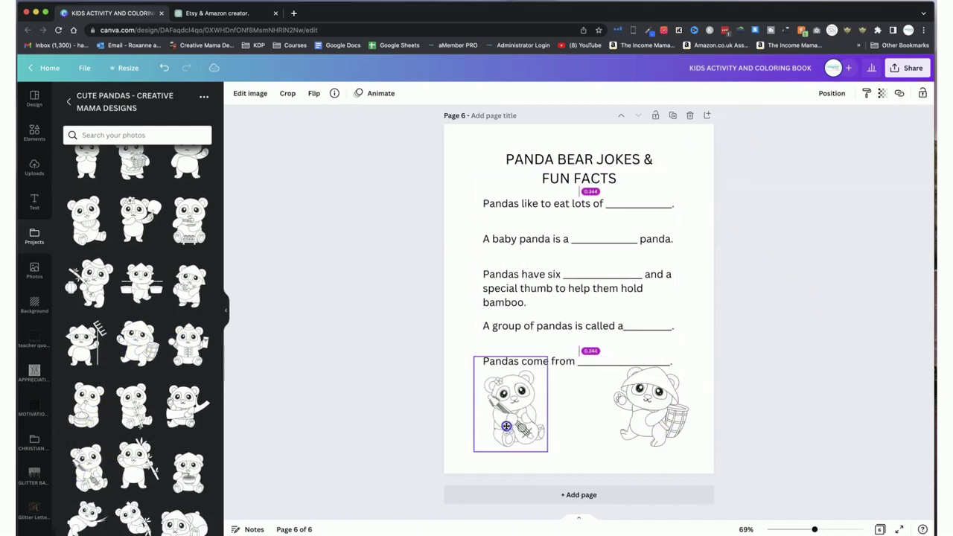
left_click(624, 405)
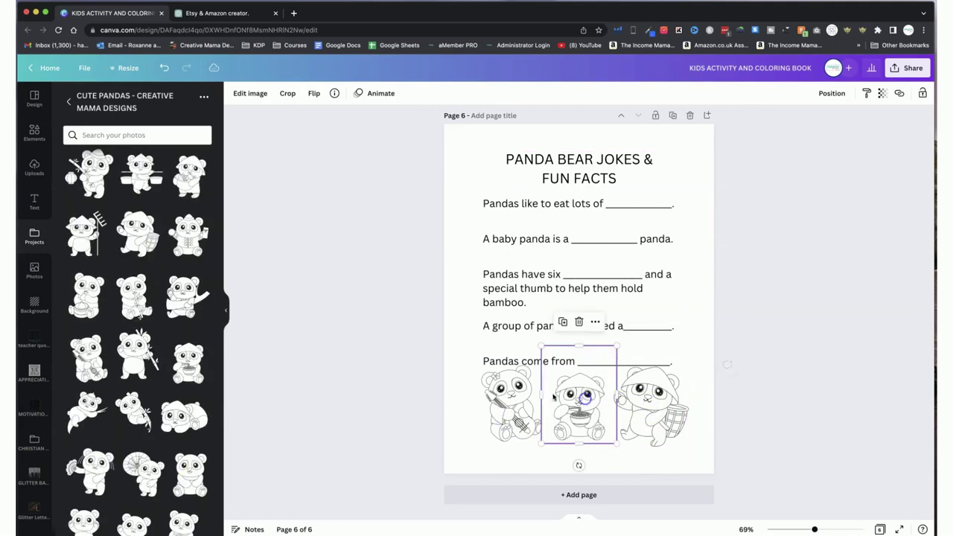
left_click(458, 392)
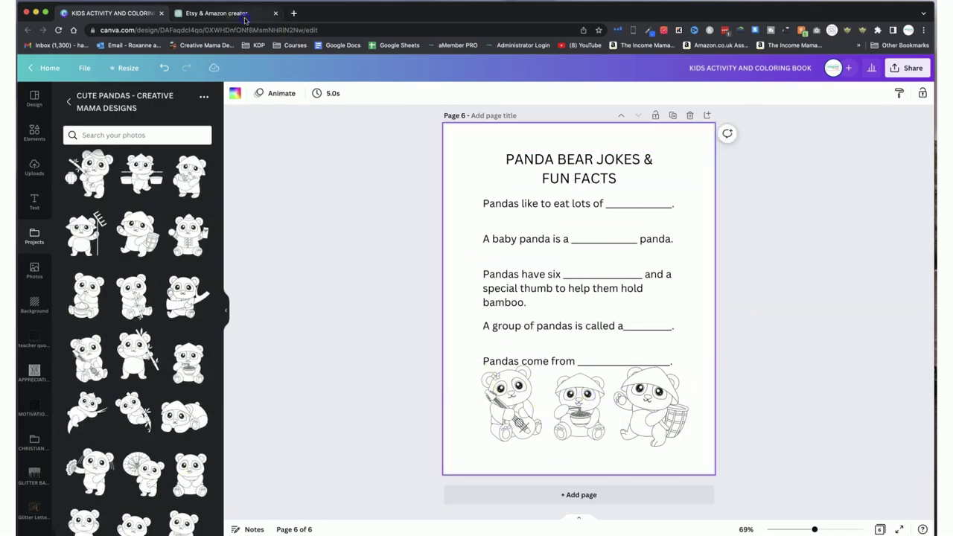
- Switch to ChatGPT and ask for 3 more funny Panda bear jokes
left_click(246, 13)
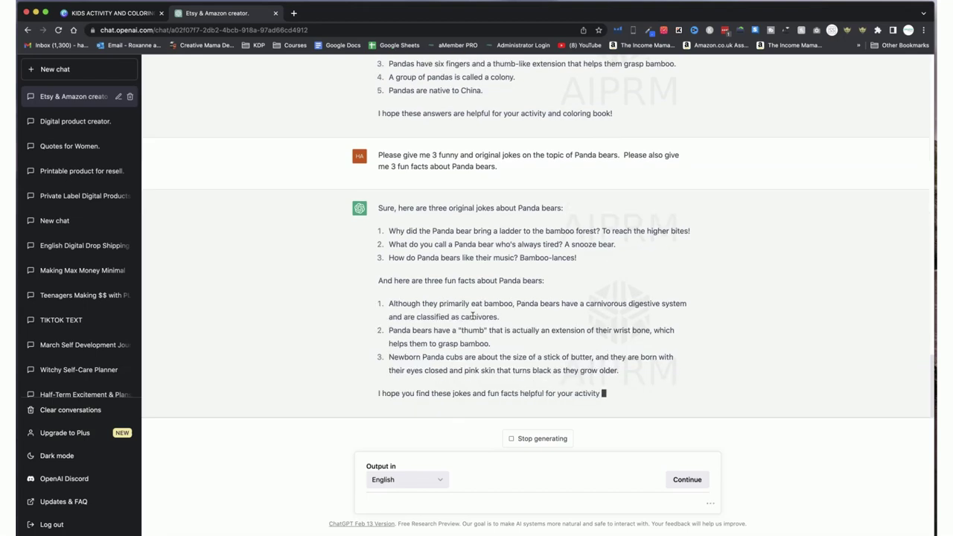
left_click(480, 504)
type("Ple")
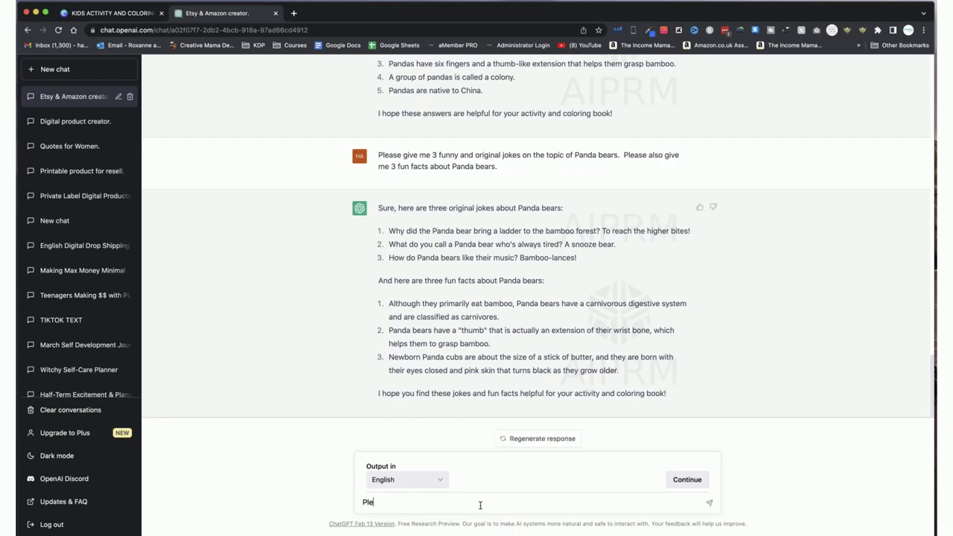
type("ase give me 3 more funny Panda bear j")
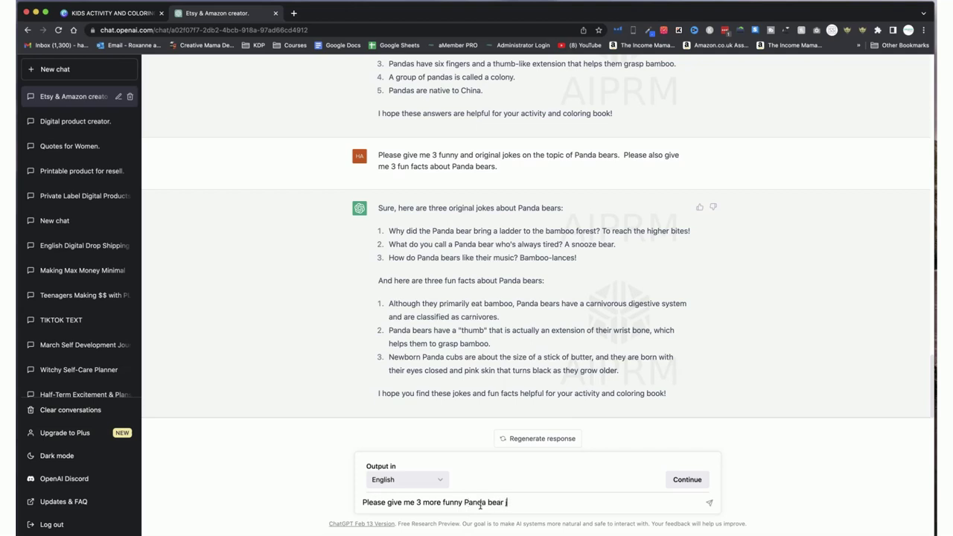
type("okes.")
key("Return")
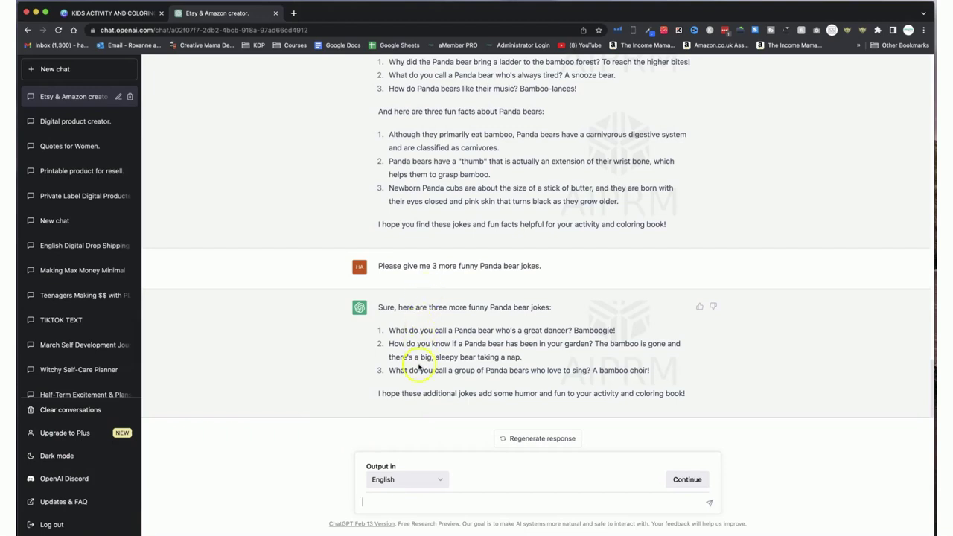
- Replace the first two fill-in sentences on Canva page 6 with ChatGPT's "Bamboogie" and "bamboo choir" jokes
scroll(426, 190, "up", 3)
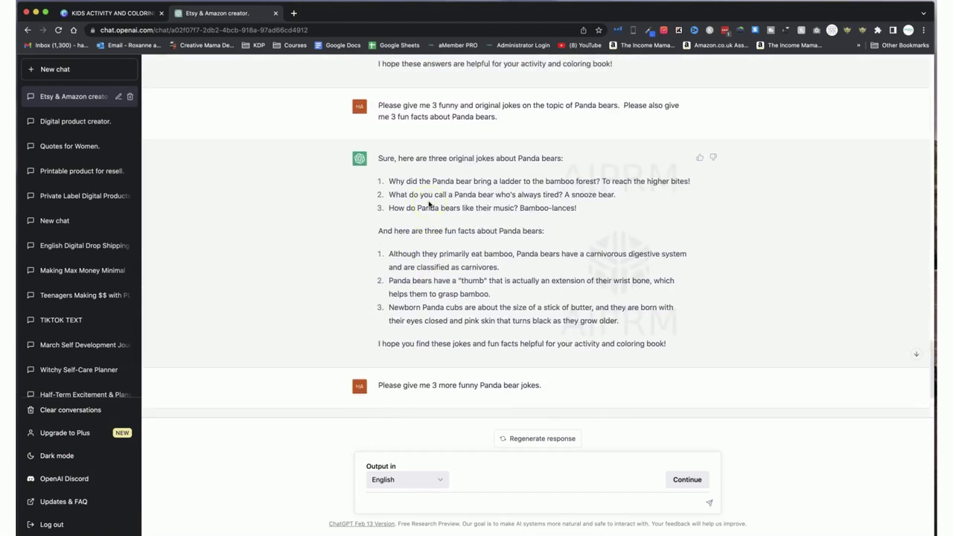
scroll(429, 204, "down", 2)
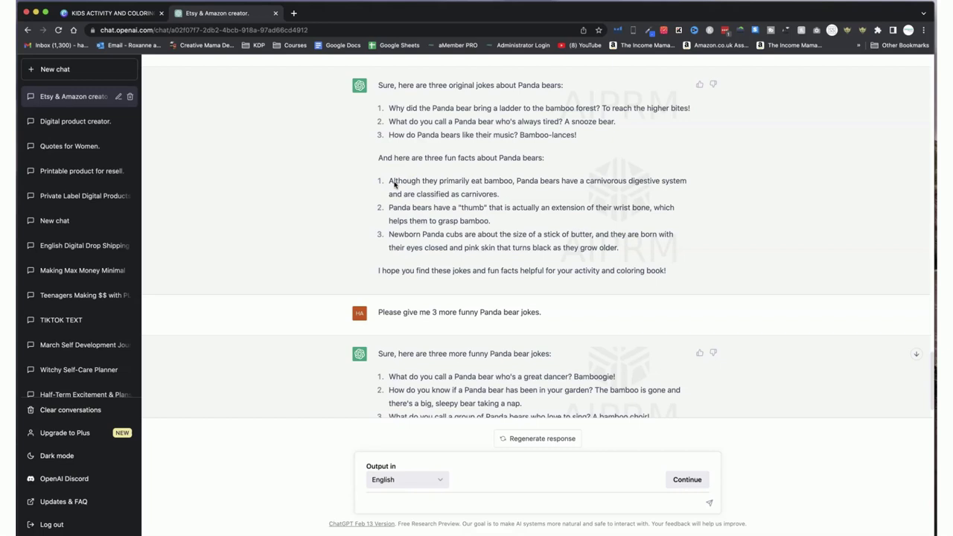
scroll(447, 298, "down", 1)
triple_click(450, 371)
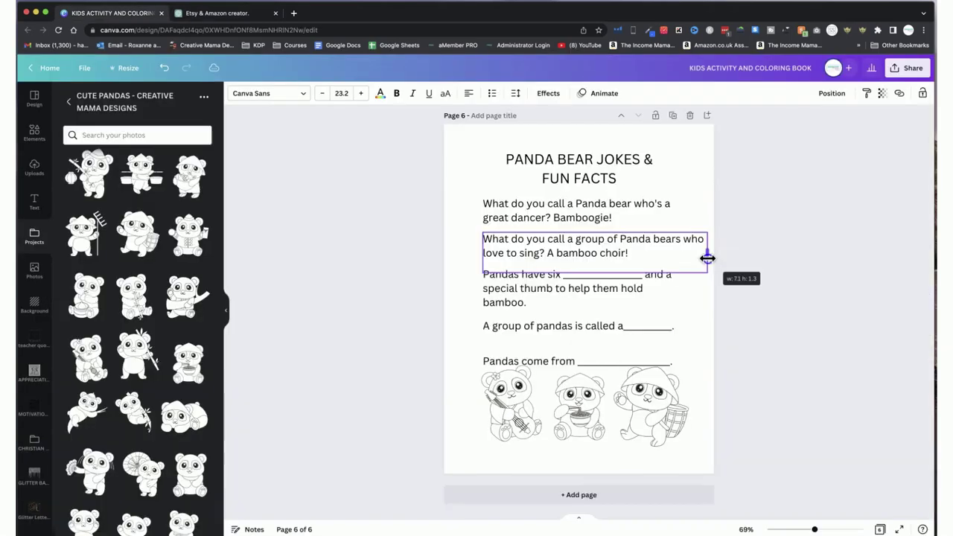
- Scale the bamboo choir joke to about size 22.5 and center it across page 6
left_click_drag(705, 266, 700, 269)
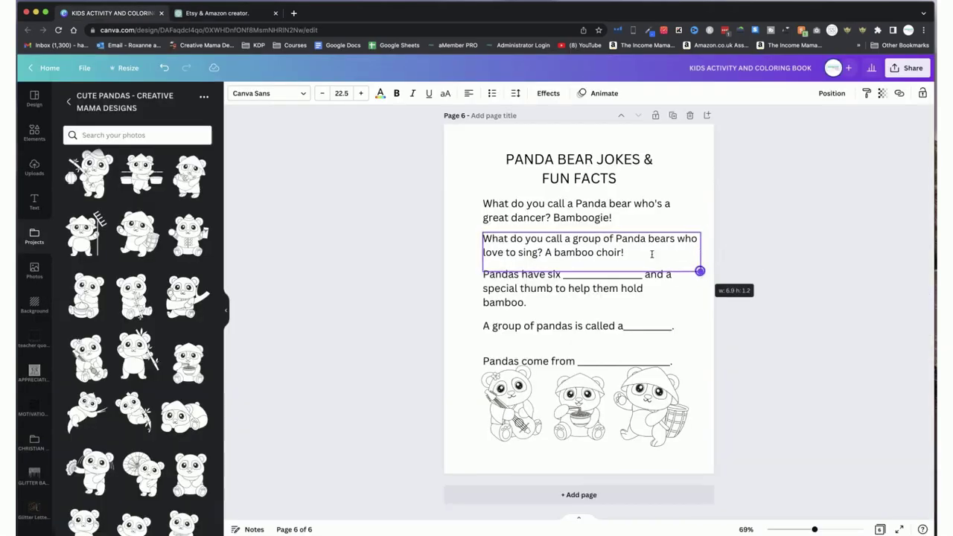
left_click(583, 247)
left_click_drag(571, 241, 520, 252)
left_click(475, 295)
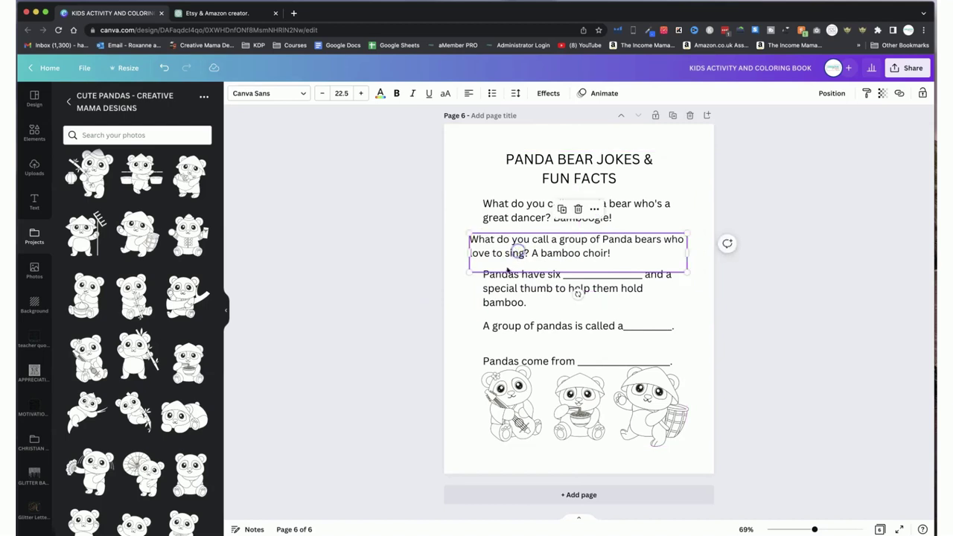
left_click(485, 276)
left_click_drag(472, 271, 473, 271)
- Enlarge the Bamboogie joke to size 26 to match the choir joke's width and shift the choir joke slightly down
left_click(633, 211)
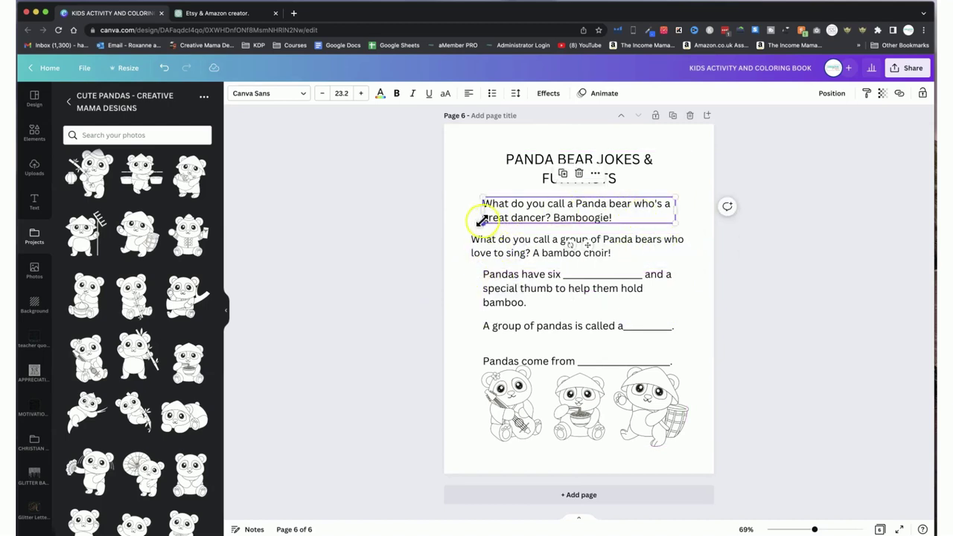
left_click_drag(481, 223, 470, 223)
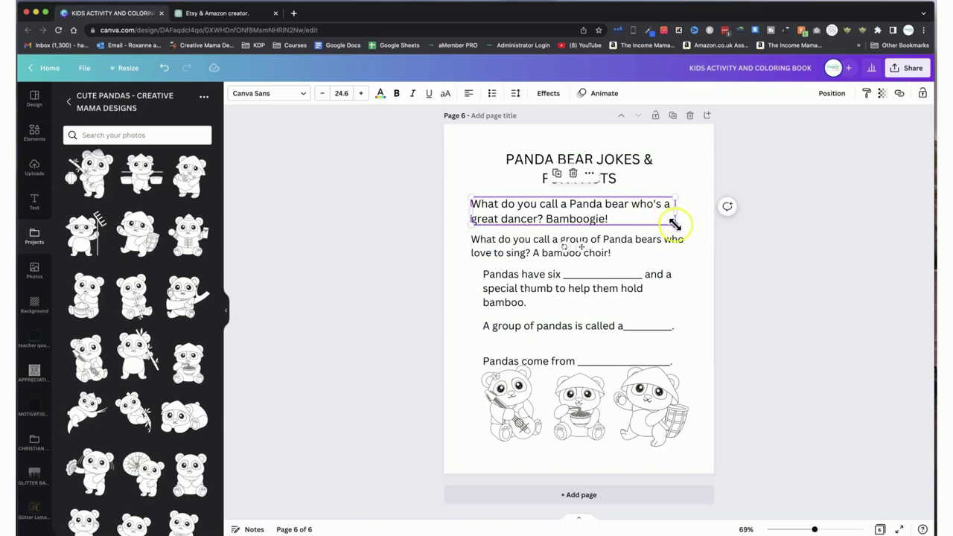
left_click_drag(677, 220, 683, 226)
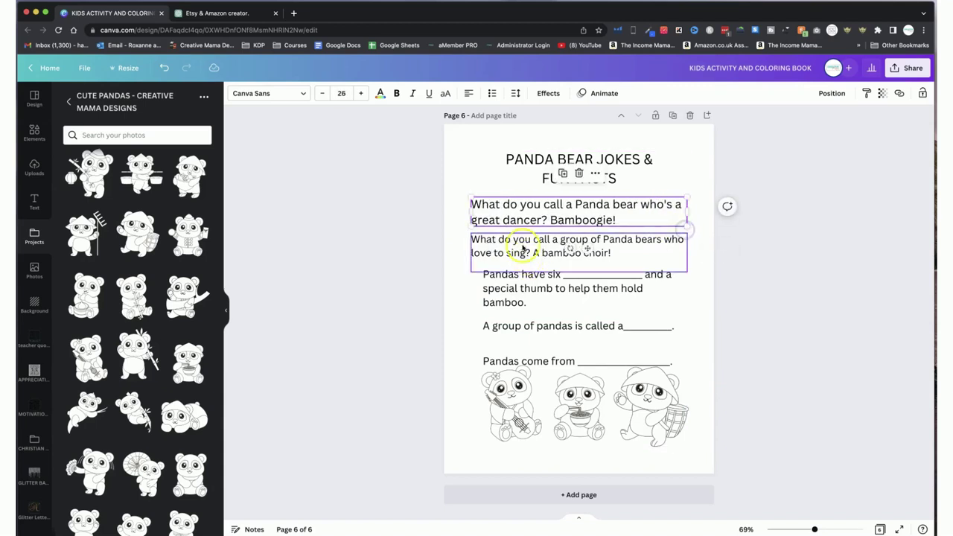
left_click_drag(520, 245, 522, 251)
- Delete the three remaining fill-in-the-blank sentences from page 6
left_click(517, 279)
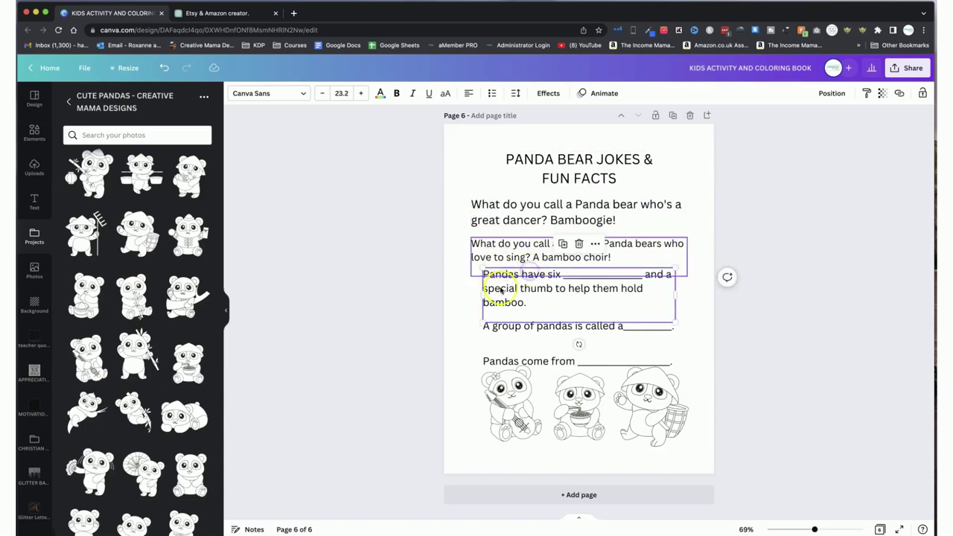
left_click_drag(503, 296, 504, 310)
key("Delete")
left_click(491, 289)
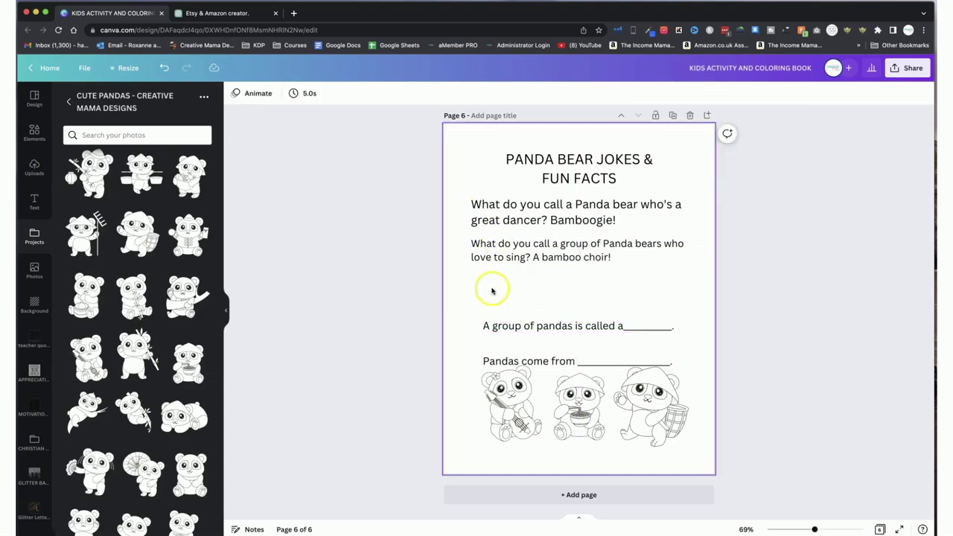
left_click(511, 330)
key("Delete")
left_click(501, 361)
key("Delete")
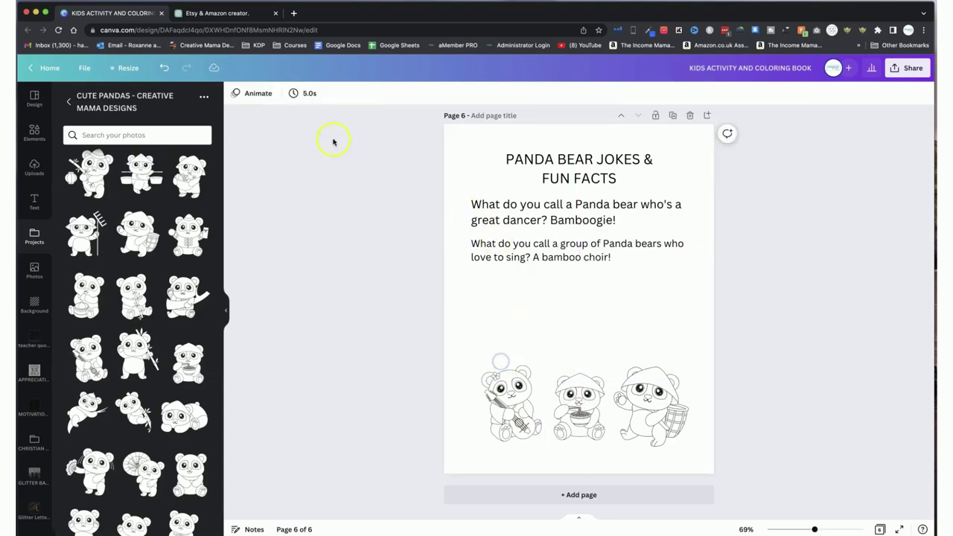
- Copy the carnivorous digestive system and newborn cub facts from ChatGPT and place them beneath the jokes on Canva page 6
left_click(285, 13)
scroll(428, 207, "up", 2)
triple_click(428, 206)
key("ctrl+c")
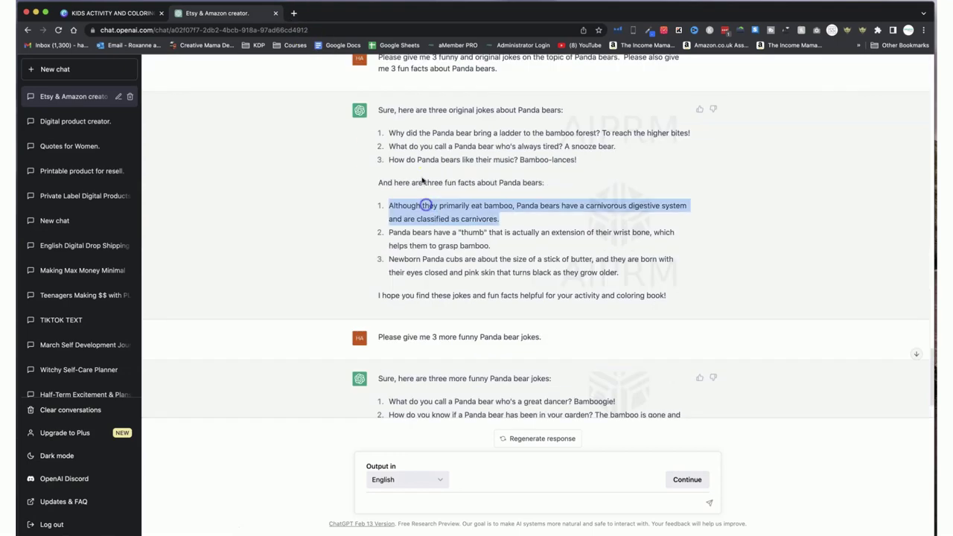
left_click(84, 13)
key("ctrl+v")
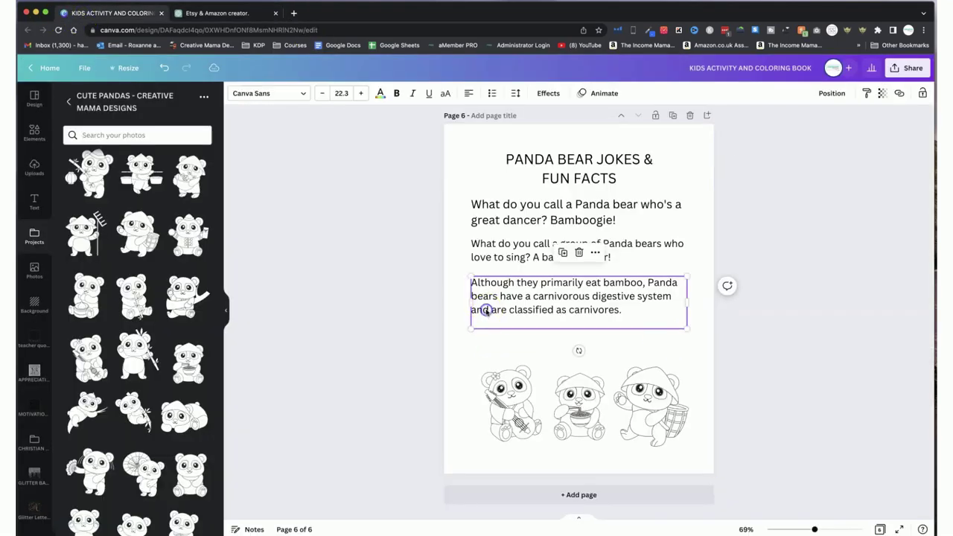
type("Newborn Panda cubs are about the size of a stick of butter, and they are born with their eyes closed and pink skin that turns black as they grow older.")
- Space out the jokes and facts on page 6 and nudge the instrument-playing panda slightly down, clear of the text
left_click(504, 218)
left_click(537, 286)
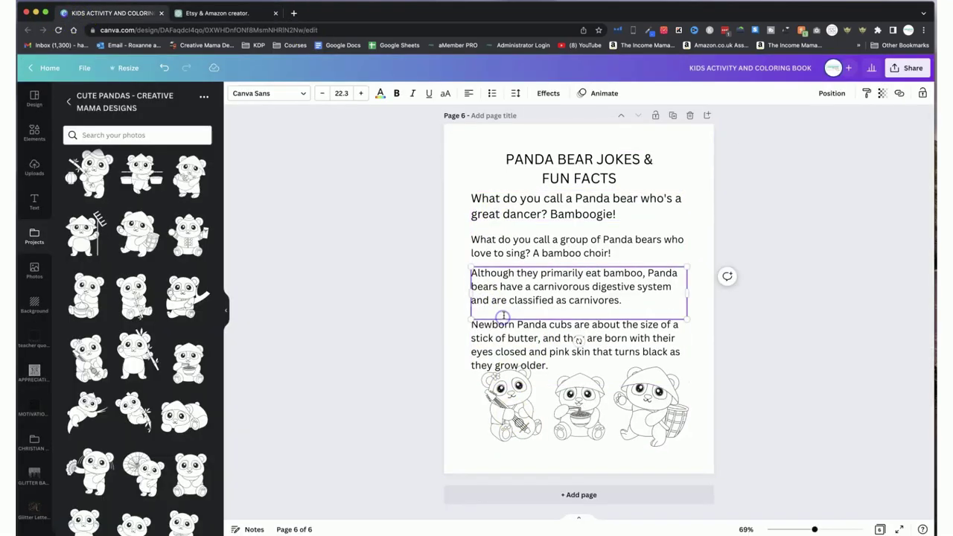
left_click(457, 238)
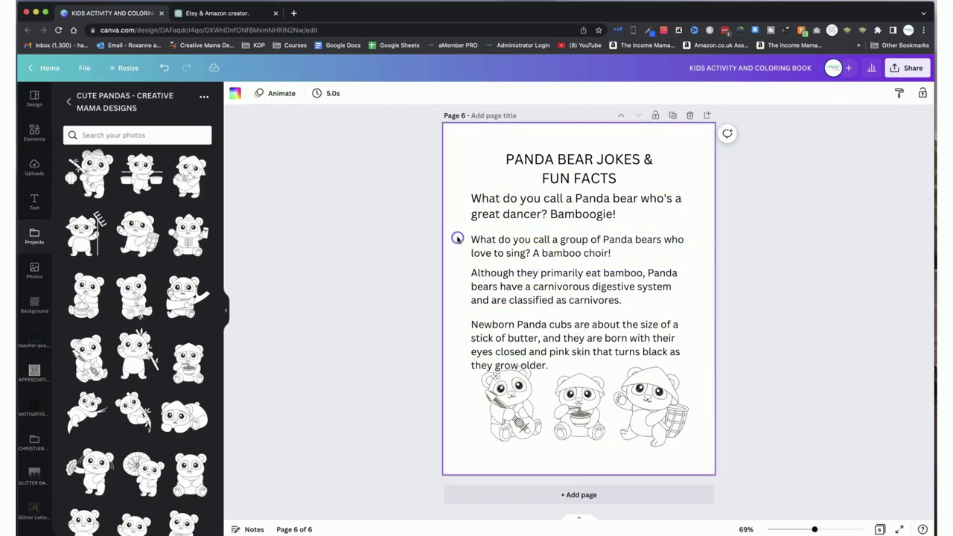
left_click(523, 409)
left_click(482, 153)
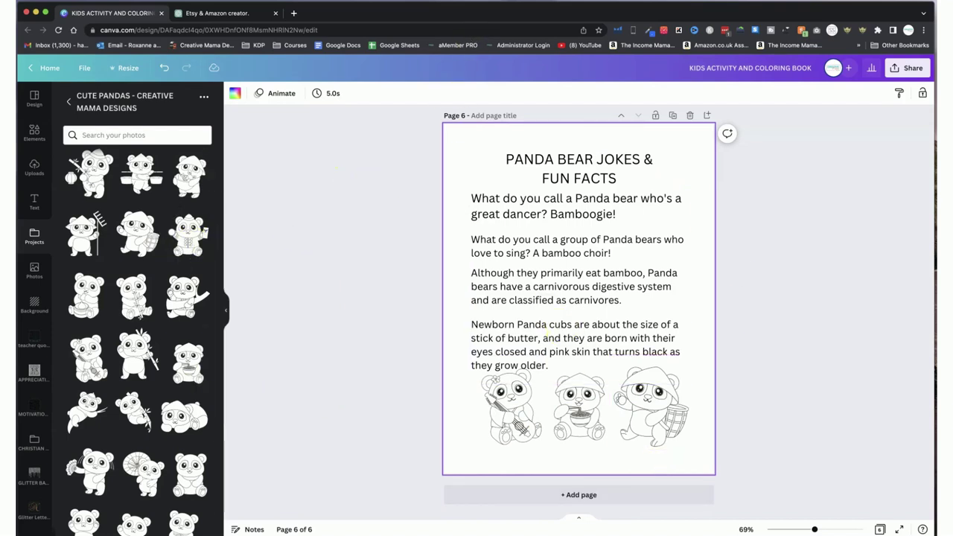
- Review all six pages of the book in grid view and open page 3, the panda number coloring page
key("super+alt+g")
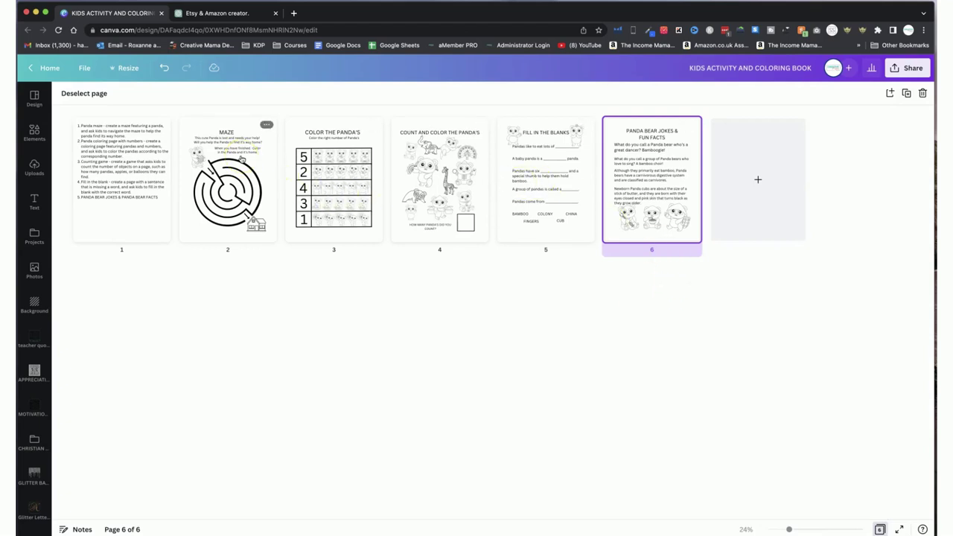
left_click(377, 327)
double_click(310, 211)
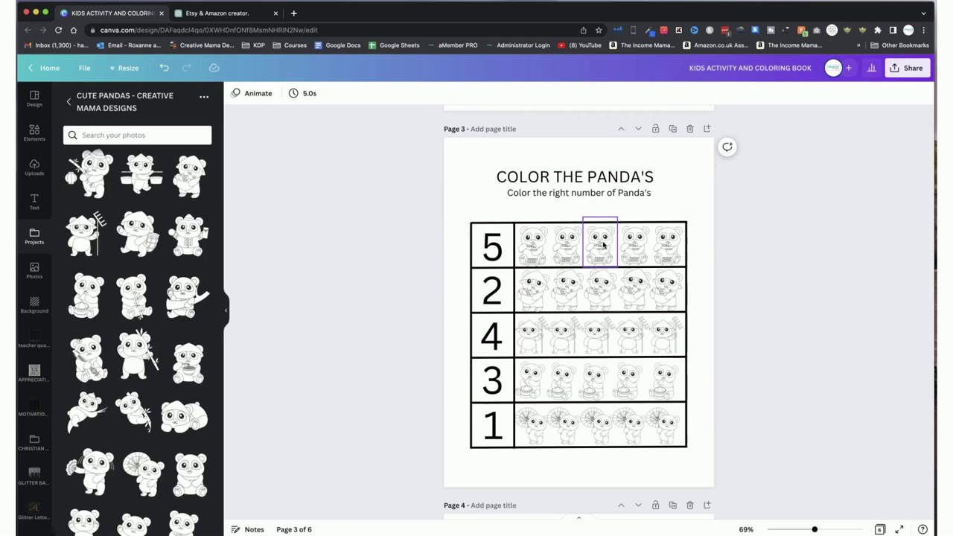
left_click(448, 251)
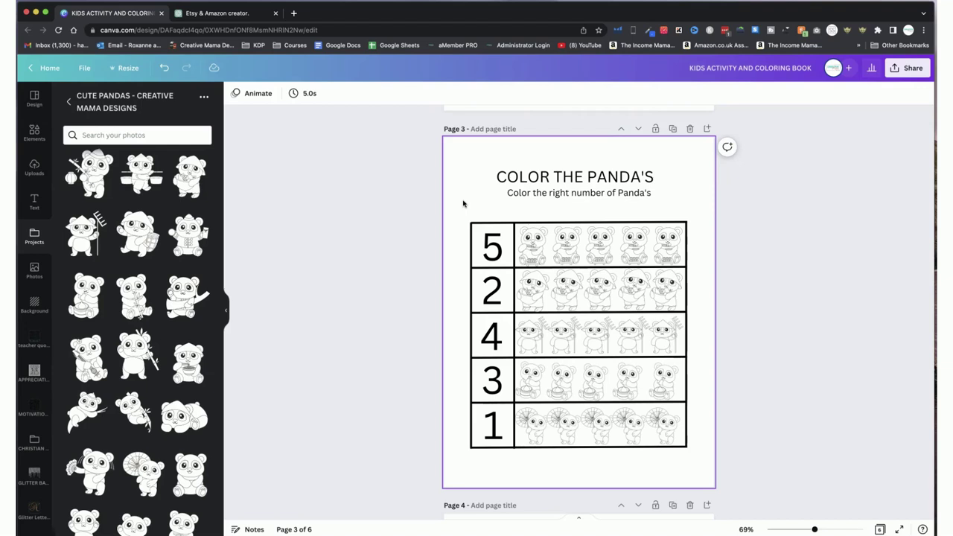
left_click(356, 289)
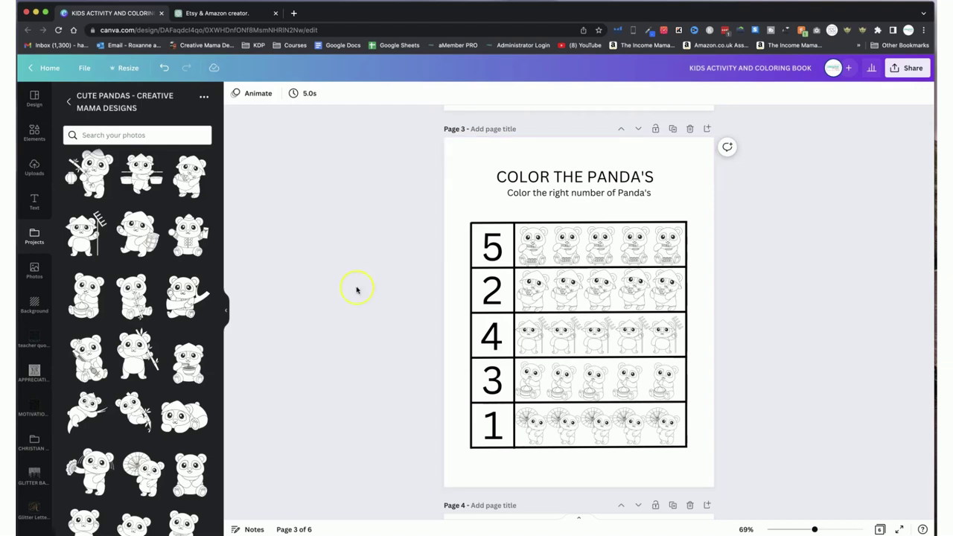